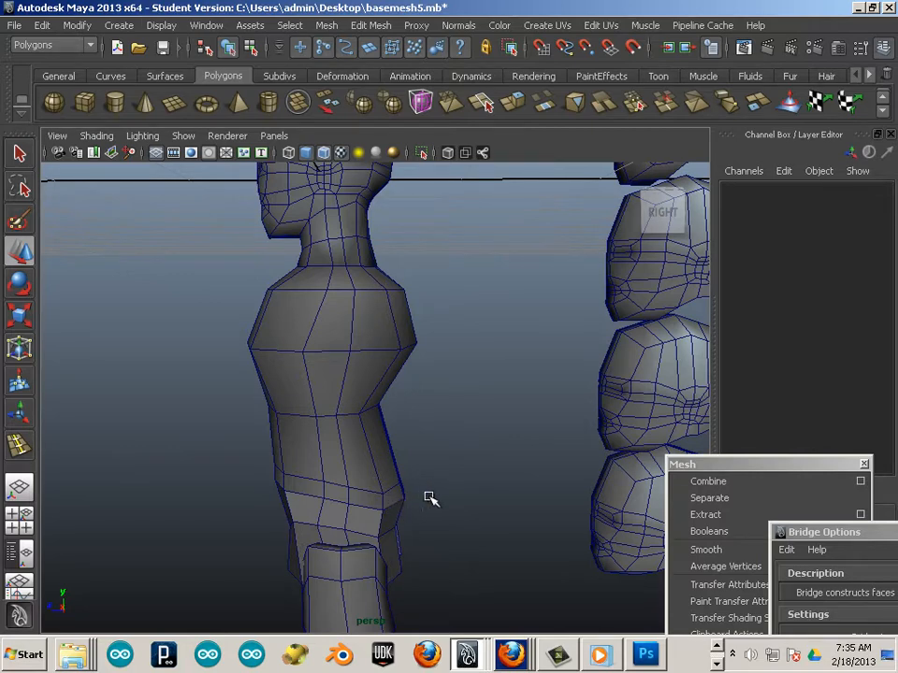
Step: Examine the side topology of the body, from the head and neck down through the torso to the separate leg
alt+middle_drag(429, 498, 444, 497)
alt+right_drag(445, 498, 408, 502)
alt+middle_drag(406, 501, 404, 456)
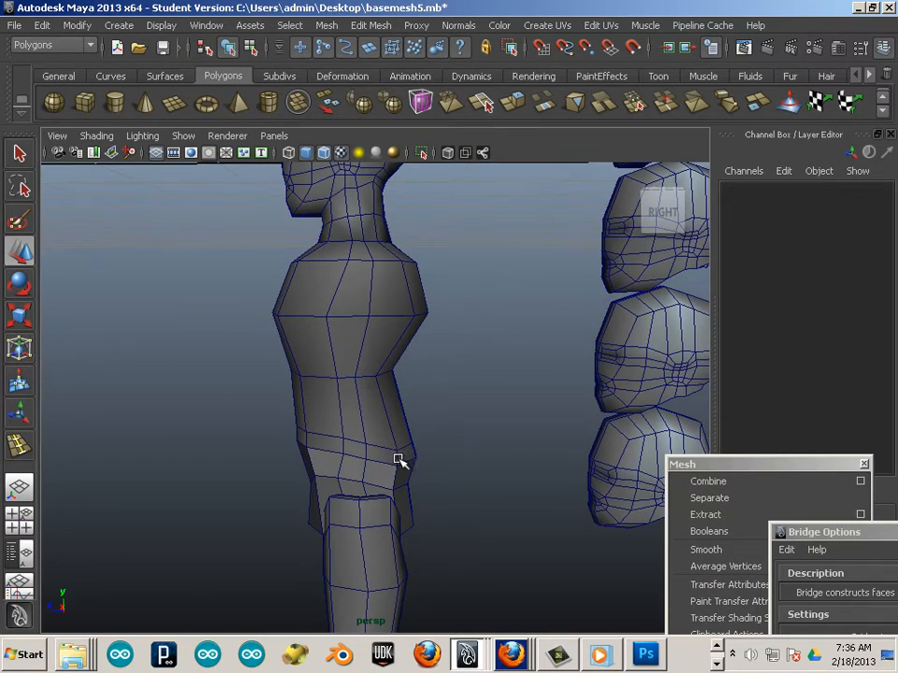
alt+middle_drag(397, 460, 359, 410)
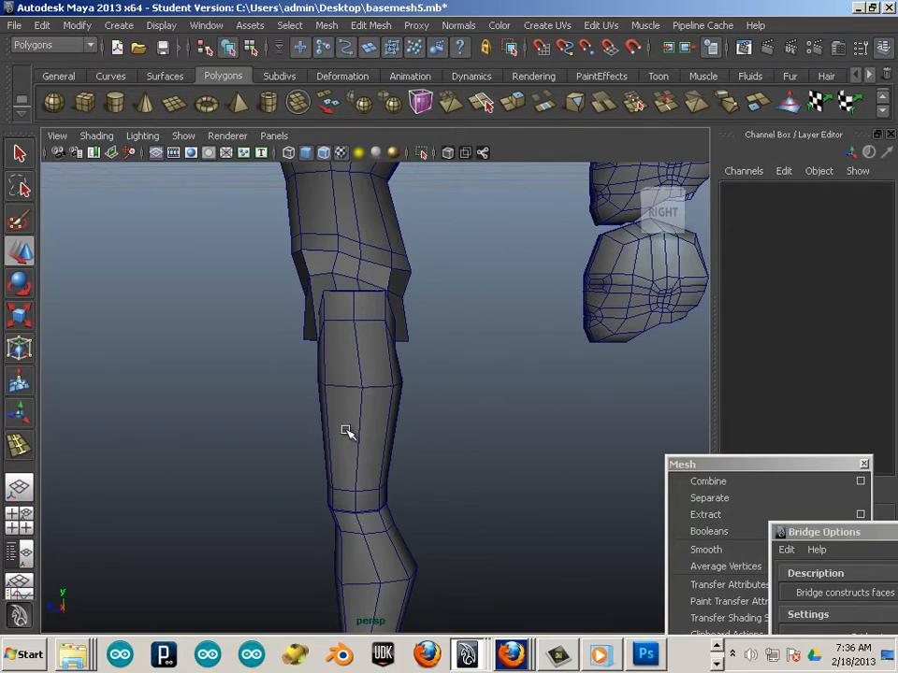
alt+middle_drag(345, 407, 371, 627)
alt+middle_drag(366, 324, 372, 560)
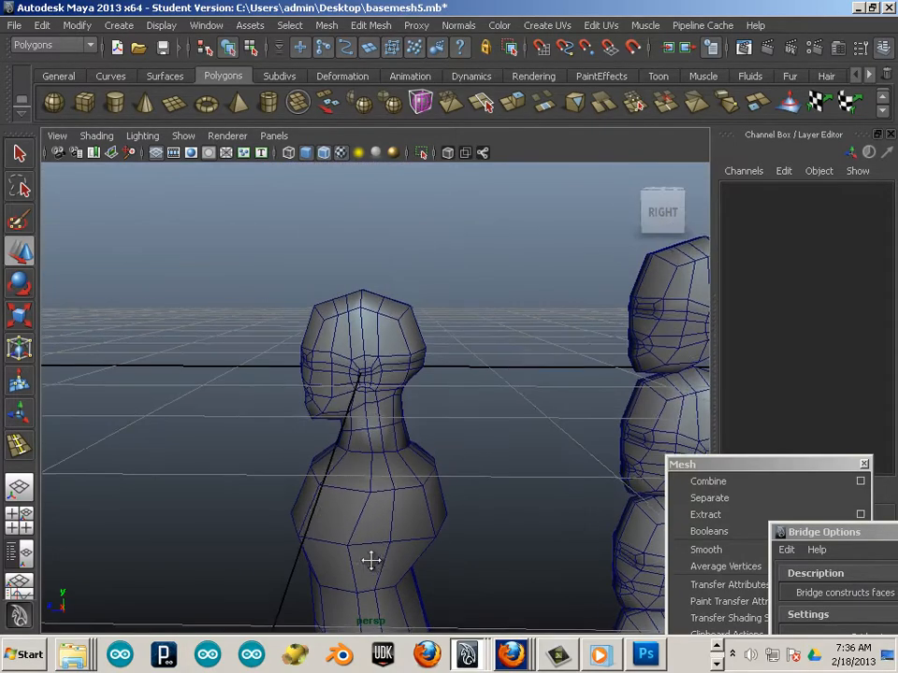
scroll(414, 551, up, 4)
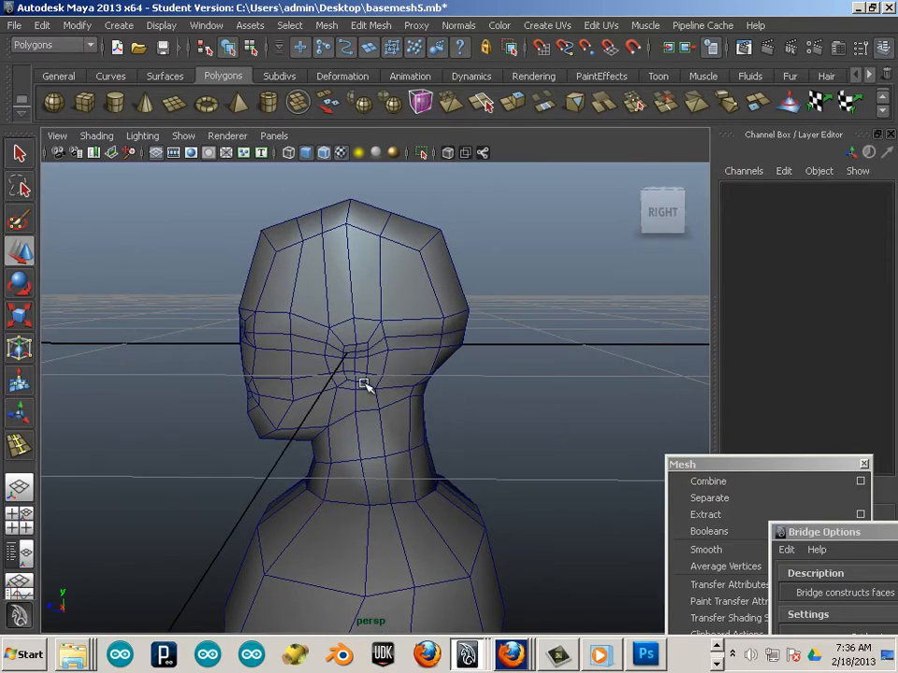
alt+drag(381, 459, 561, 571)
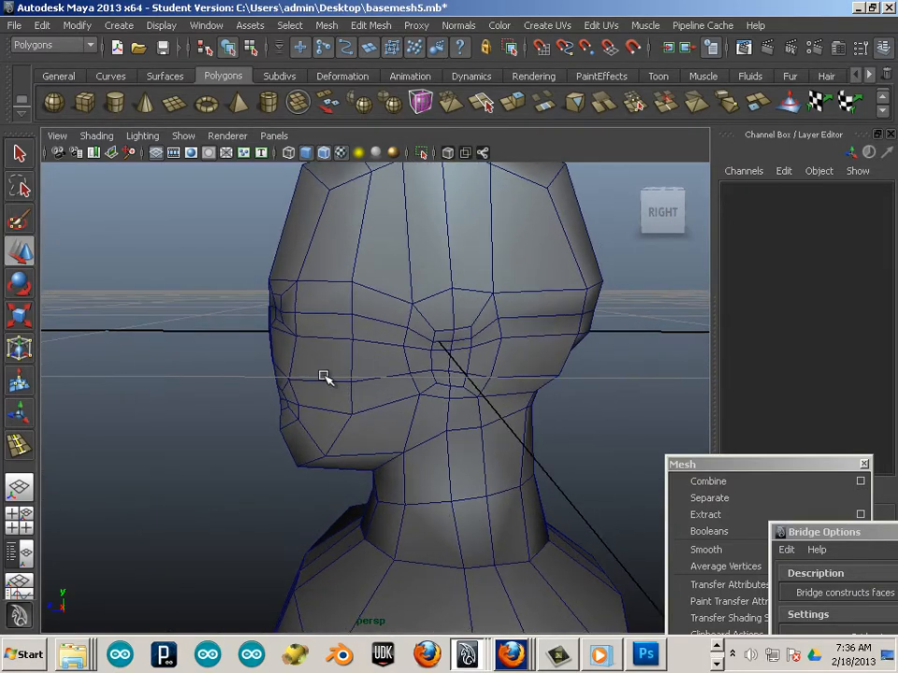
alt+drag(337, 474, 366, 311)
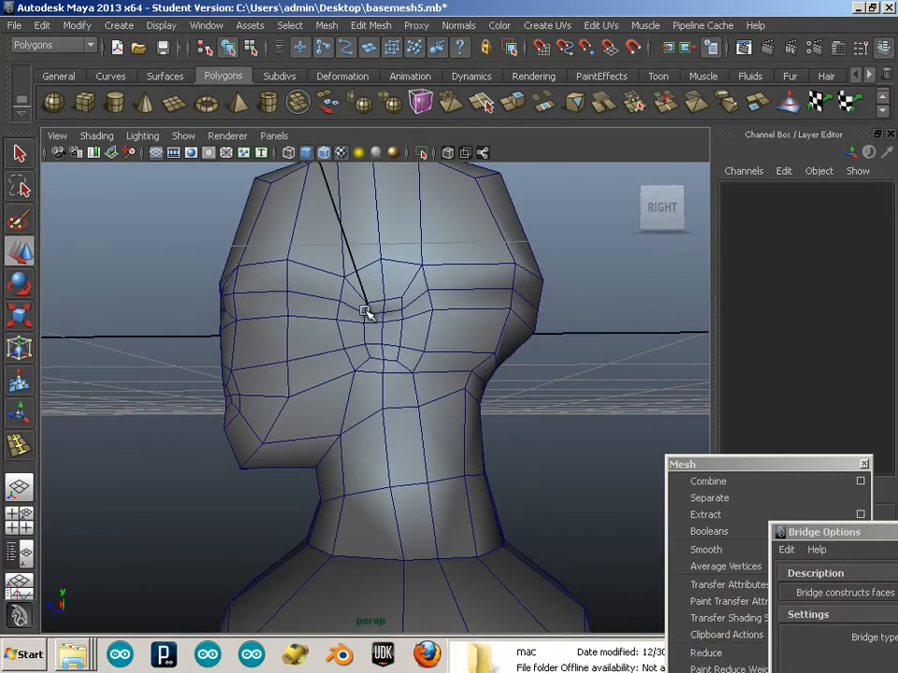
Step: Try inserting a vertical edge loop along the middle of the body's side, running from the head down to the hip
click(374, 269)
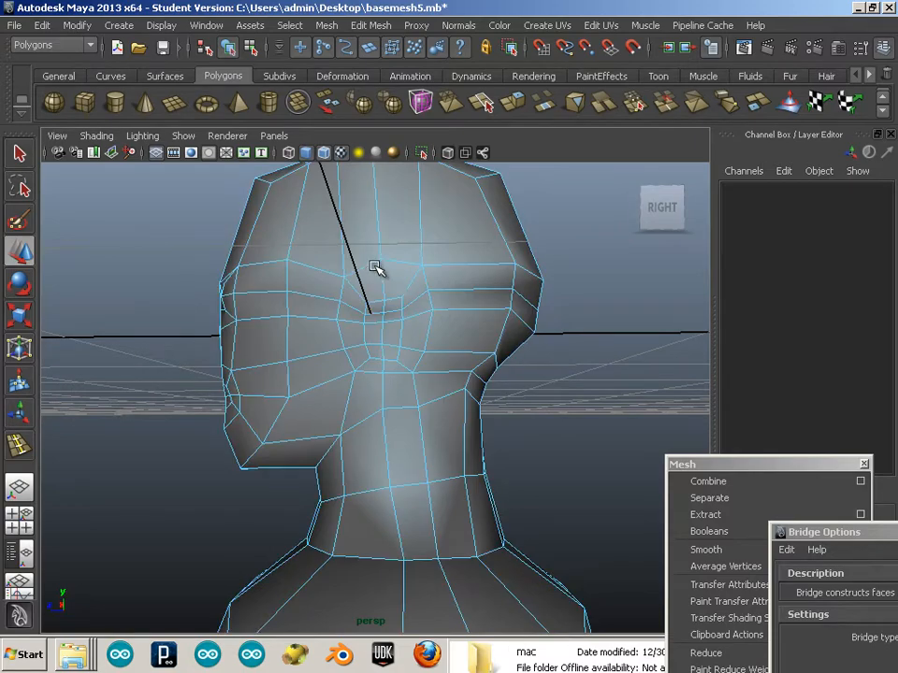
key(y)
click(398, 264)
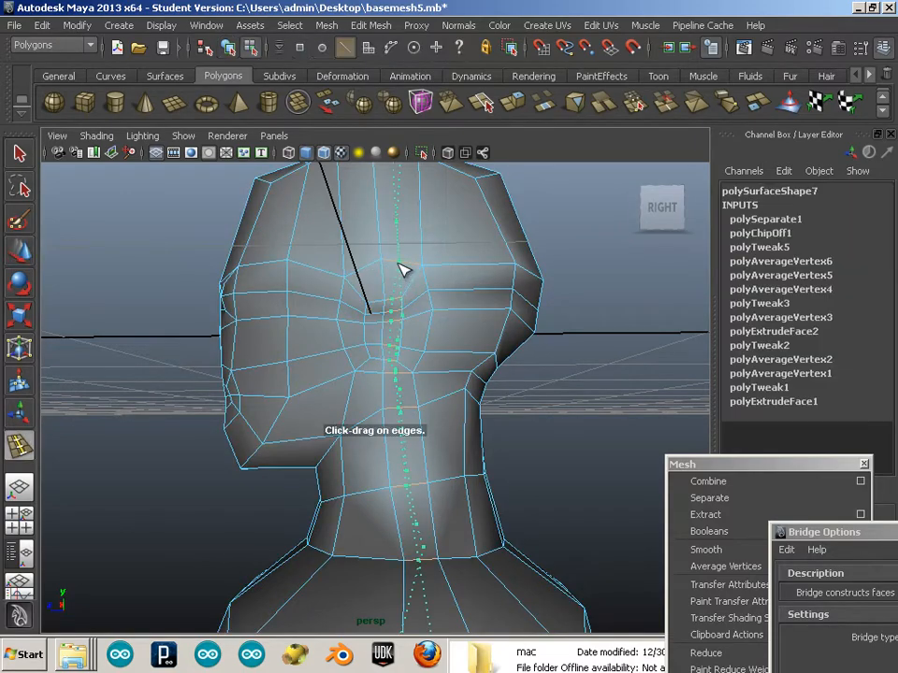
alt+right_drag(508, 521, 394, 520)
alt+middle_drag(394, 520, 395, 254)
alt+right_drag(486, 449, 360, 497)
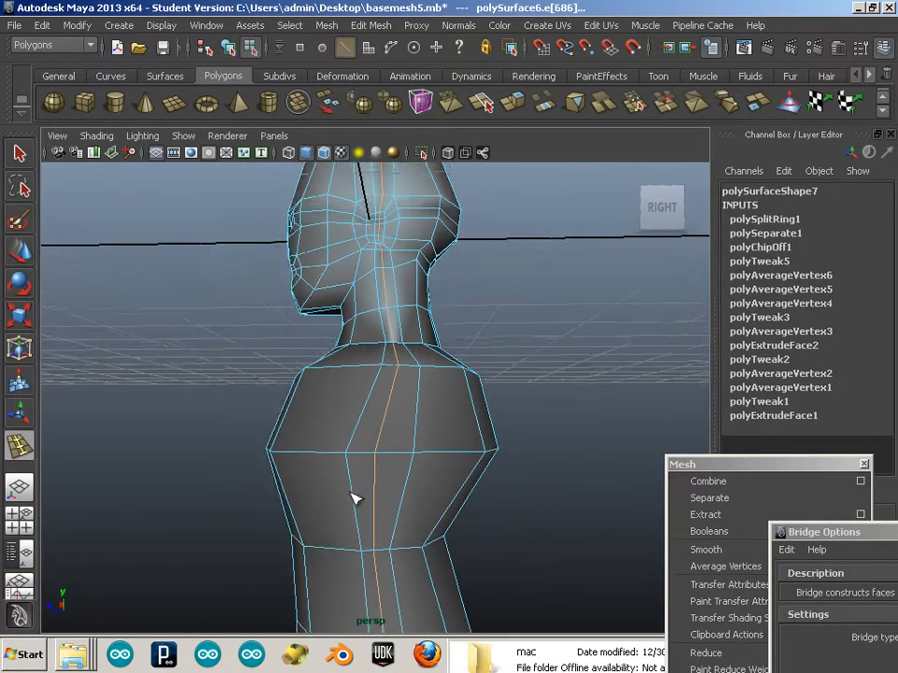
alt+middle_drag(356, 500, 379, 201)
alt+right_drag(493, 350, 408, 414)
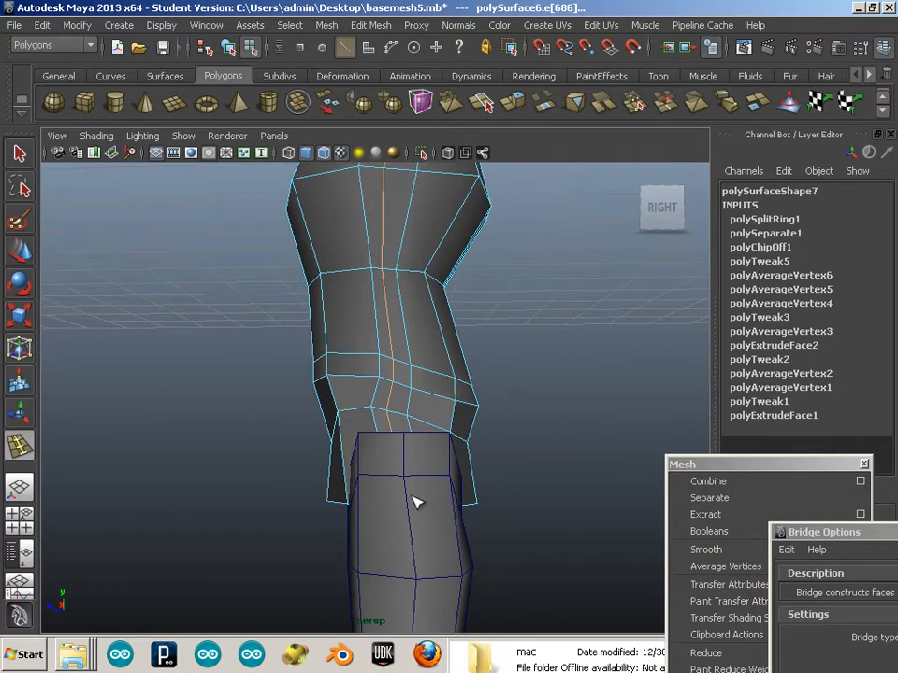
key(ctrl+z)
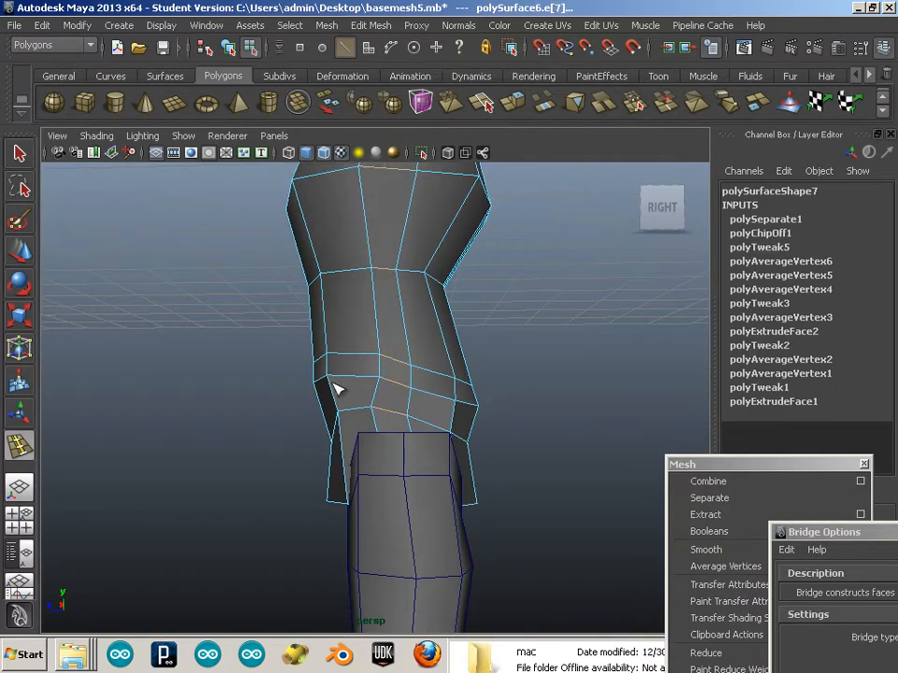
Step: Try inserting a vertical edge loop through the front part of the torso's side, starting from the hip
alt+middle_drag(368, 428, 380, 505)
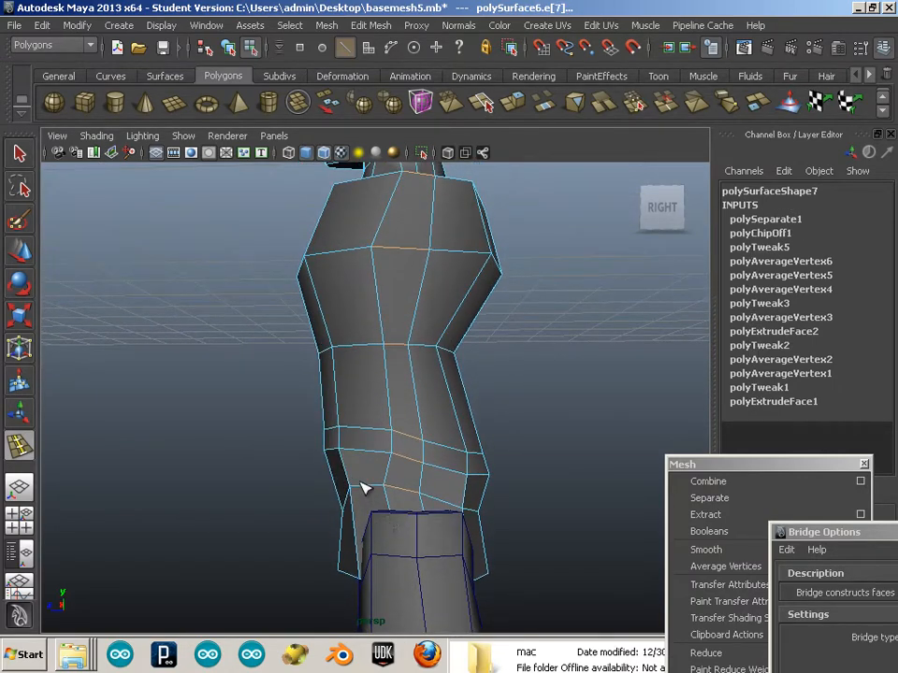
click(363, 485)
alt+middle_drag(339, 421, 365, 604)
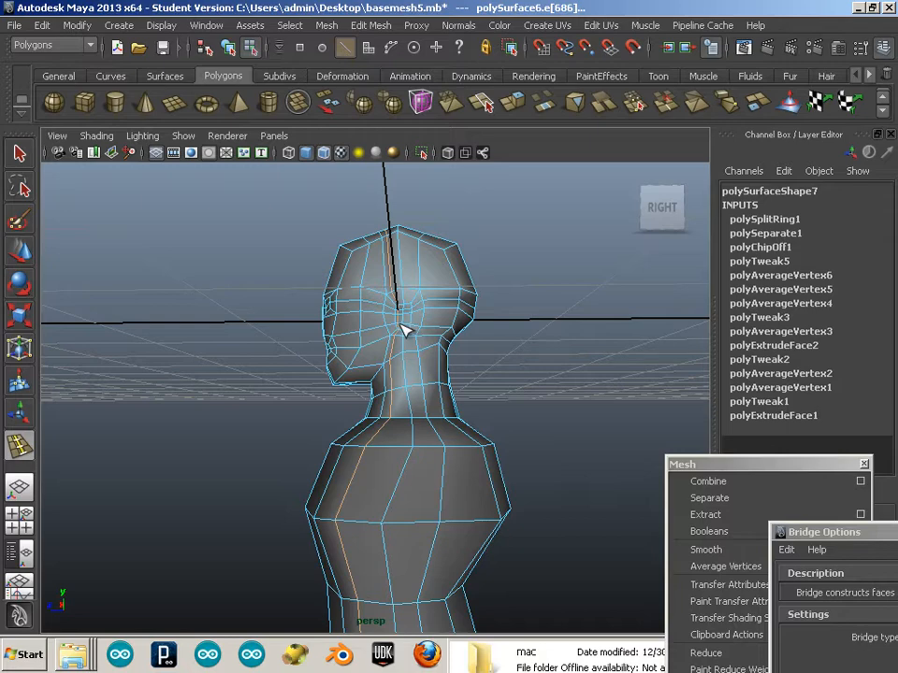
key(ctrl+z)
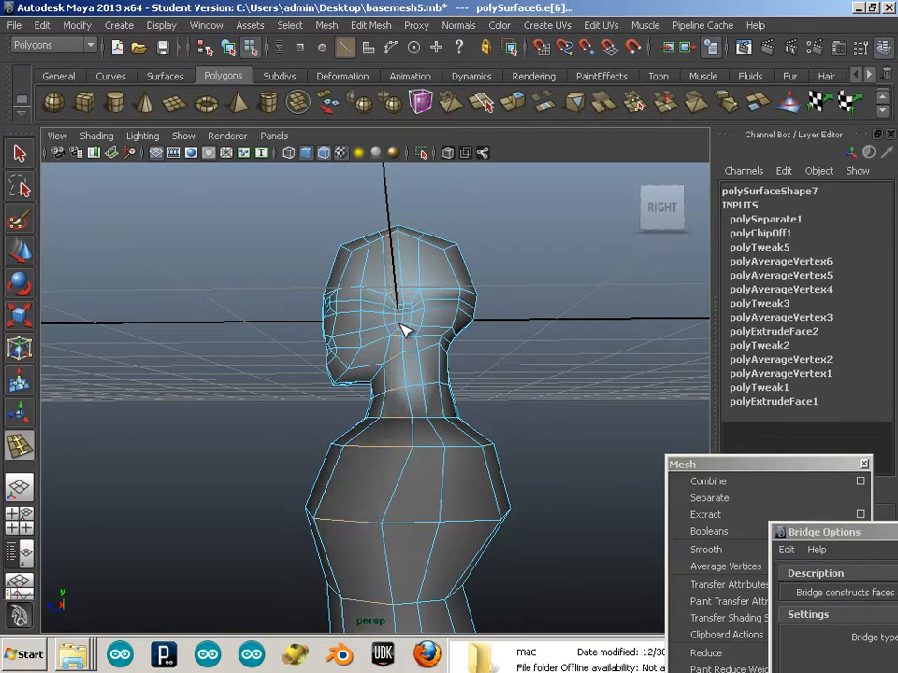
Step: Exit the edge loop tool, return the body mesh to object mode and select the whole body
click(17, 250)
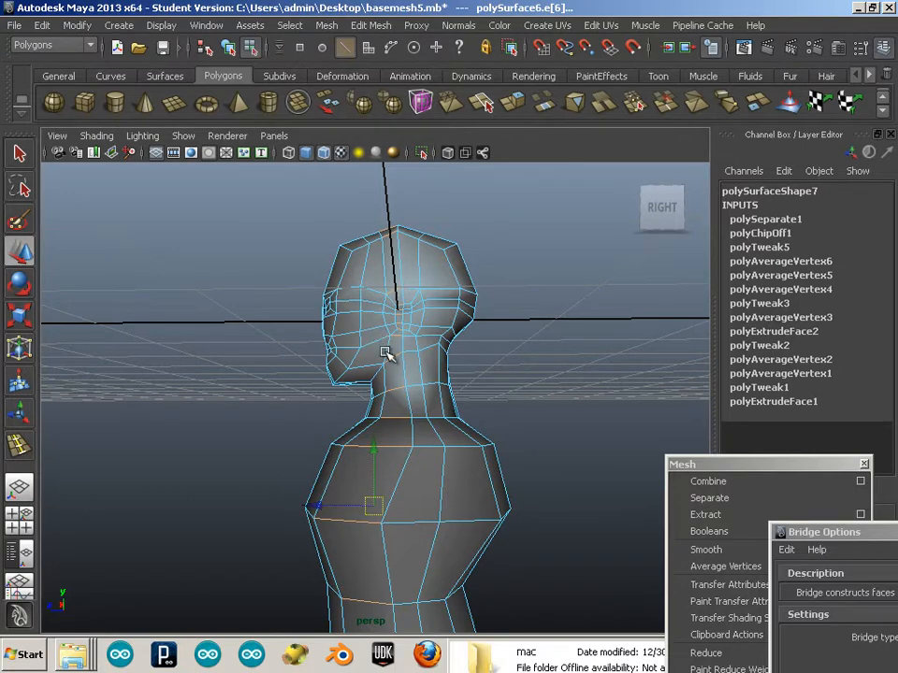
click(223, 372)
right_drag(376, 357, 431, 330)
click(376, 372)
Step: Select the separate leg and move it below the torso, to about Translate Y -2.748 and Translate Z -1.604
alt+middle_drag(233, 371, 185, 342)
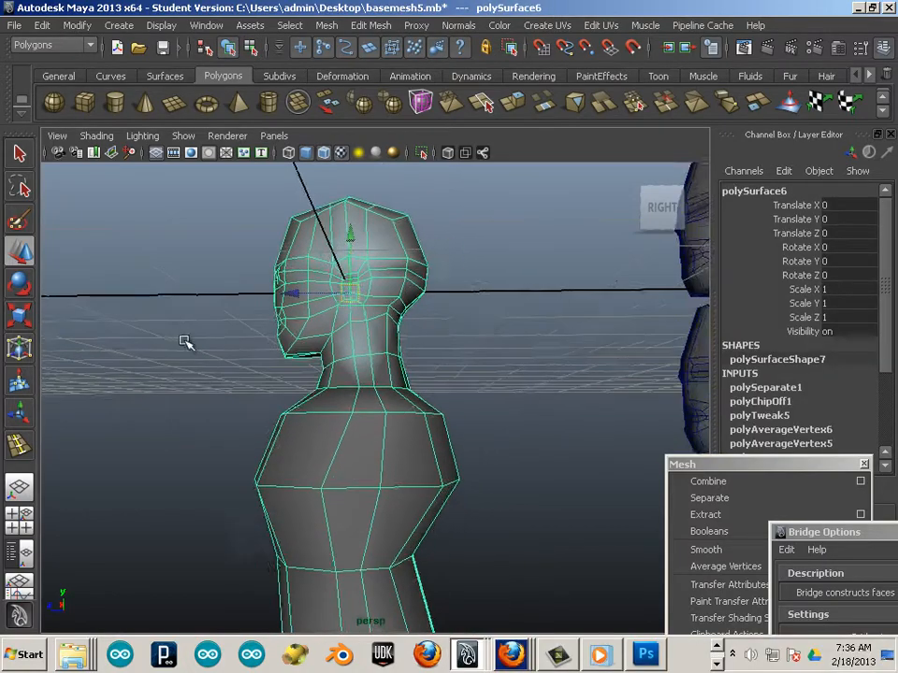
alt+drag(184, 343, 300, 333)
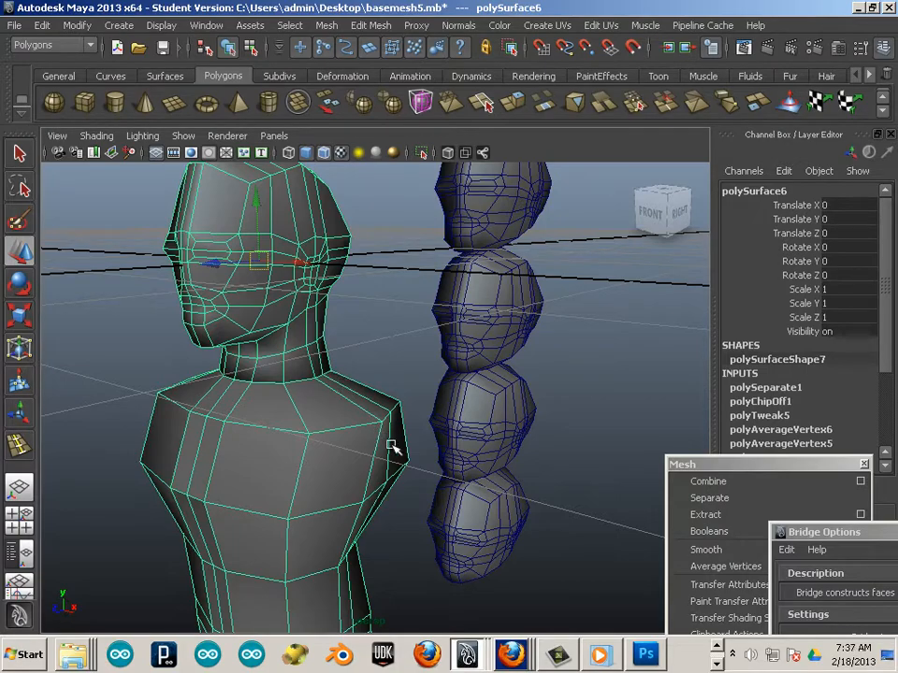
alt+right_drag(393, 447, 333, 486)
alt+middle_drag(333, 486, 367, 371)
alt+drag(365, 368, 322, 398)
alt+middle_drag(322, 397, 361, 341)
alt+drag(361, 341, 318, 339)
click(444, 510)
alt+middle_drag(417, 491, 389, 352)
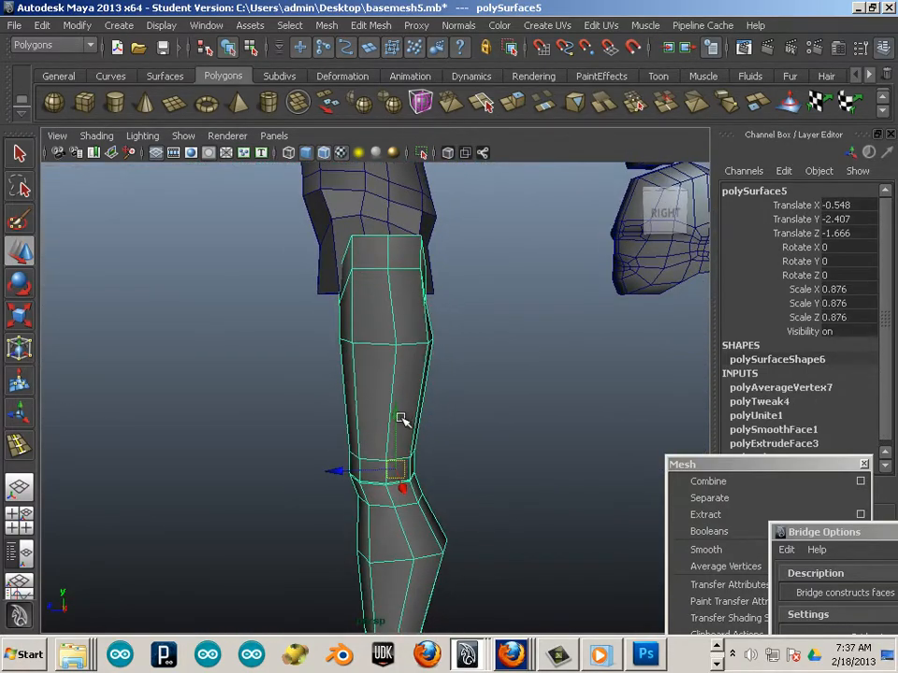
drag(401, 418, 396, 461)
alt+middle_drag(407, 450, 385, 455)
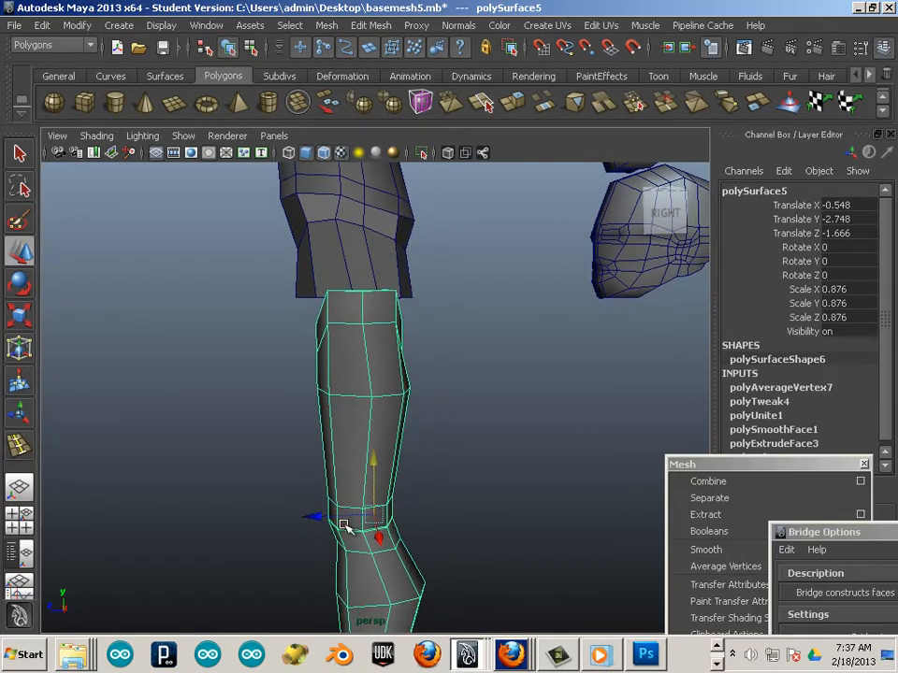
drag(344, 526, 309, 520)
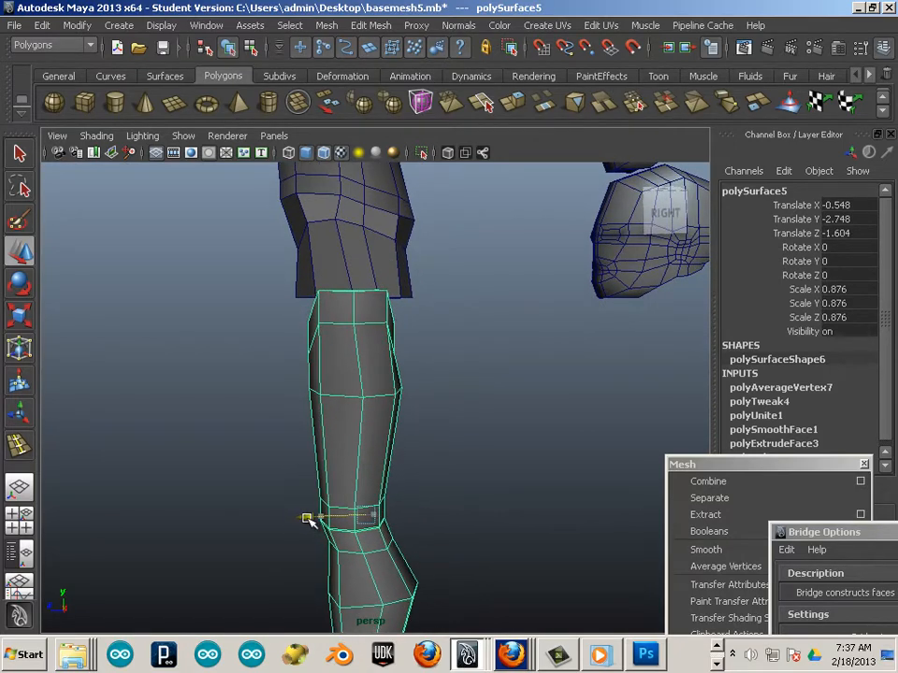
Step: In the side view, raise the leg so its top overlaps the hip, at about Translate Y -2.307
alt+middle_drag(282, 449, 297, 654)
scroll(367, 407, down, 3)
alt+middle_drag(361, 225, 351, 348)
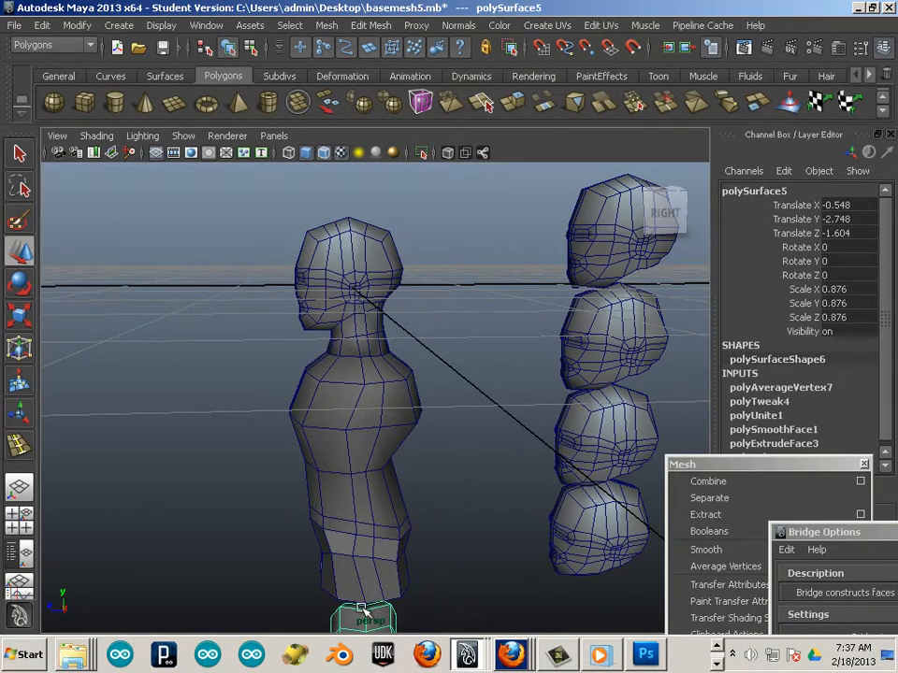
alt+middle_drag(382, 591, 350, 340)
alt+drag(350, 341, 331, 369)
alt+right_drag(331, 368, 389, 428)
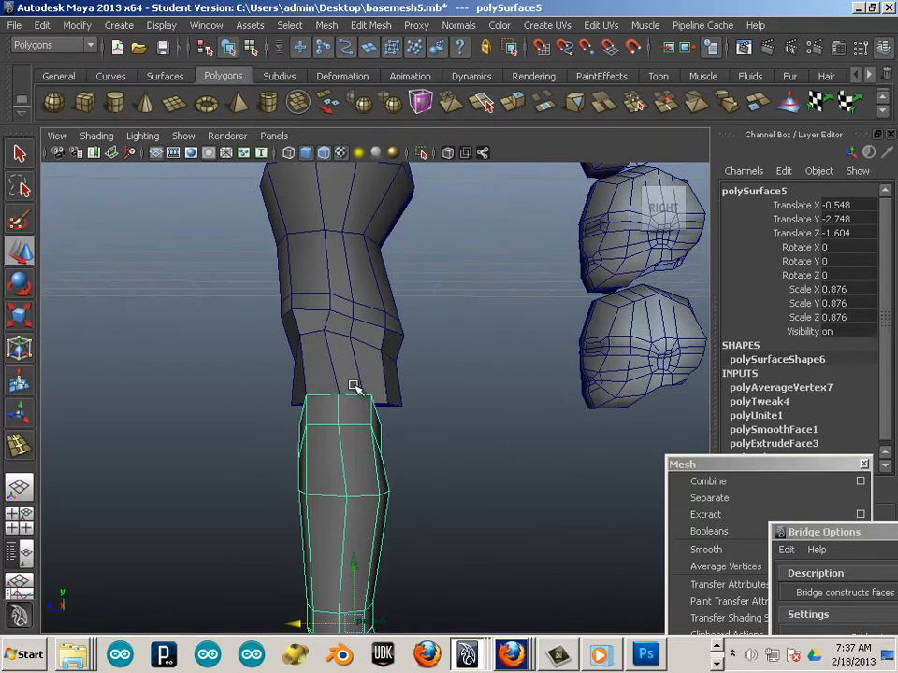
key(space)
alt+middle_drag(365, 360, 402, 266)
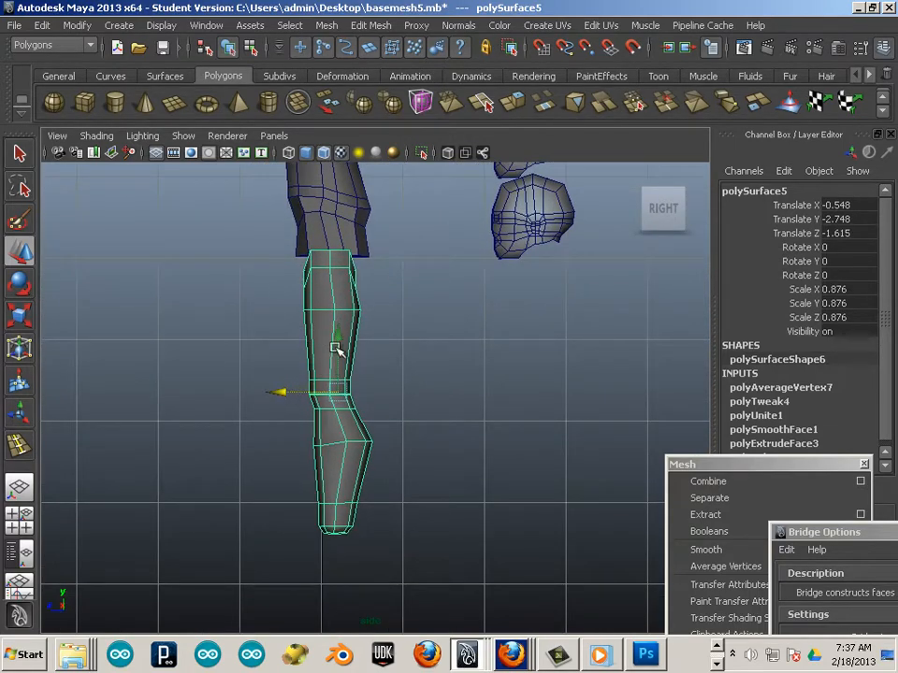
drag(337, 339, 343, 298)
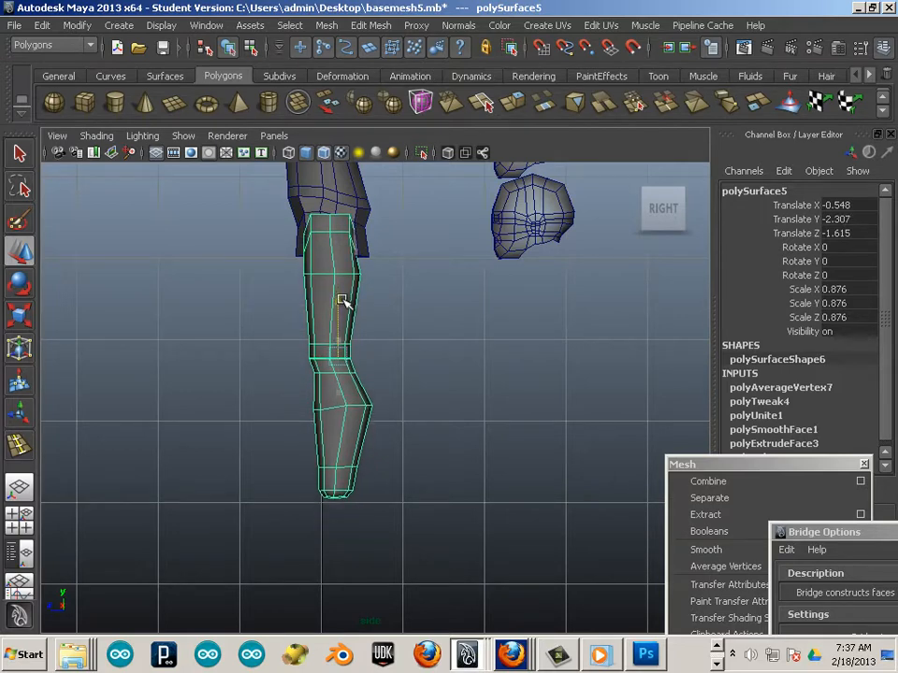
Step: Move the leg clear of the torso, to about Translate Z -3.167 in the side view and Translate X 3.24 in the front view
scroll(330, 297, up, 4)
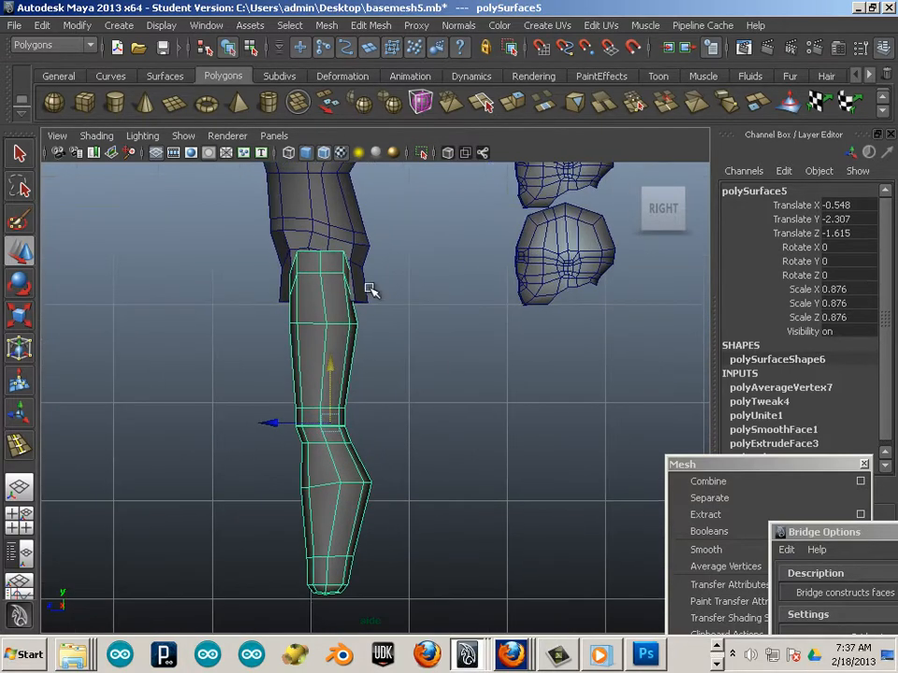
alt+middle_drag(319, 284, 345, 333)
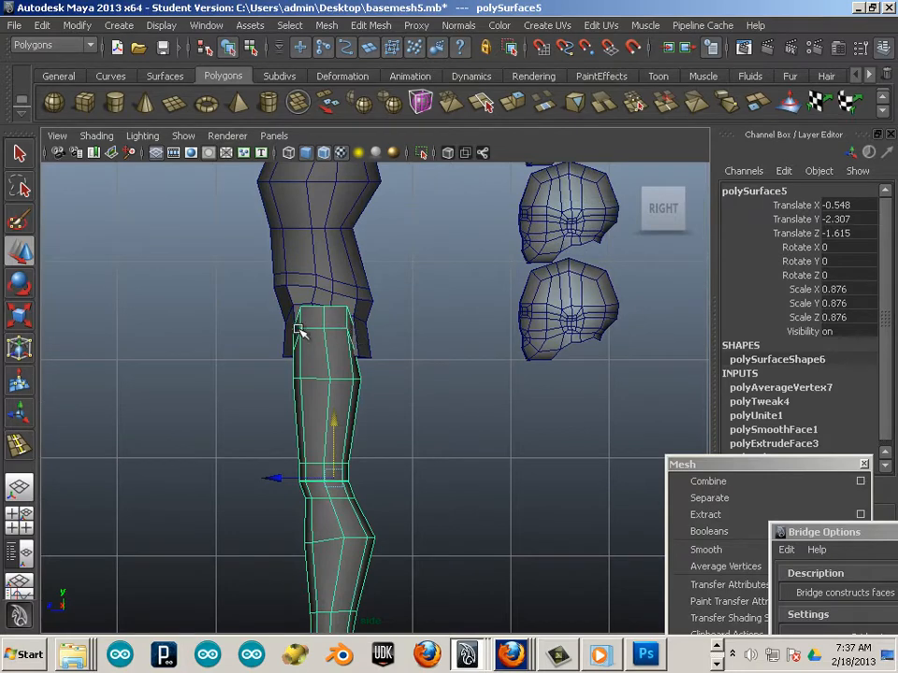
drag(271, 478, 425, 478)
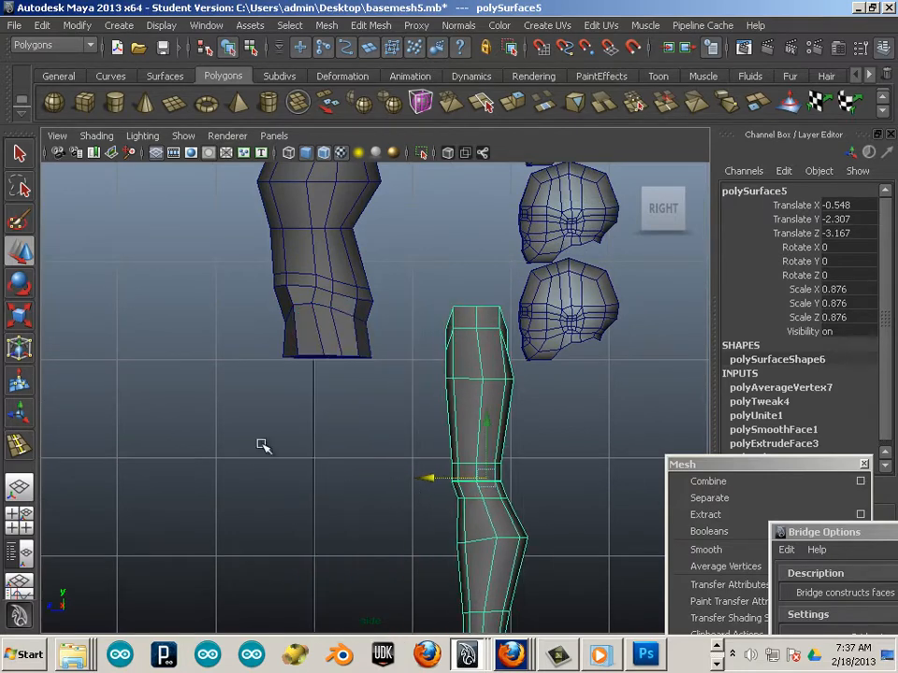
key(space)
key(space)
scroll(257, 419, down, 12)
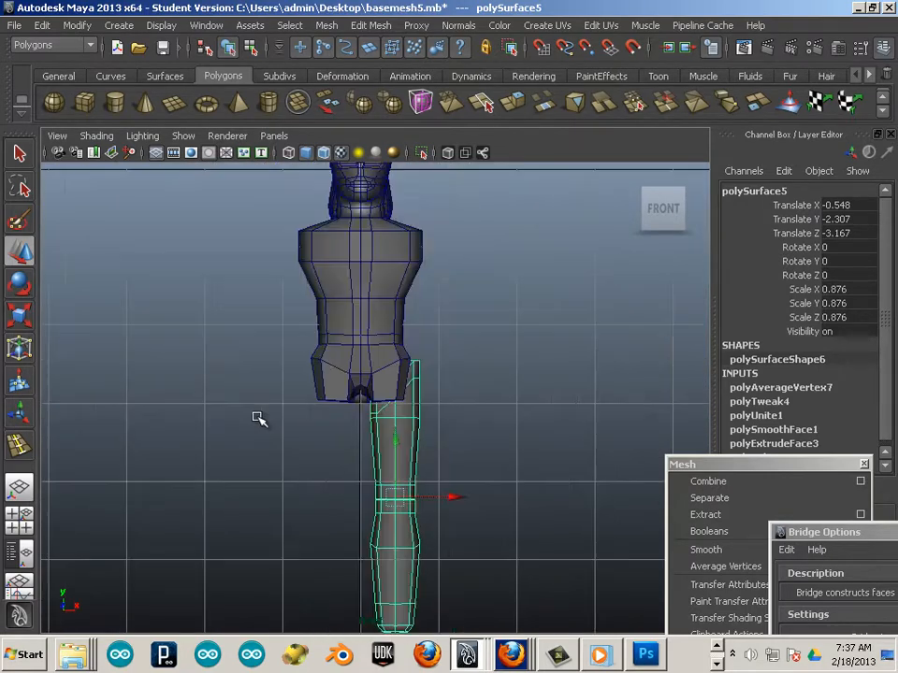
scroll(436, 463, up, 1)
drag(441, 435, 555, 435)
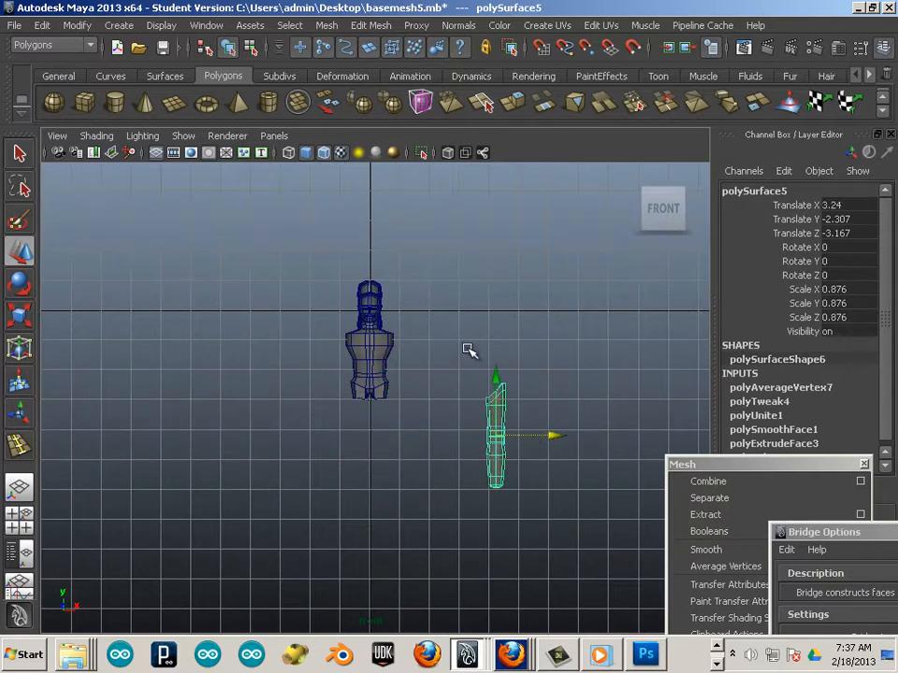
Step: Select the stack of spare heads in the perspective view and move them aside to about Translate X 6.05
key(space)
key(space)
scroll(461, 342, down, 4)
alt+middle_drag(361, 310, 314, 381)
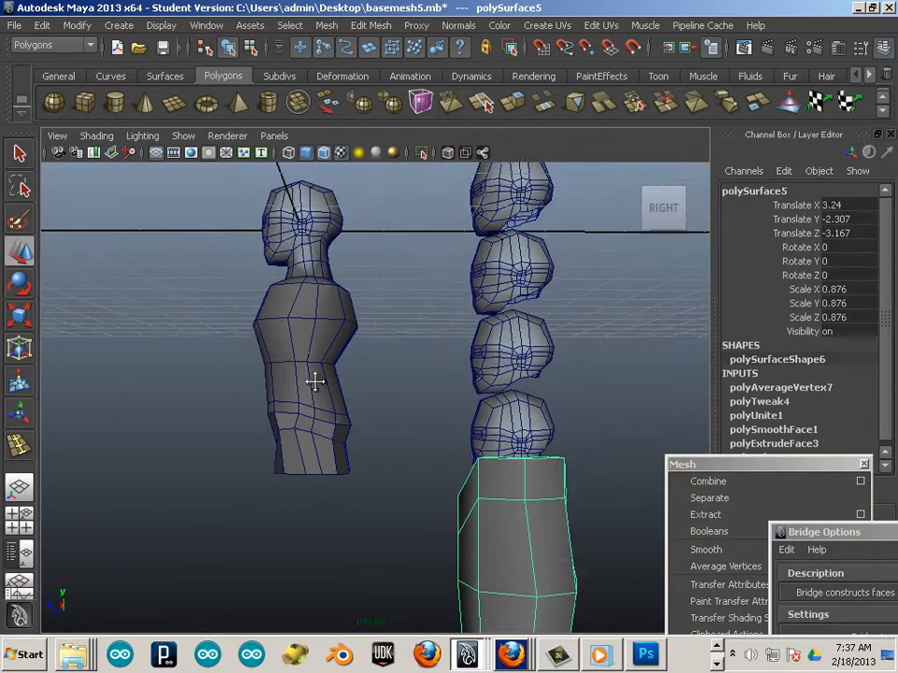
scroll(315, 380, down, 3)
drag(417, 243, 521, 409)
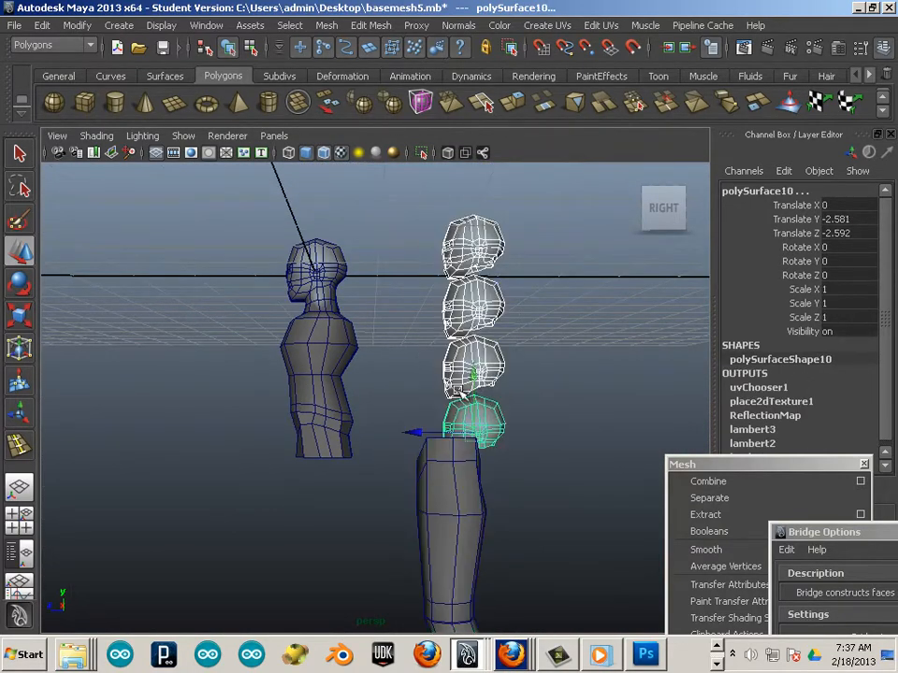
alt+drag(280, 359, 792, 484)
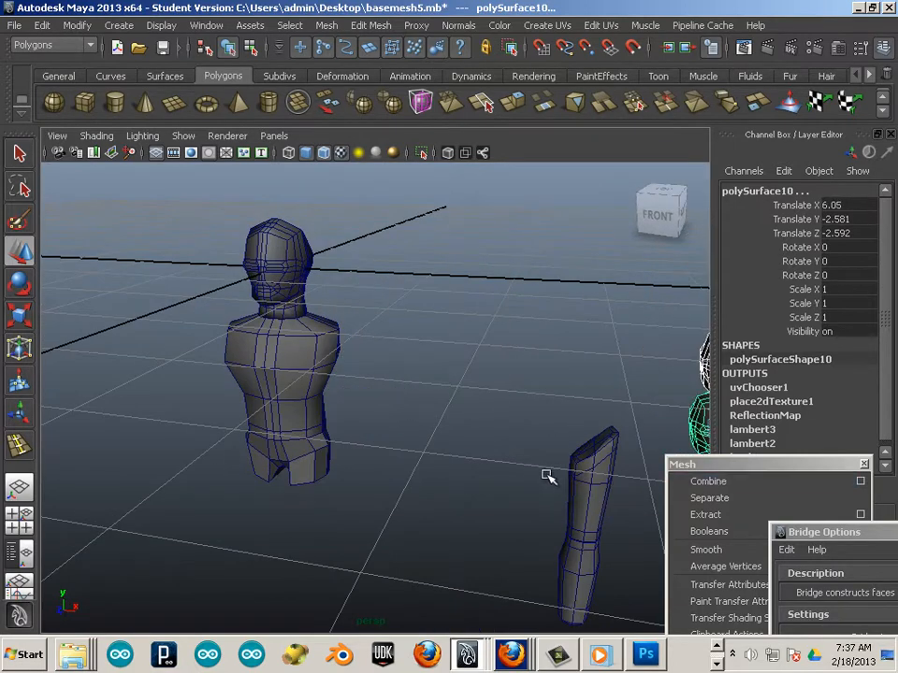
Step: Move the leg back toward the torso along X, and shift it farther behind the torso along Z in the side view
click(610, 500)
drag(632, 536, 365, 517)
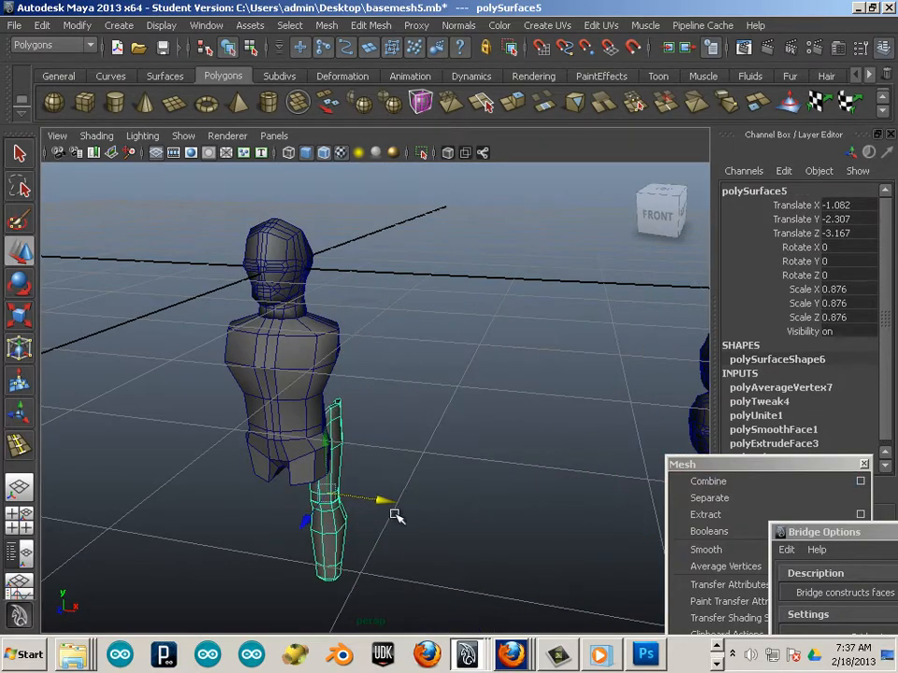
click(449, 481)
key(space)
key(space)
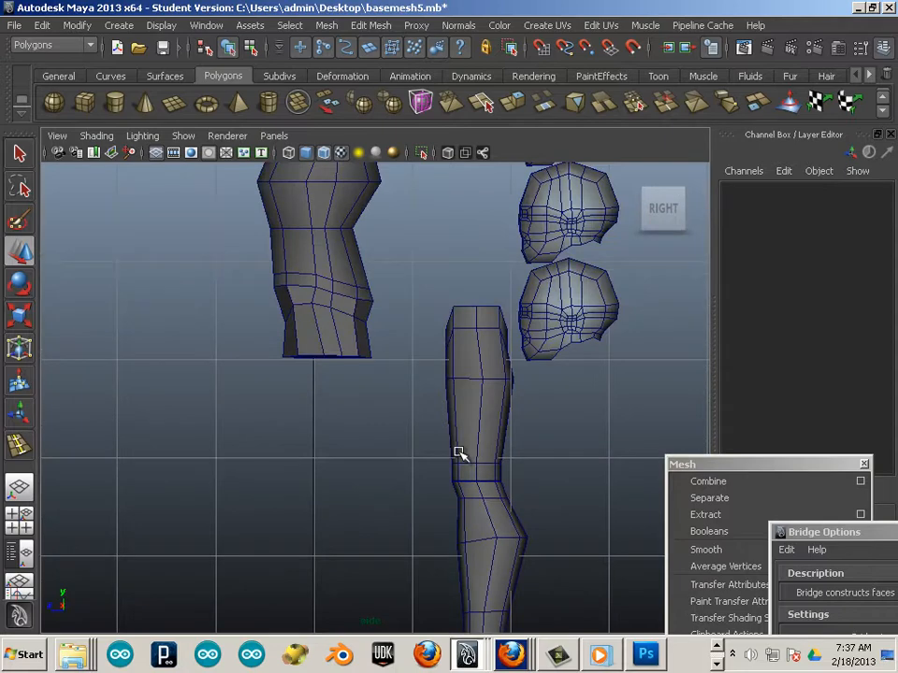
click(460, 454)
drag(430, 481, 561, 529)
Step: In the front view, delete the lower hip faces on both sides of the torso, keeping the central crotch strip
key(space)
key(space)
scroll(414, 486, up, 5)
click(380, 481)
alt+middle_drag(372, 415, 326, 415)
alt+right_drag(326, 414, 344, 360)
click(347, 393)
alt+middle_drag(290, 405, 352, 433)
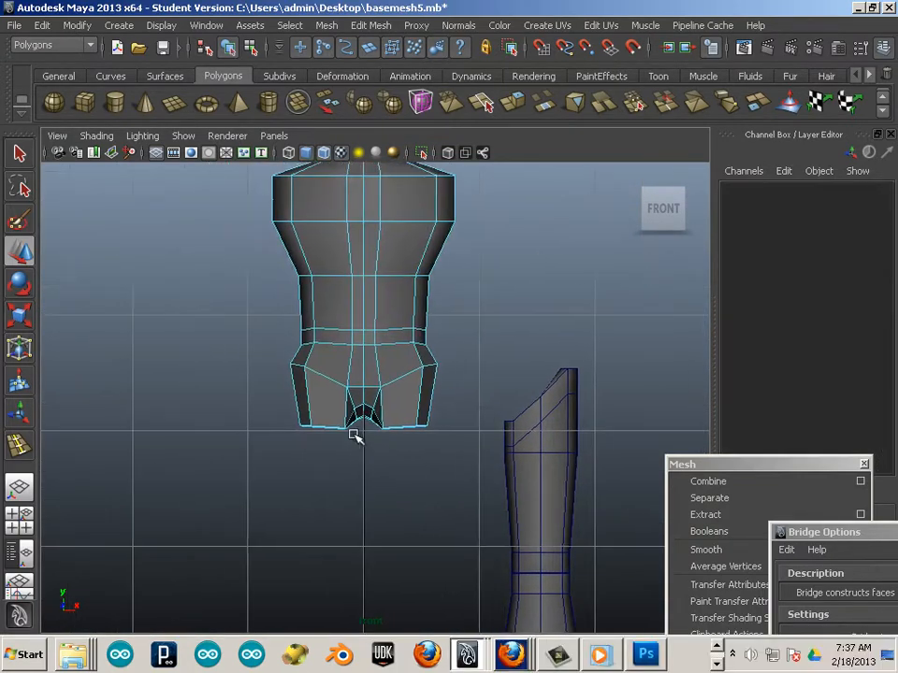
alt+right_drag(352, 433, 463, 470)
drag(503, 482, 380, 412)
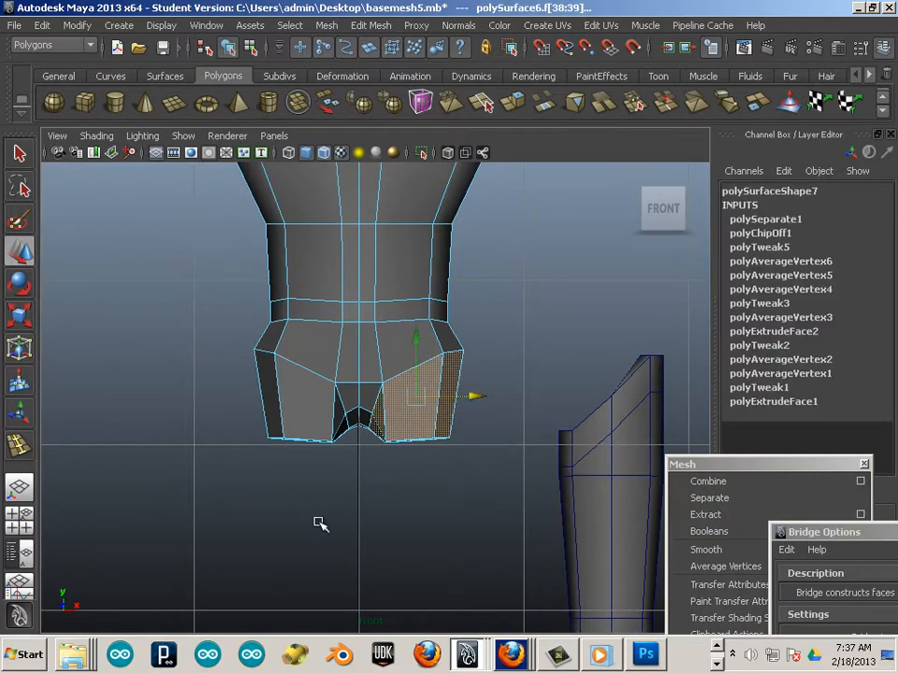
shift+drag(334, 495, 260, 430)
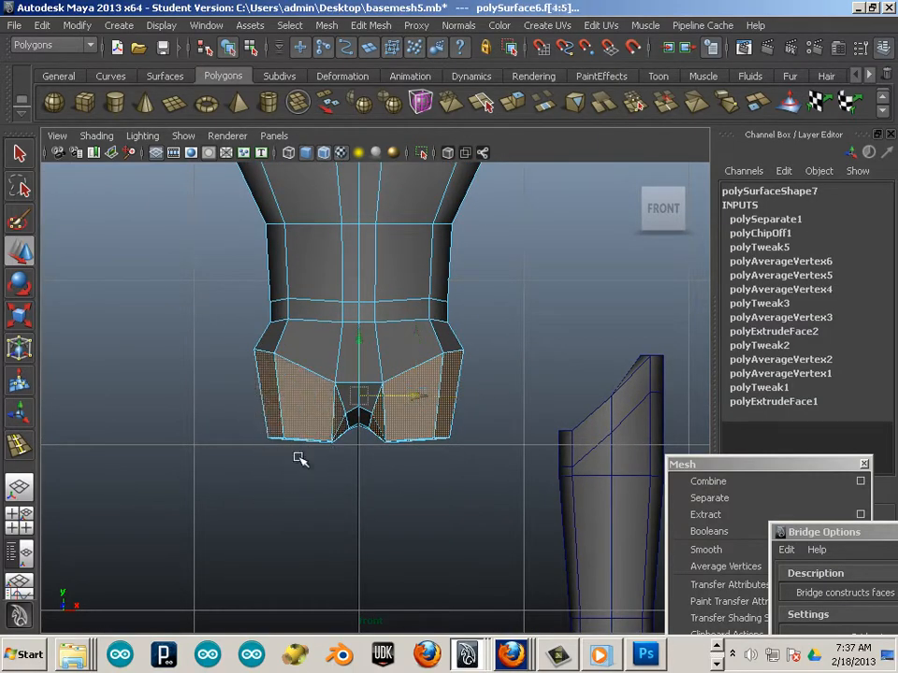
key(Delete)
Step: Slide the leg along X in the front view until it sits under the open hip, at about Translate X -0.611
click(616, 468)
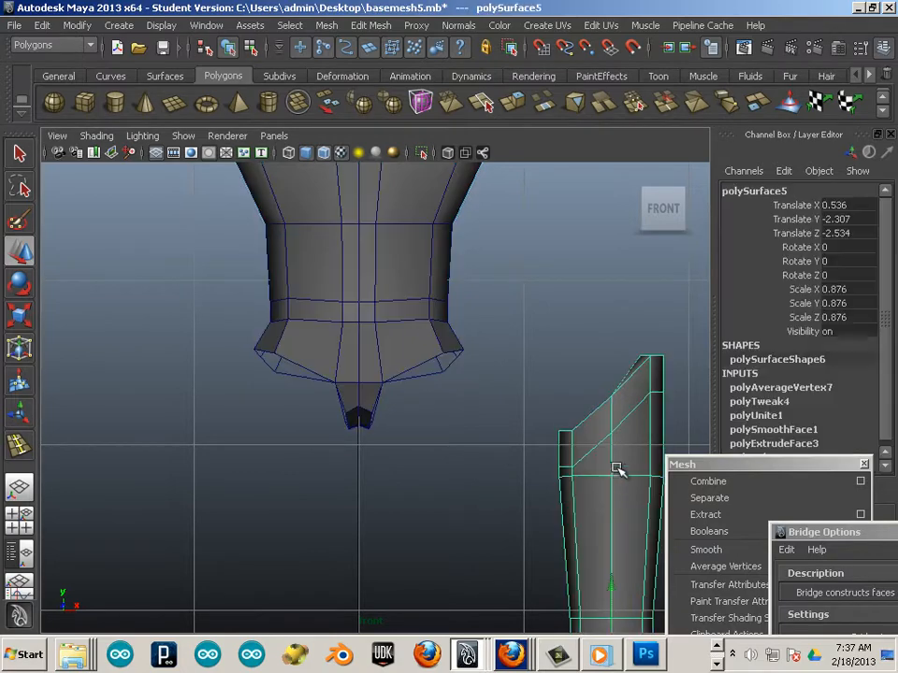
alt+middle_drag(609, 483, 456, 364)
drag(514, 523, 330, 514)
click(457, 473)
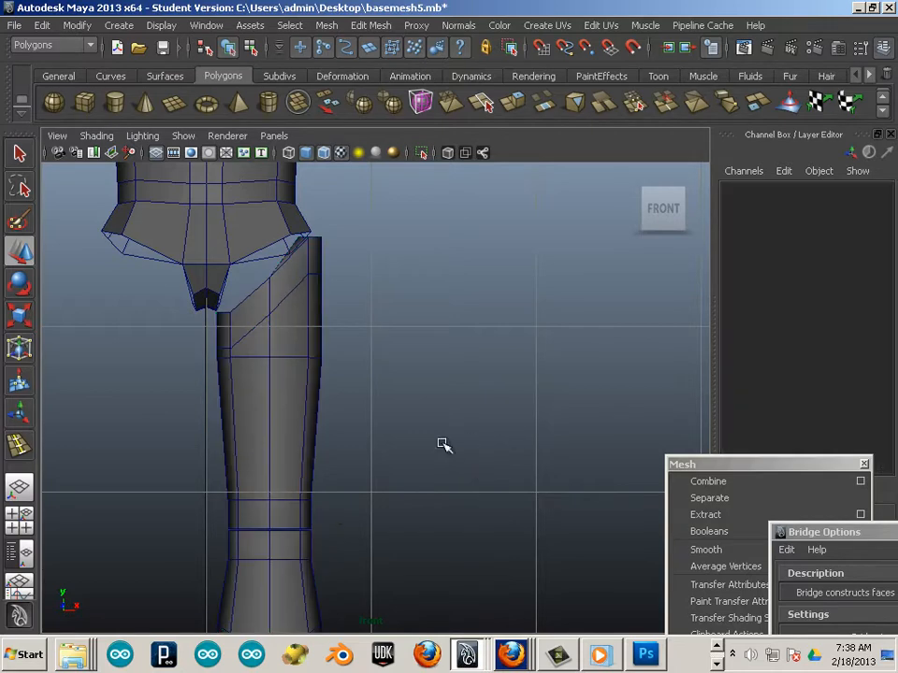
Step: In the side view, move the leg forward along Z beneath the hip opening, to about Translate Z -1.633
key(space)
key(space)
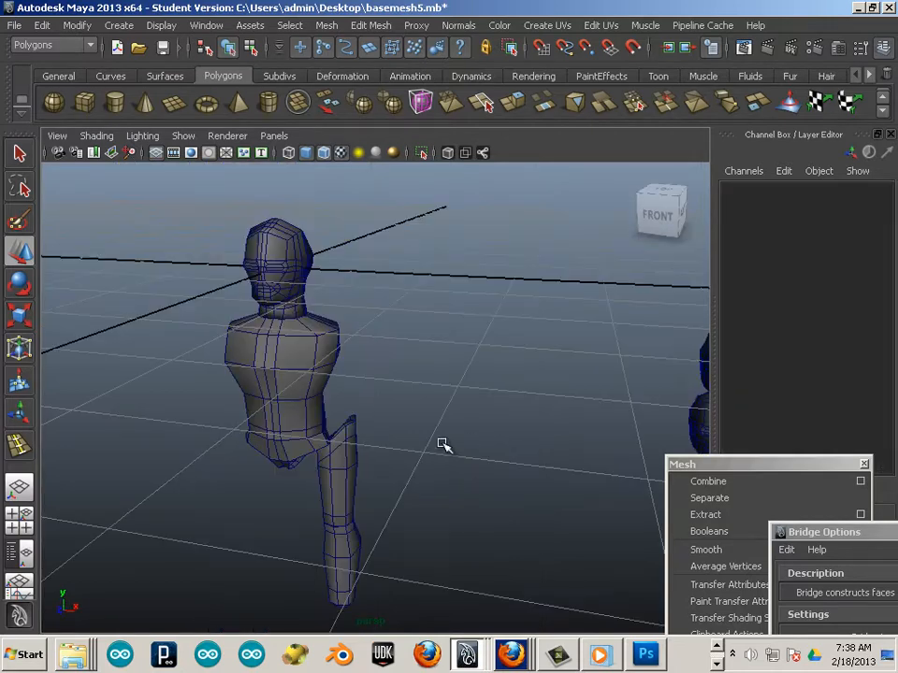
alt+drag(318, 480, 188, 463)
click(353, 535)
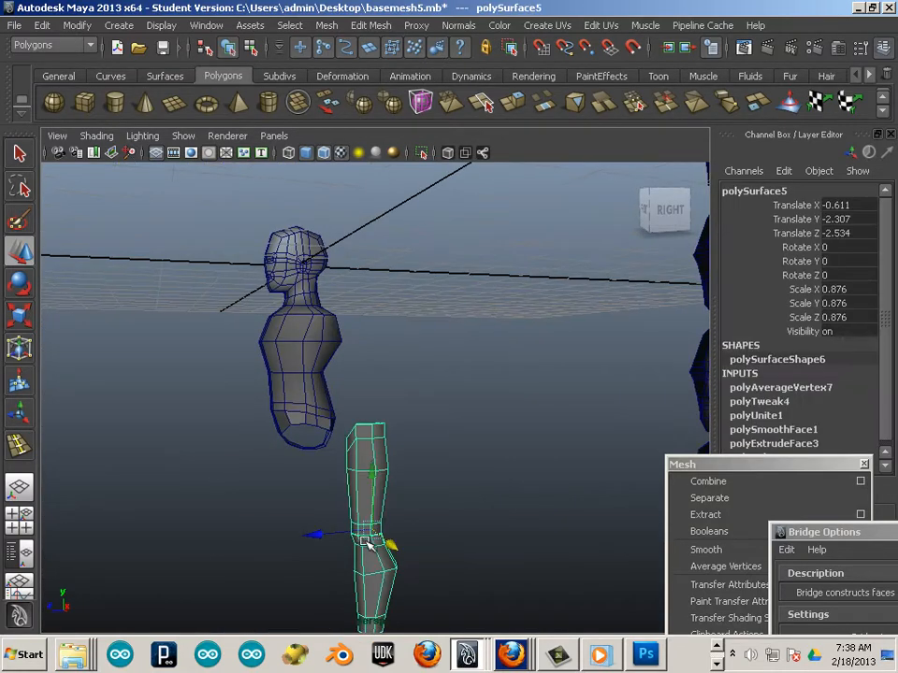
key(space)
key(space)
middle_drag(364, 481, 276, 470)
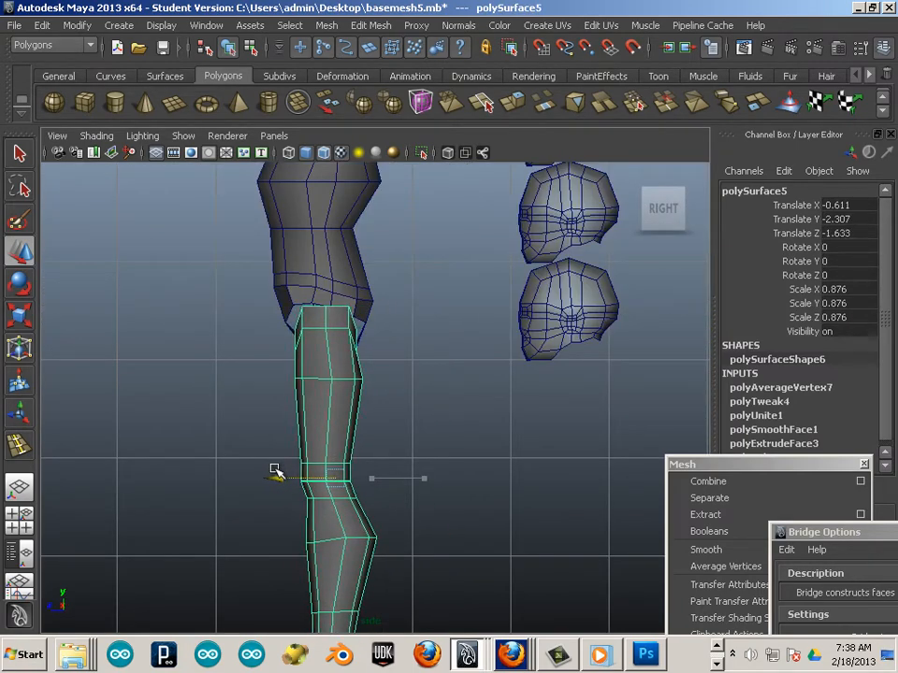
Step: Try to move the leg's middle top vertex up onto the torso's hip edge in the side view, and undo it
alt+right_drag(274, 427, 460, 356)
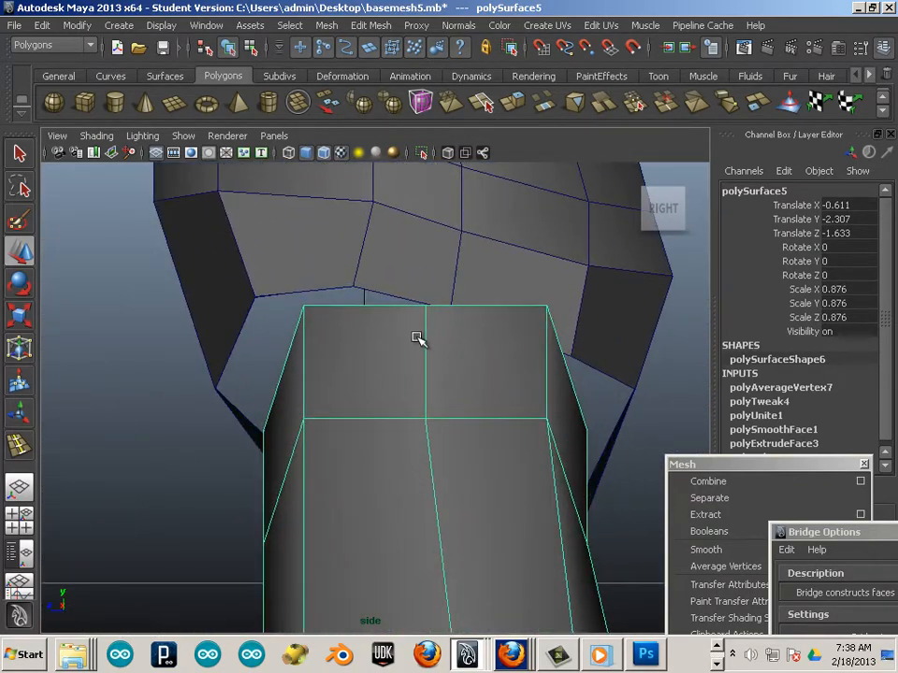
right_drag(362, 326, 348, 323)
drag(384, 297, 463, 343)
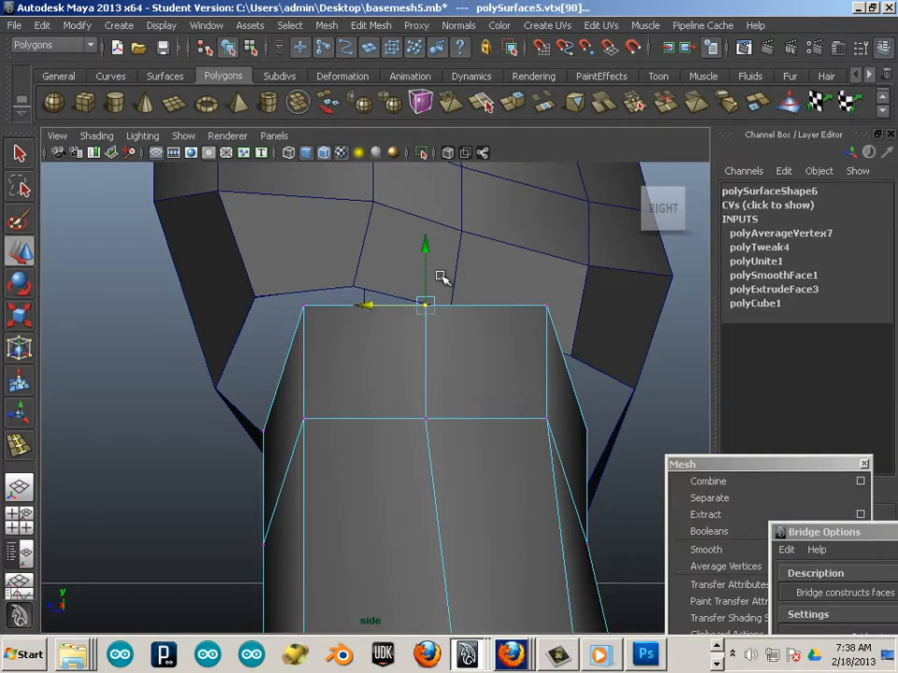
drag(432, 306, 373, 206)
key(ctrl+z)
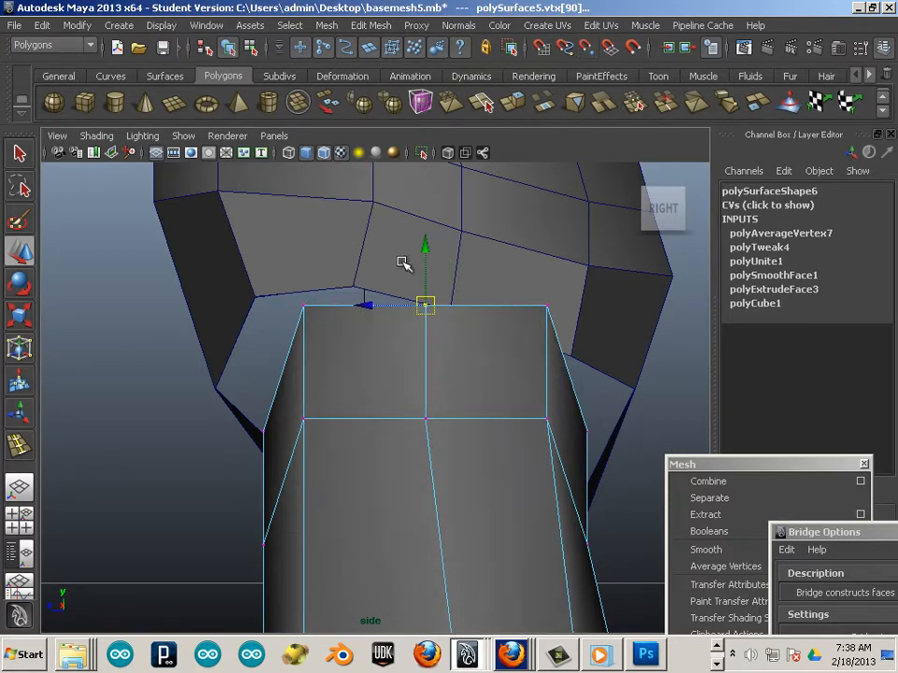
Step: Examine the gap between the leg's top rim and the hip opening from several angles in the perspective view
scroll(433, 421, down, 5)
key(space)
key(space)
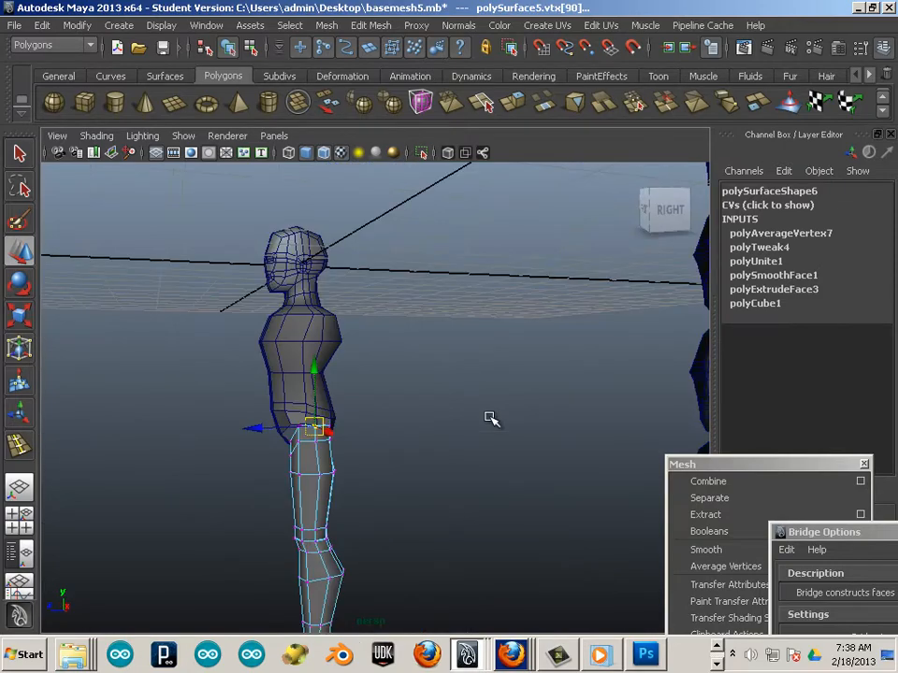
alt+right_drag(490, 418, 585, 491)
alt+middle_drag(463, 454, 521, 367)
alt+drag(521, 367, 570, 365)
alt+right_drag(510, 363, 547, 400)
alt+middle_drag(509, 423, 624, 465)
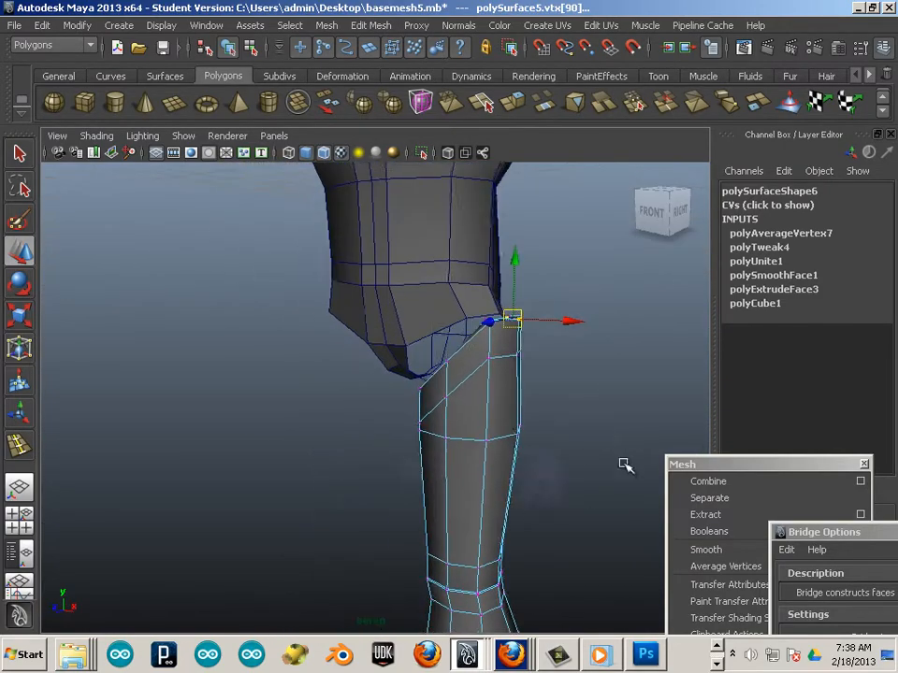
alt+drag(624, 465, 520, 453)
alt+right_drag(520, 452, 603, 496)
alt+drag(603, 495, 528, 473)
alt+middle_drag(528, 472, 531, 458)
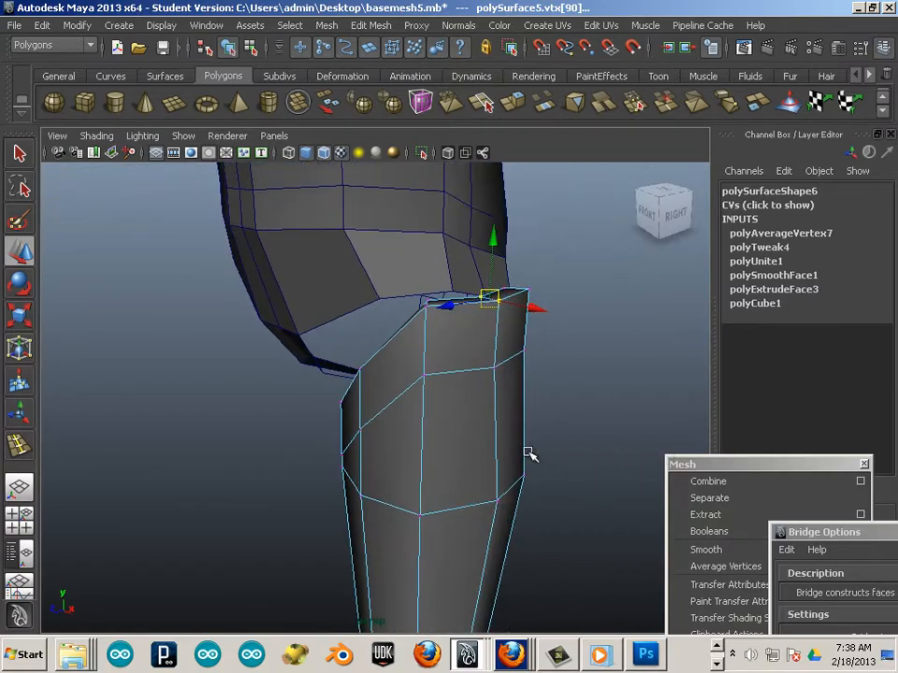
alt+drag(531, 458, 431, 327)
Step: Select the ring of inner rim faces around the leg's top opening and delete them
click(426, 316)
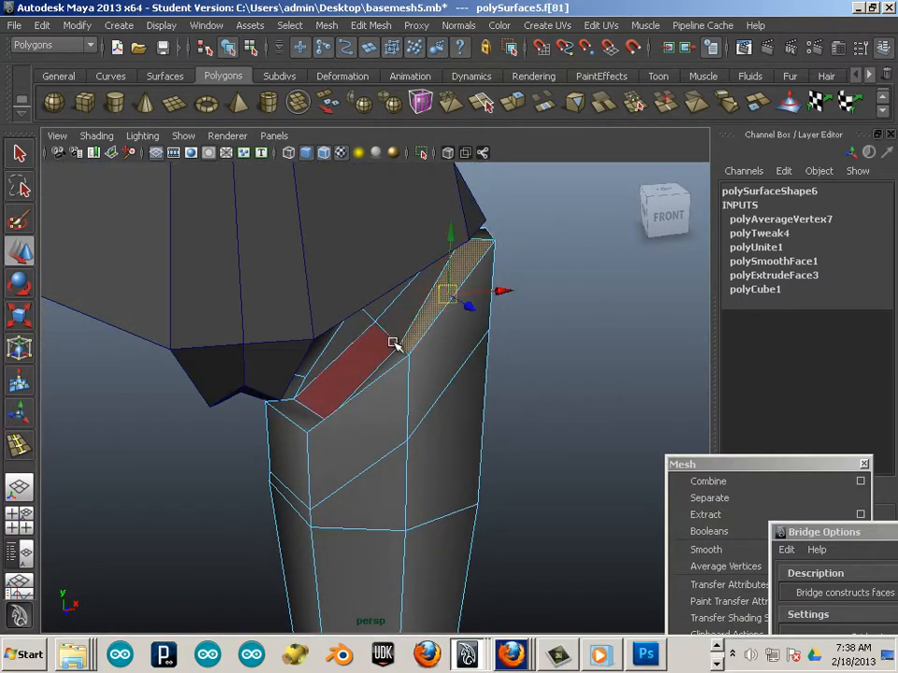
shift+click(384, 362)
shift+click(360, 351)
shift+click(297, 405)
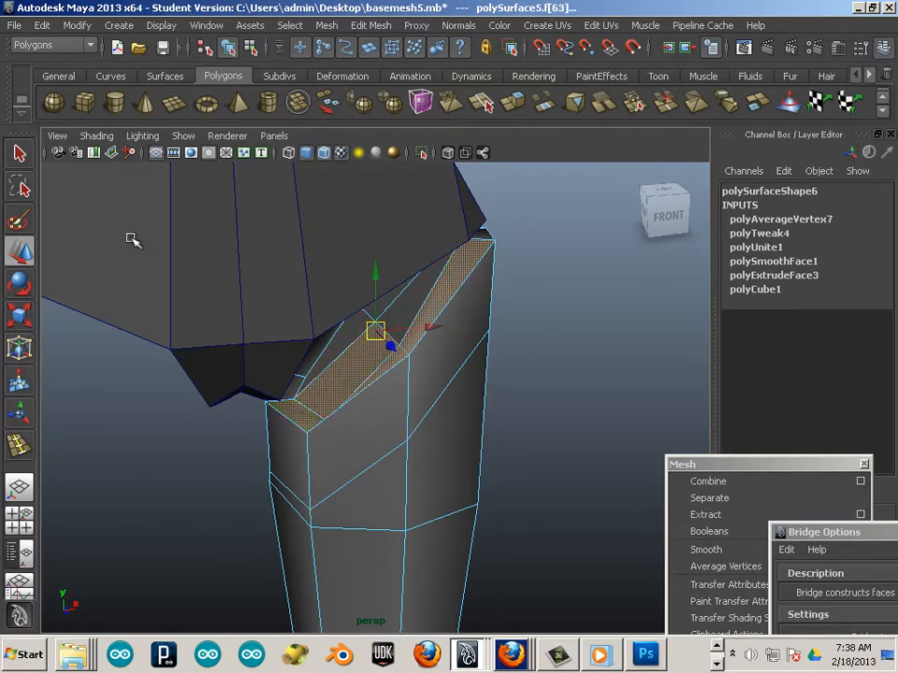
click(17, 155)
shift+click(329, 346)
shift+click(312, 358)
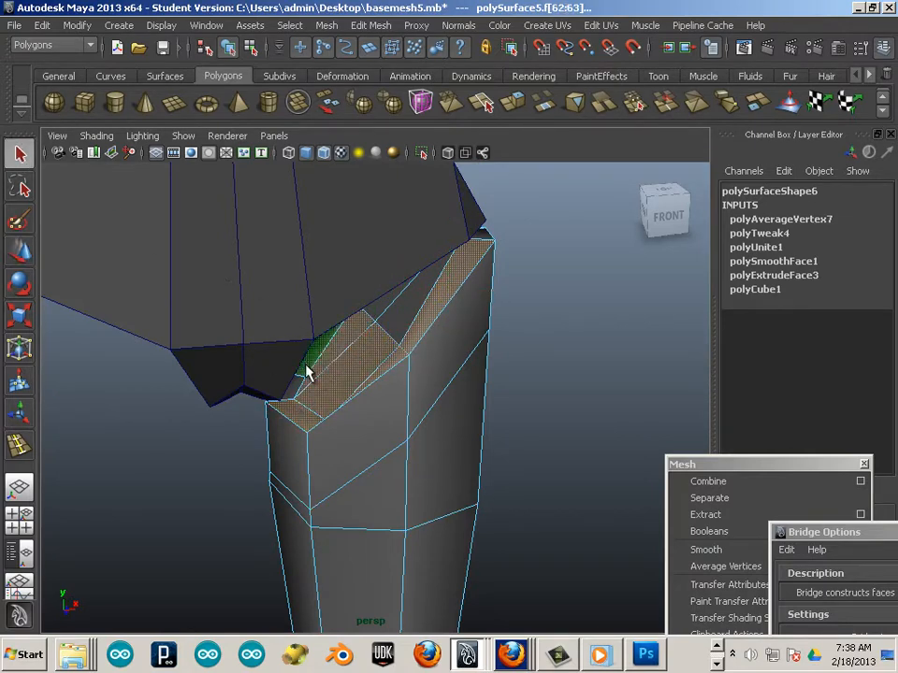
shift+click(296, 385)
shift+click(396, 303)
shift+click(384, 300)
alt+drag(487, 352, 475, 306)
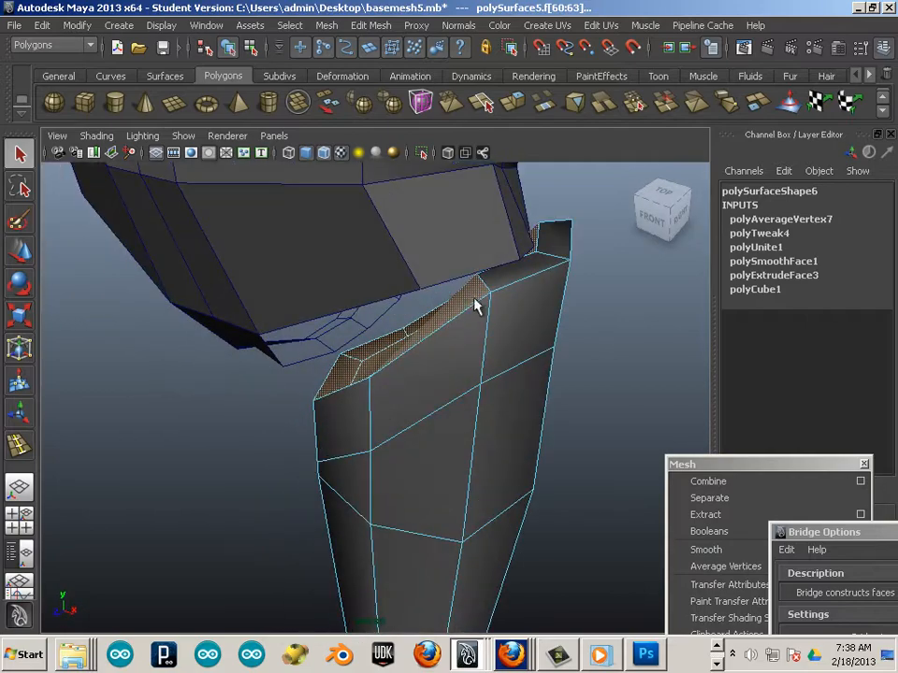
alt+drag(613, 286, 320, 386)
shift+click(314, 308)
key(Delete)
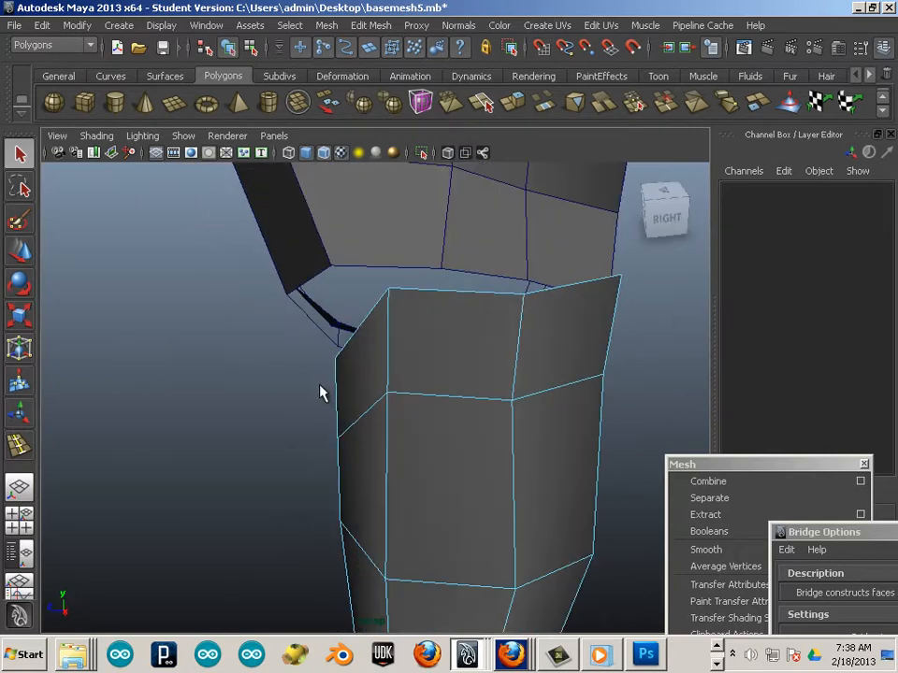
Step: Snap the middle outer vertex of the leg's top rim onto the hip-opening vertex just in front of it
click(19, 250)
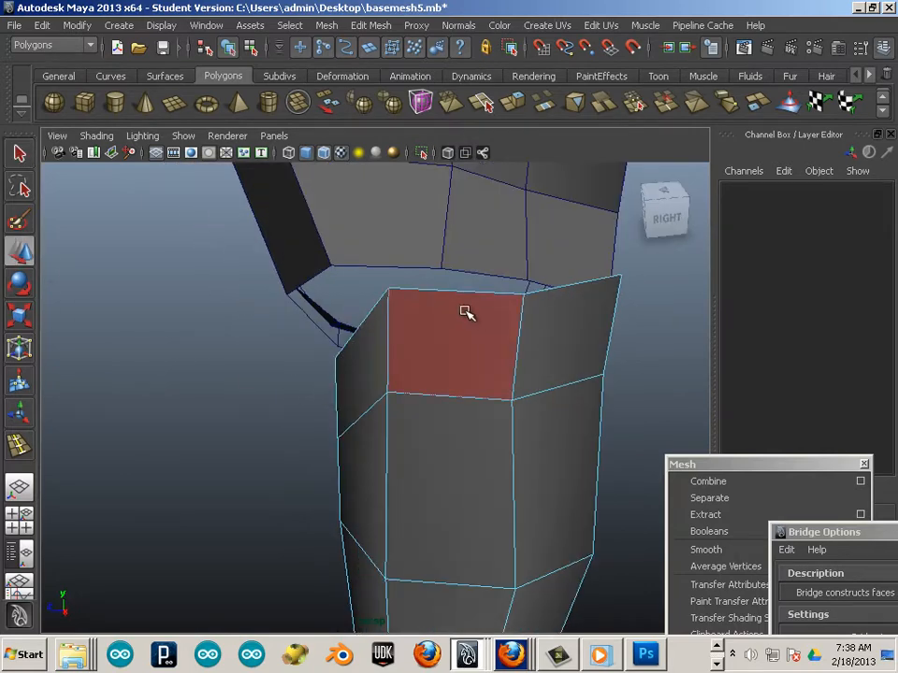
click(526, 297)
click(519, 299)
click(526, 297)
click(524, 300)
click(519, 290)
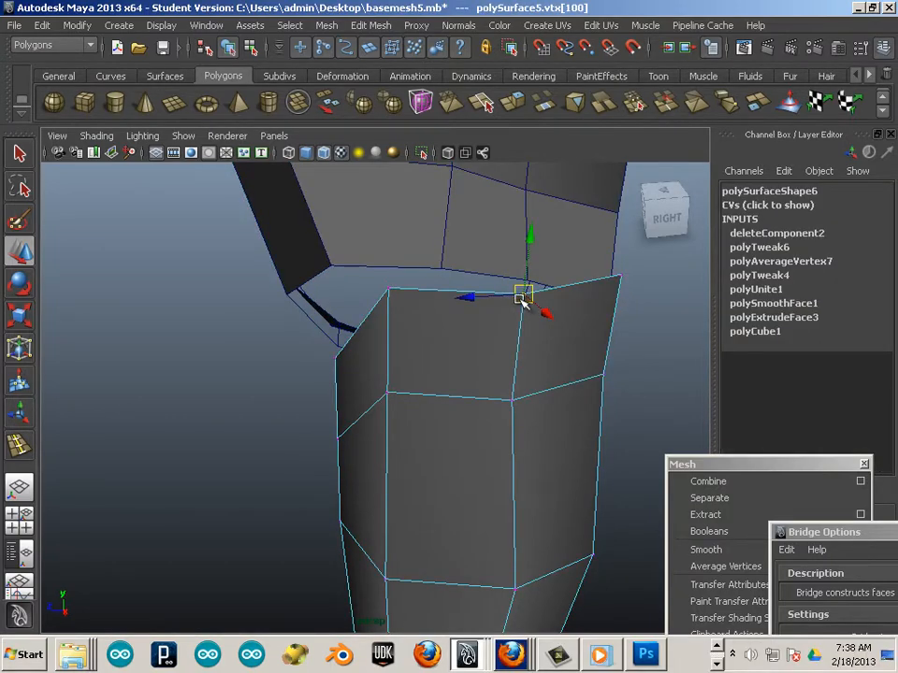
drag(525, 297, 443, 277)
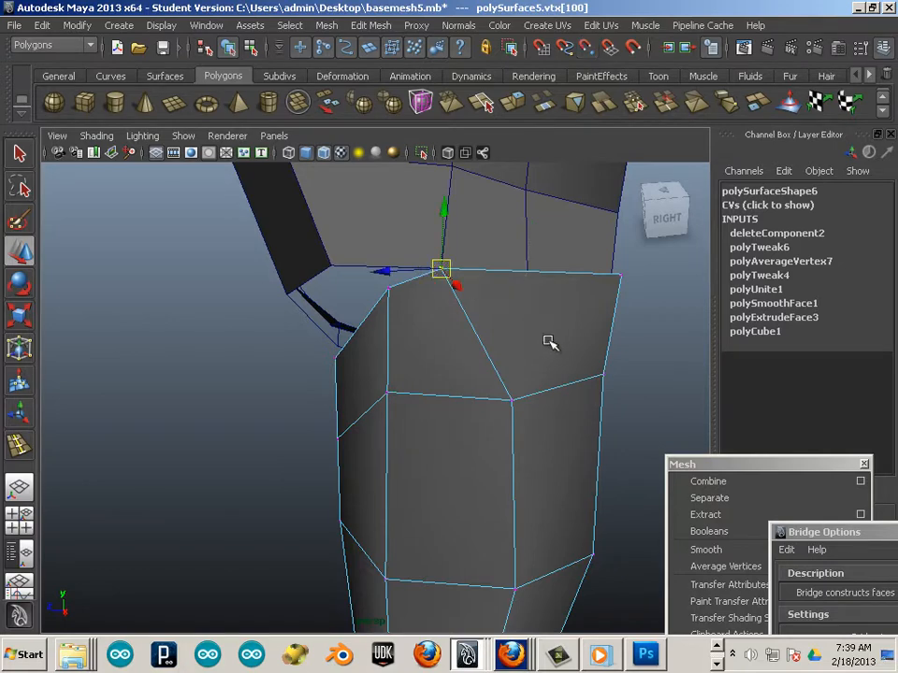
Step: Try snapping the leg's next two rear rim vertices onto the middle and rear outer vertices of the hip opening
alt+drag(549, 343, 449, 349)
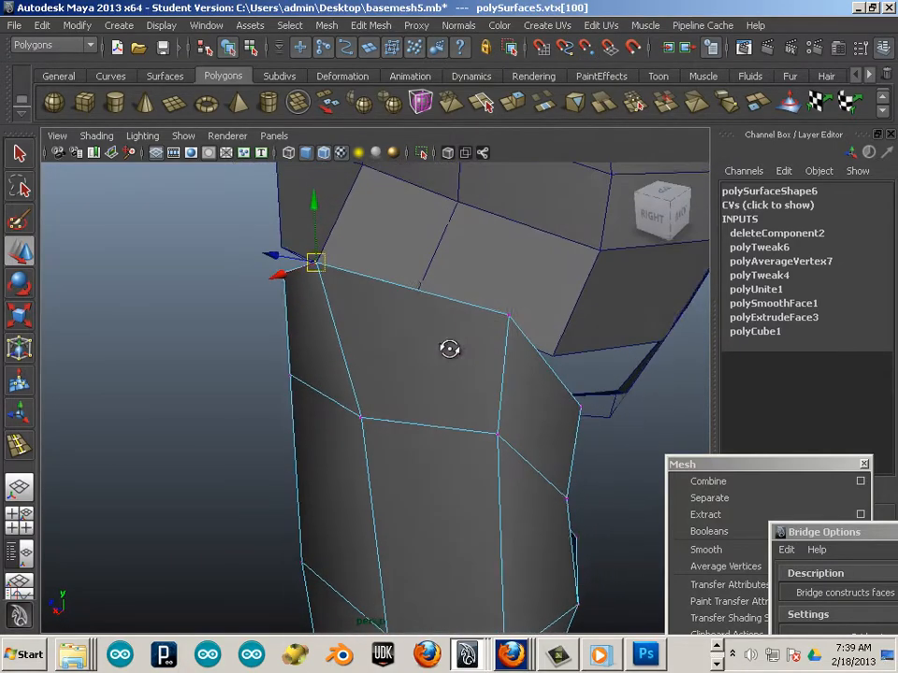
click(513, 316)
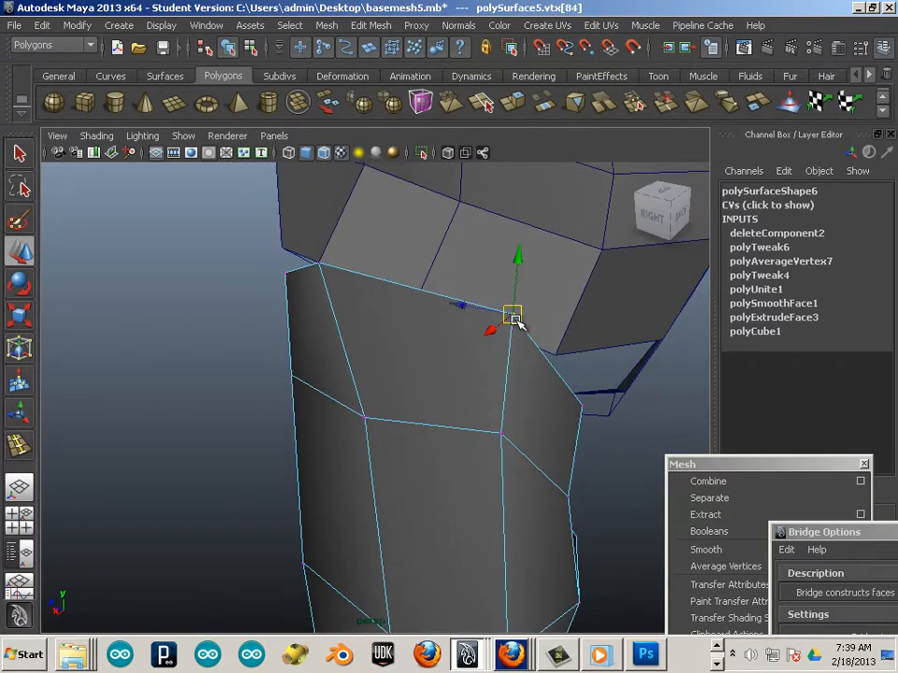
drag(515, 319, 445, 363)
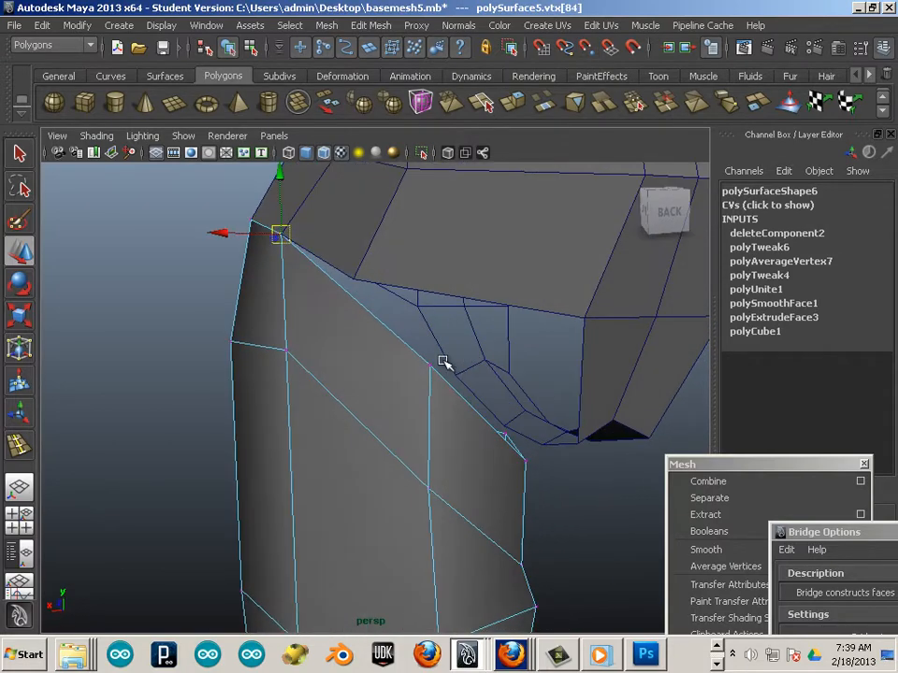
click(426, 367)
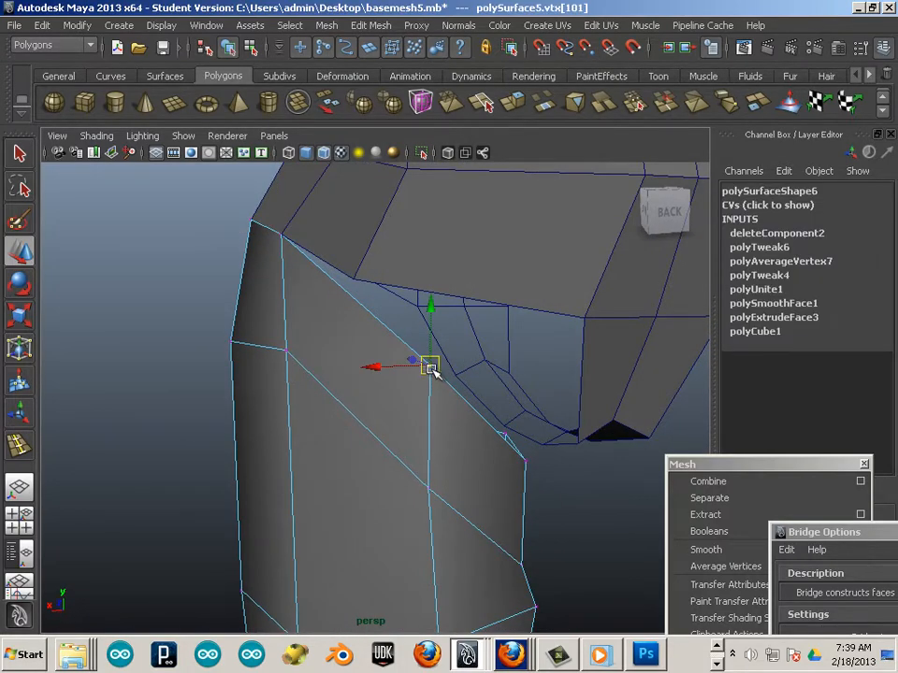
drag(425, 365, 361, 285)
alt+drag(525, 421, 456, 399)
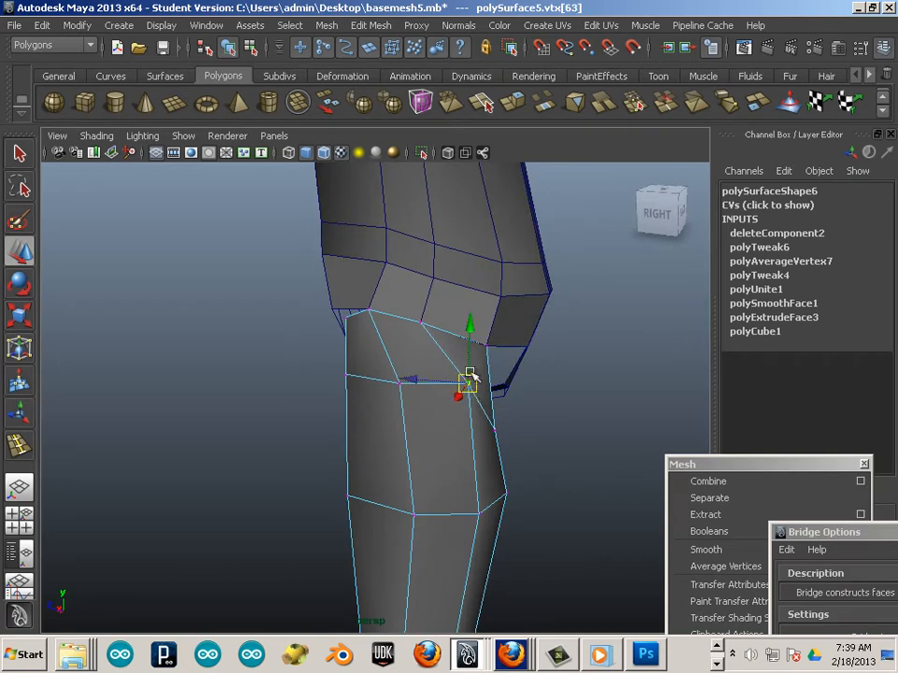
Step: Undo the moves of the leg's rear rim vertices, keeping the first snapped outer vertex in place
key(ctrl+z)
click(468, 386)
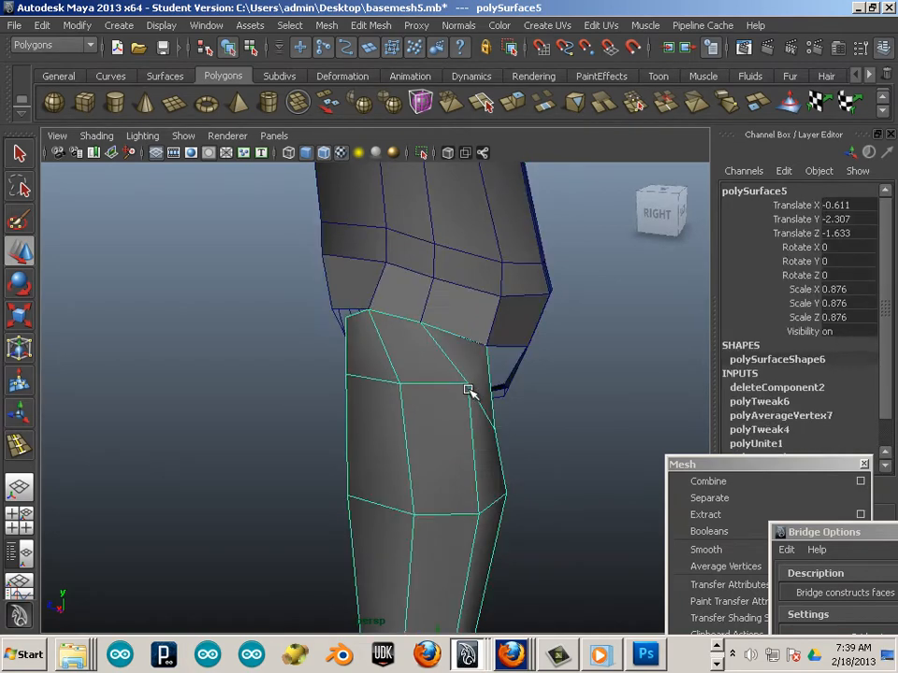
right_drag(460, 375, 446, 370)
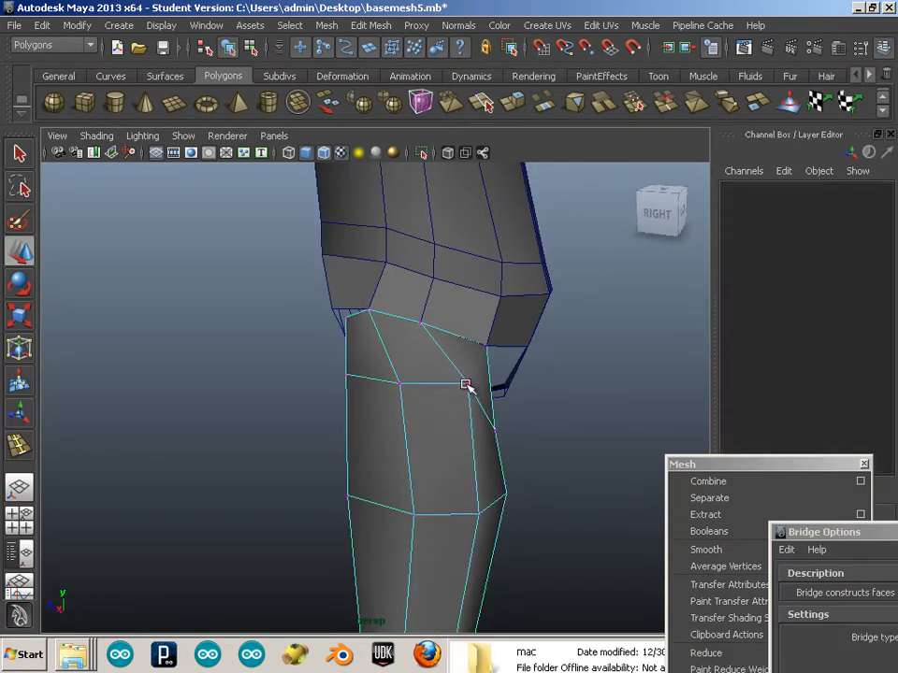
click(466, 384)
alt+drag(472, 415, 396, 406)
key(ctrl+z)
key(ctrl+z)
key(ctrl+z)
key(ctrl+z)
key(ctrl+z)
key(ctrl+z)
key(ctrl+z)
key(ctrl+z)
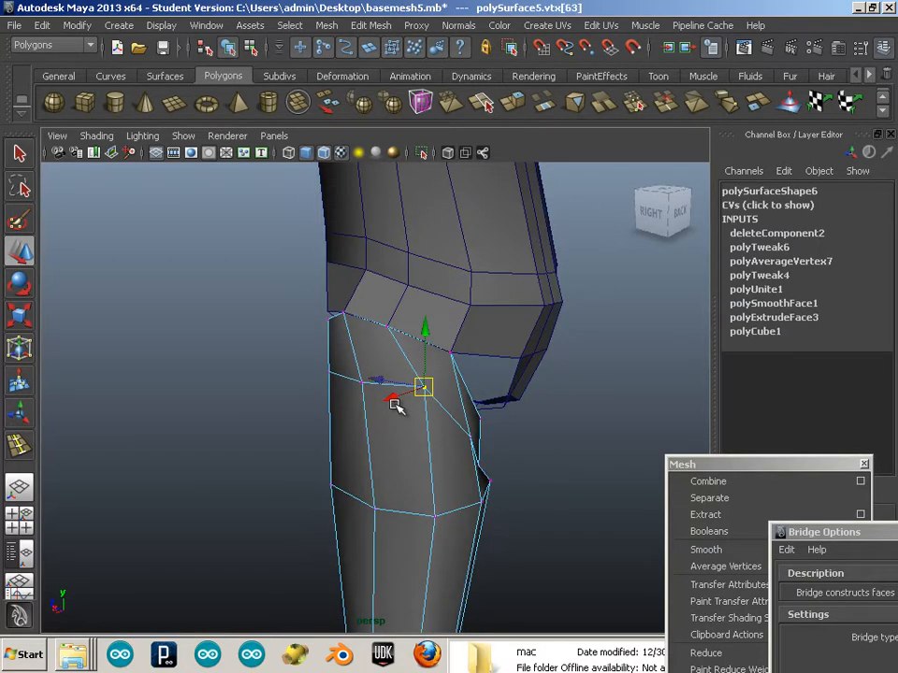
key(ctrl+z)
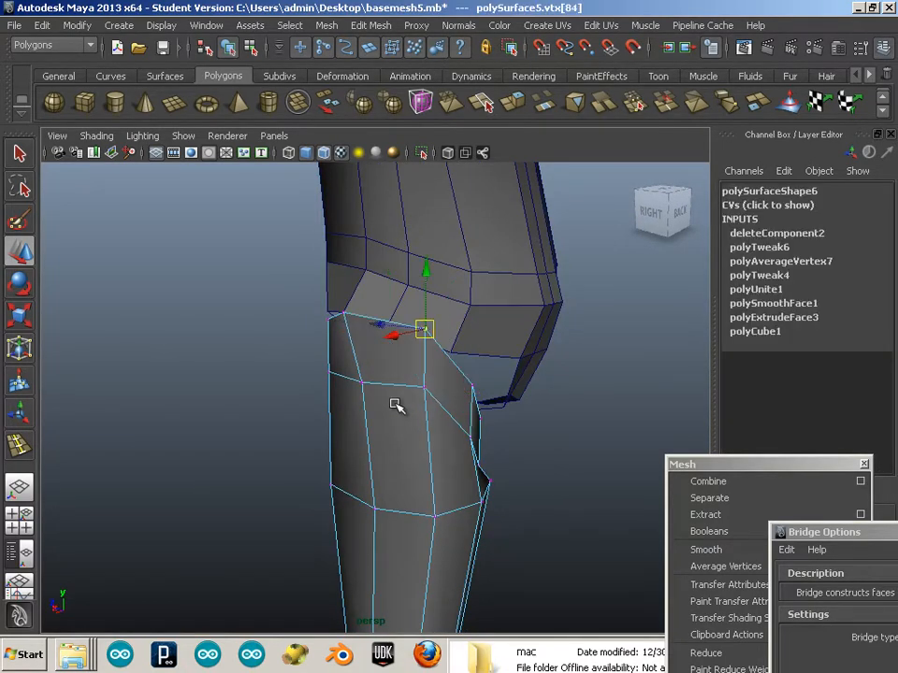
Step: Snap the leg's rear outer rim vertex onto the rear outer corner of the hip opening
alt+drag(394, 404, 356, 390)
drag(371, 311, 384, 335)
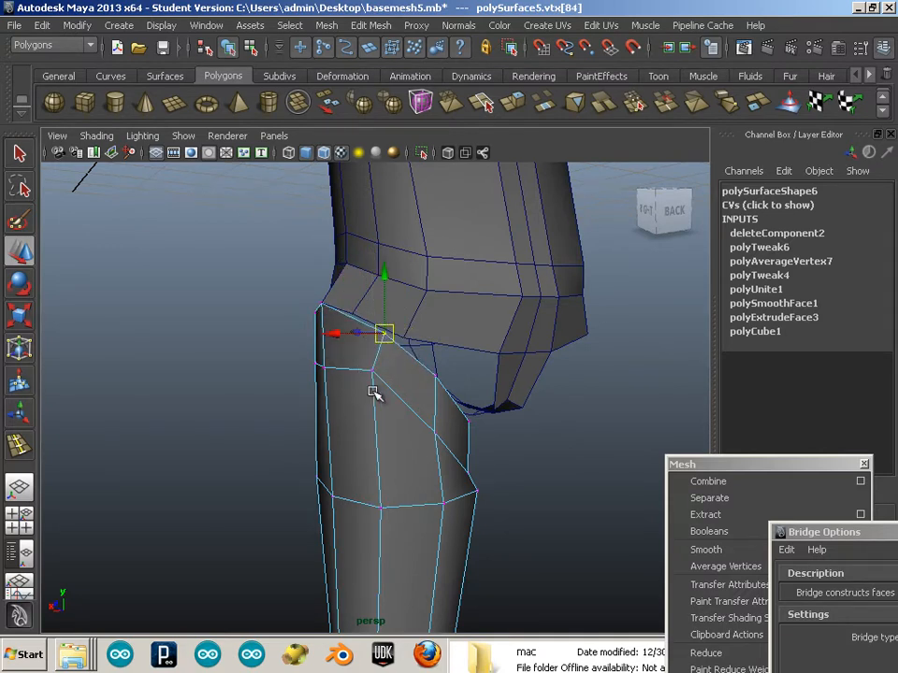
alt+drag(388, 405, 407, 393)
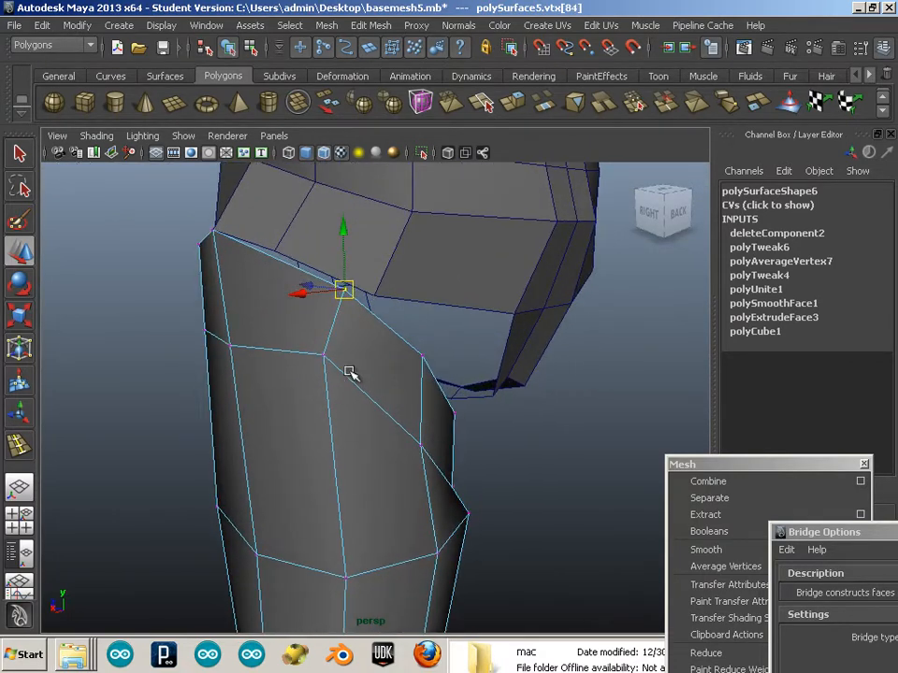
drag(347, 296, 374, 296)
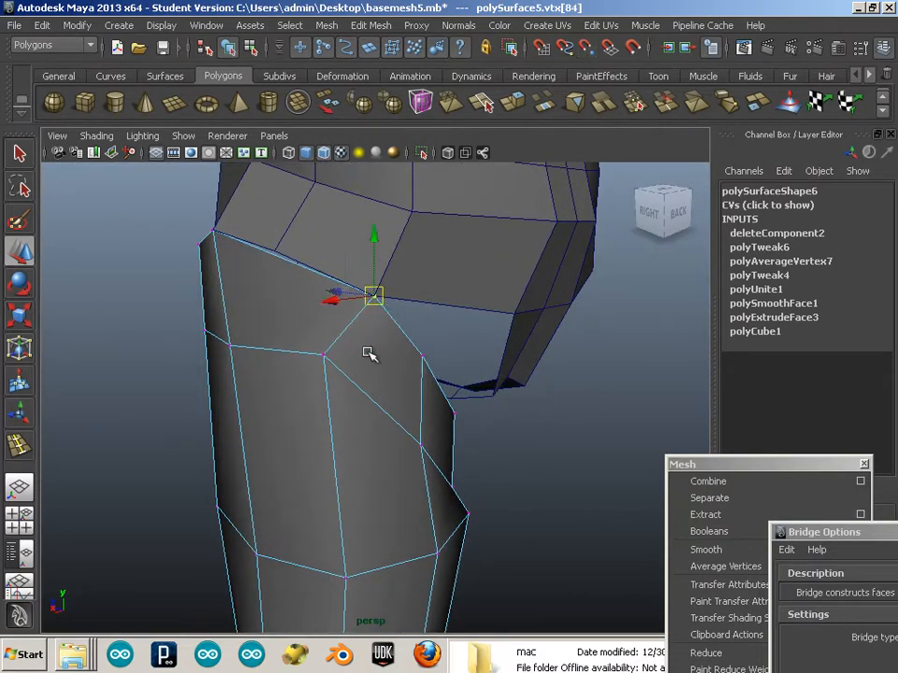
Step: Shift the leg vertex directly below the snapped rear corner backward along Z
click(322, 356)
drag(288, 349, 325, 359)
alt+drag(294, 395, 330, 430)
scroll(375, 327, down, 3)
alt+middle_drag(397, 283, 409, 481)
scroll(393, 383, down, 6)
mouse_move(391, 381)
alt+mouse_down()
mouse_move(387, 305)
mouse_move(387, 394)
mouse_move(393, 389)
alt+mouse_up()
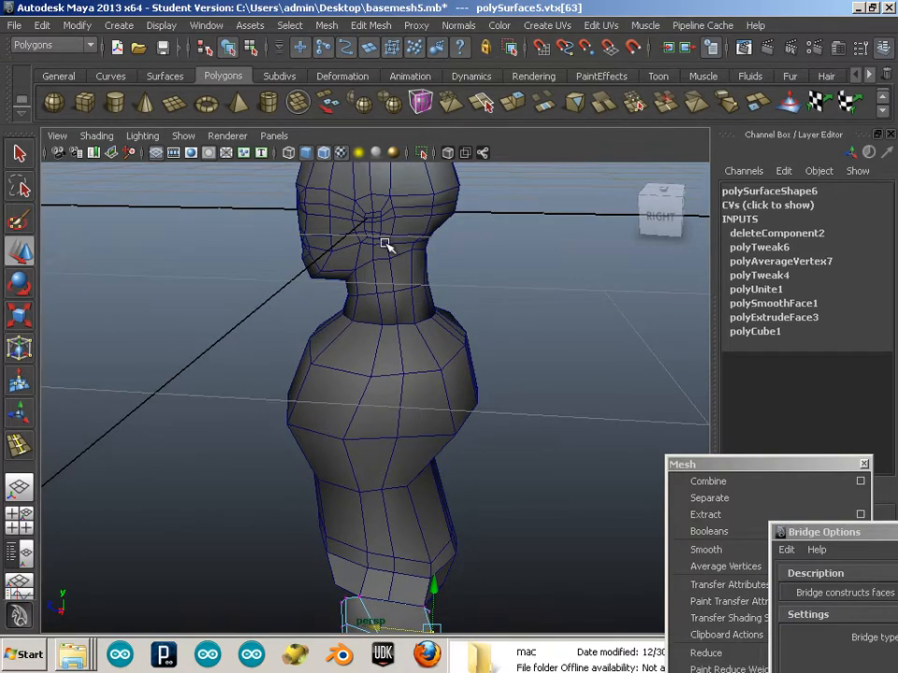
alt+middle_drag(419, 477, 375, 307)
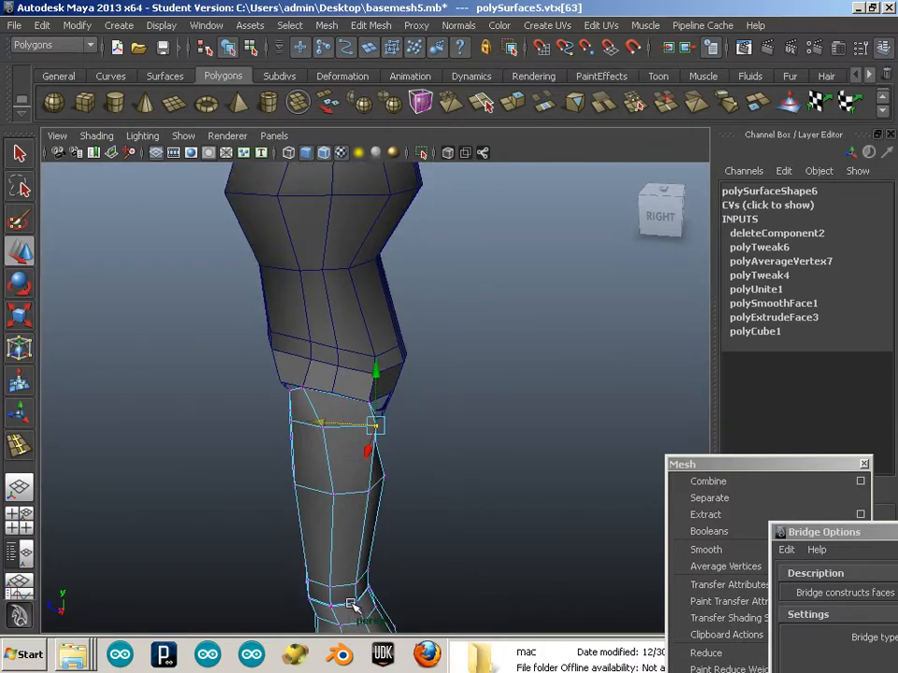
alt+drag(296, 449, 447, 369)
alt+middle_drag(447, 370, 453, 520)
alt+drag(453, 520, 421, 460)
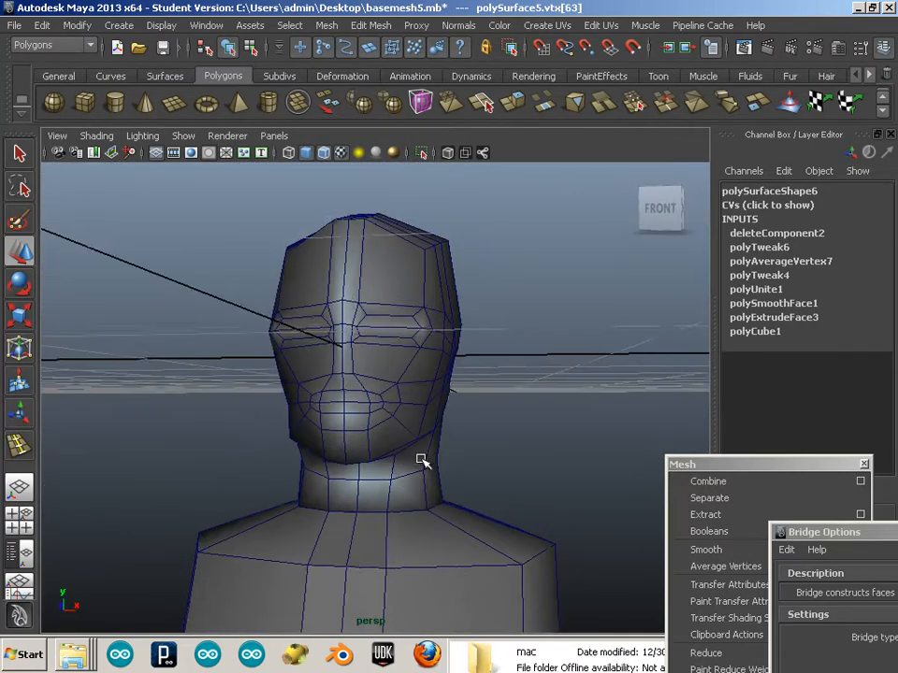
scroll(380, 322, up, 1)
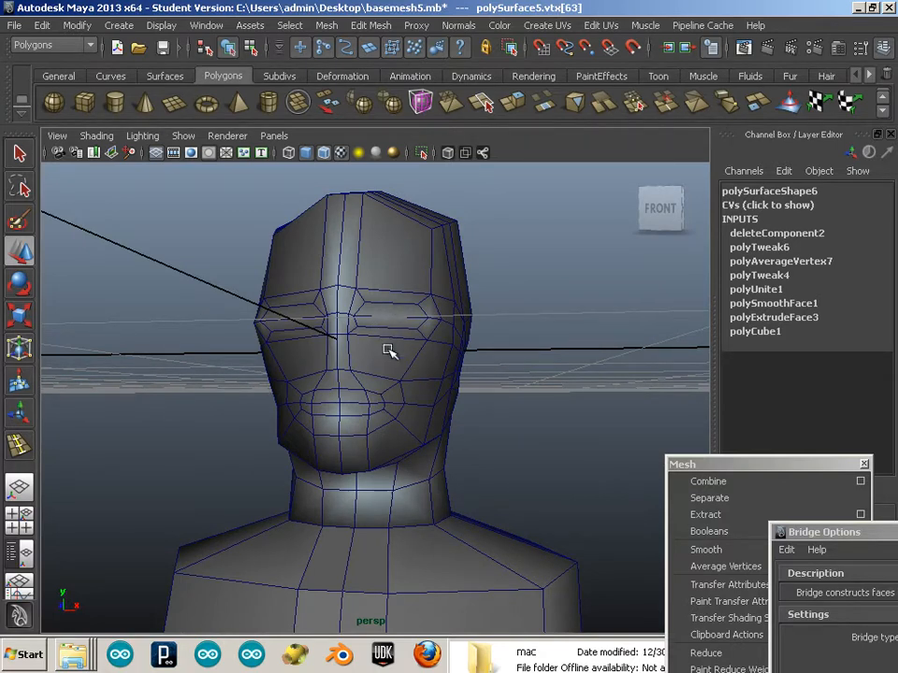
Step: Snap the leg's rear inner rim vertex onto the lower rear corner of the crotch strip
key(F8)
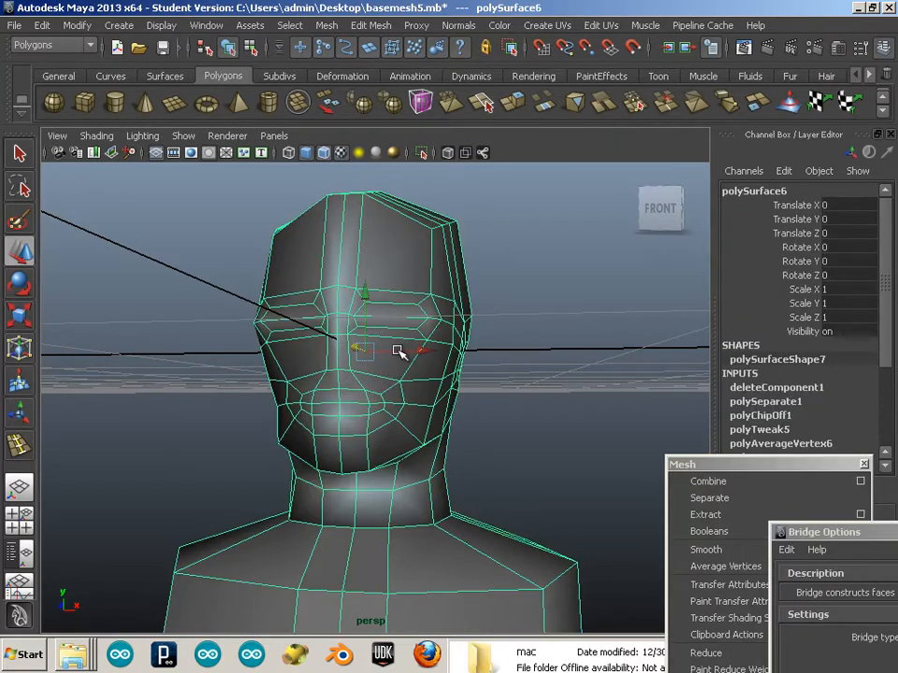
alt+drag(542, 463, 150, 494)
alt+middle_drag(409, 534, 421, 420)
alt+right_drag(412, 425, 286, 463)
alt+middle_drag(398, 533, 424, 378)
alt+drag(424, 377, 333, 373)
alt+drag(355, 431, 420, 449)
click(420, 449)
right_drag(379, 388, 354, 349)
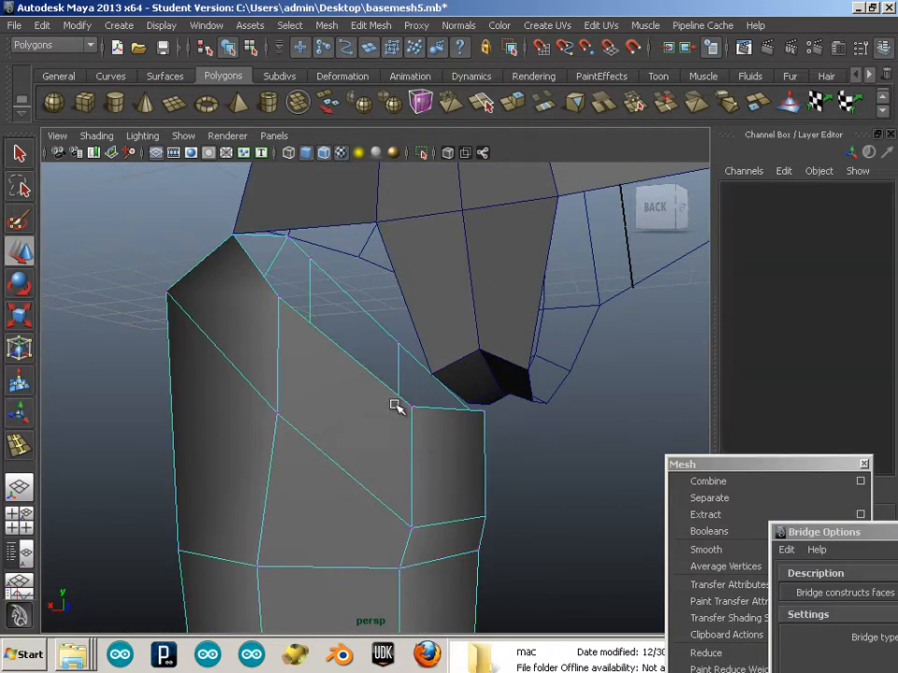
click(411, 409)
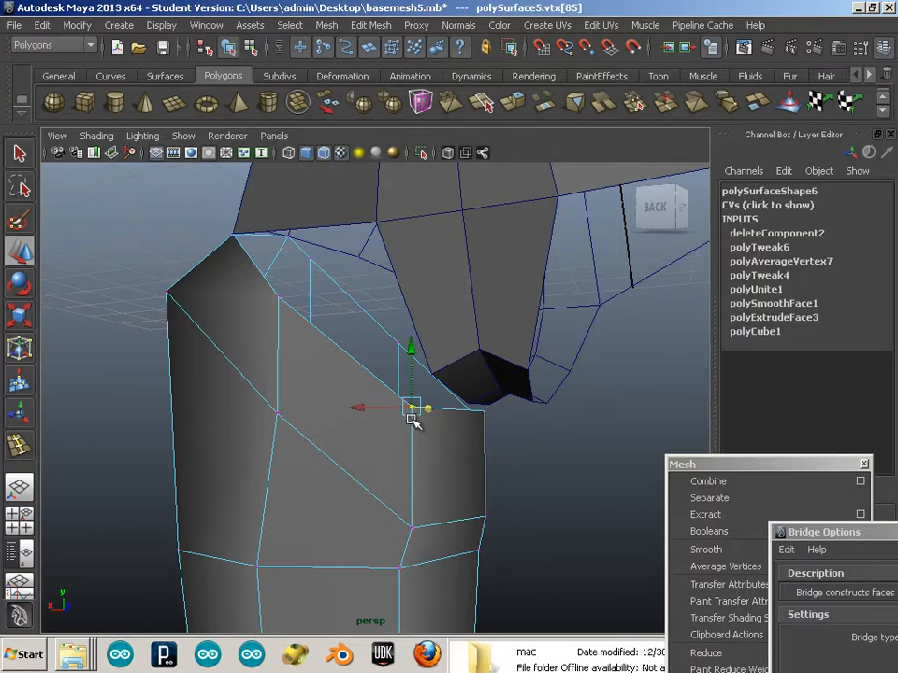
key(v)
drag(411, 409, 431, 376)
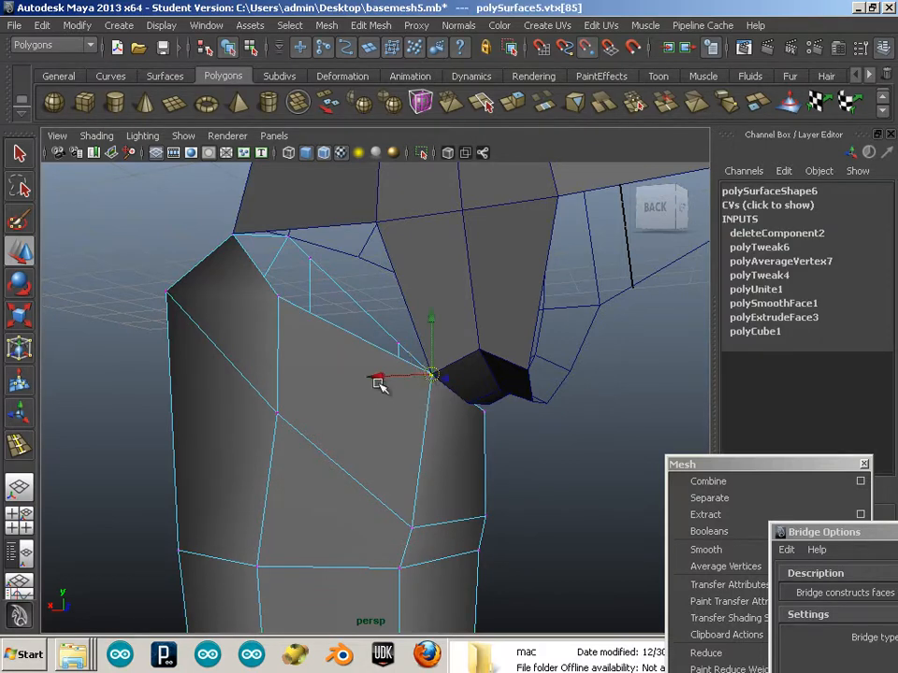
Step: Try snapping the leg's rear middle rim vertex onto the opening's rear inner corner and shifting the vertex below it inward along X
click(277, 299)
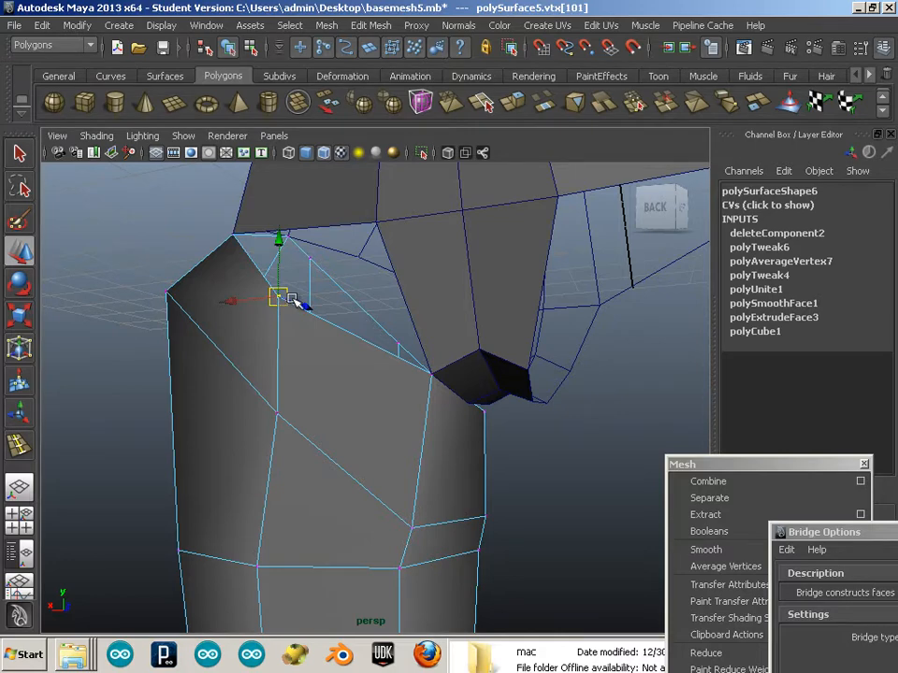
alt+drag(295, 363, 330, 408)
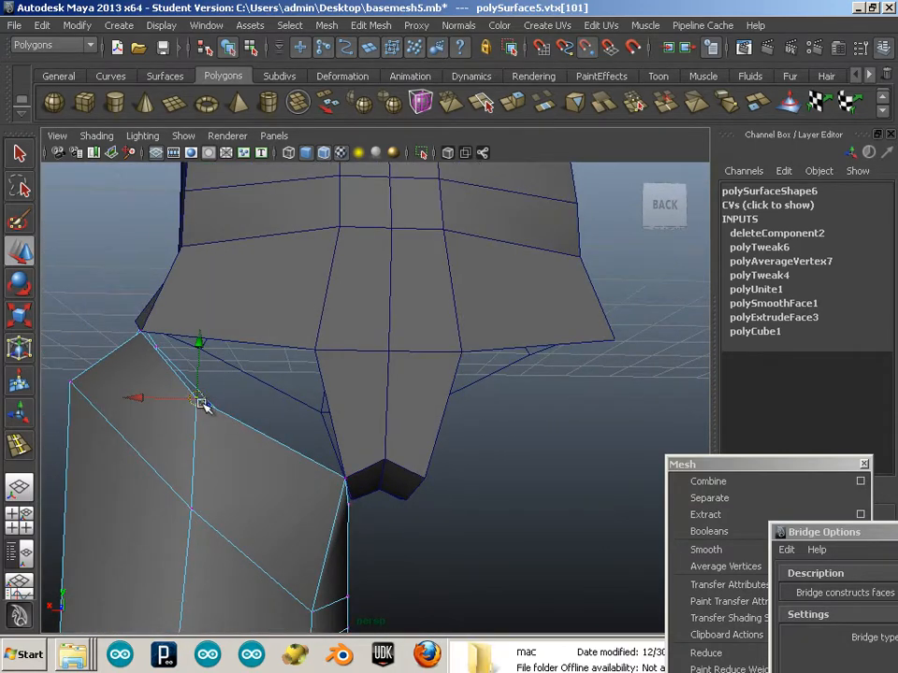
drag(201, 404, 248, 407)
click(271, 409)
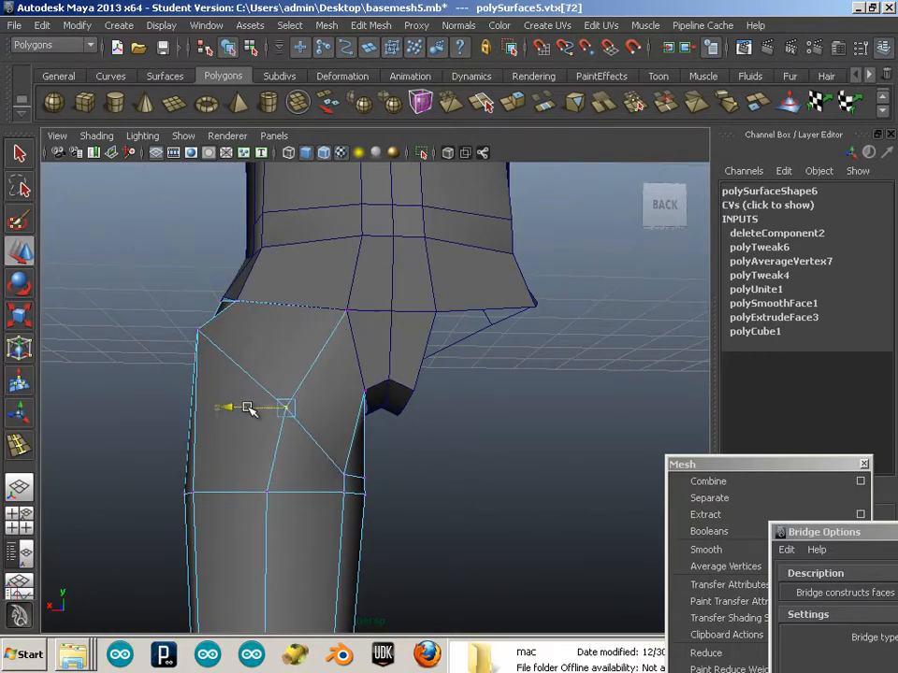
Step: Undo the moves of the leg's rear middle rim vertex and the vertex below it
alt+drag(307, 408, 321, 407)
alt+middle_drag(321, 407, 323, 446)
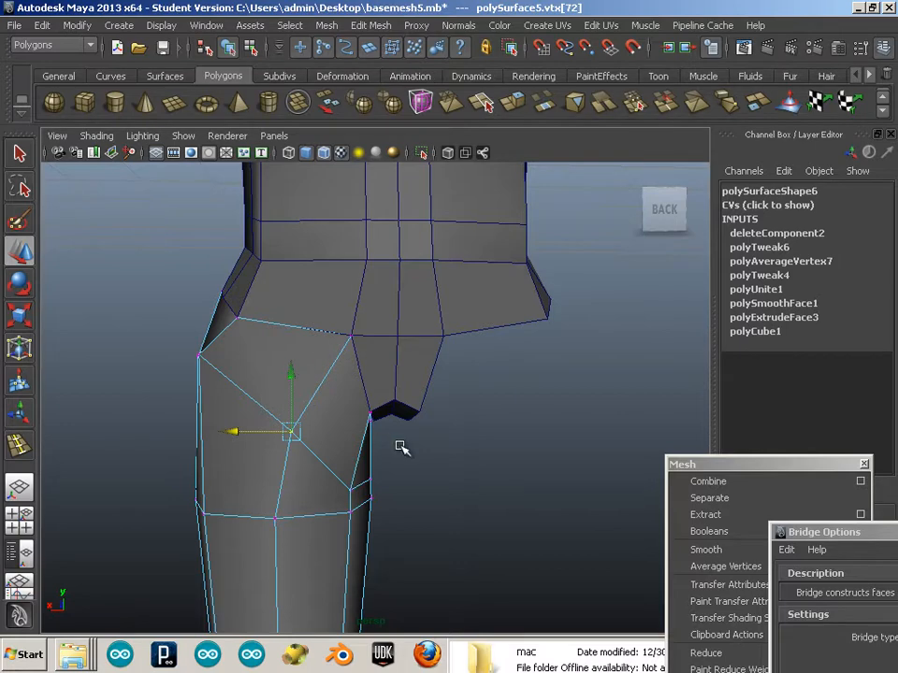
alt+drag(327, 443, 262, 449)
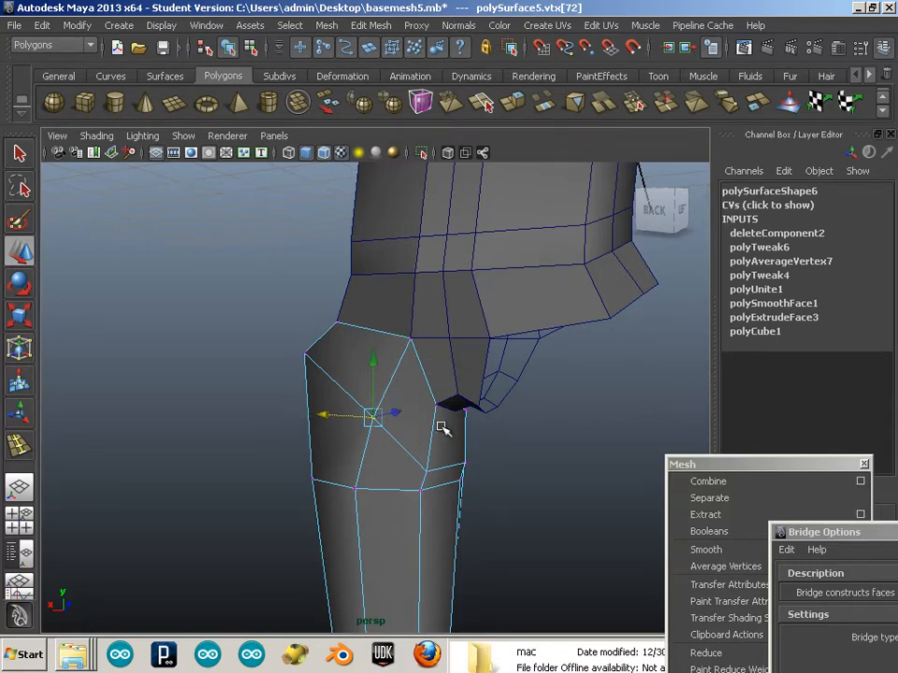
alt+drag(444, 428, 424, 433)
key(ctrl+z)
key(ctrl+z)
key(ctrl+z)
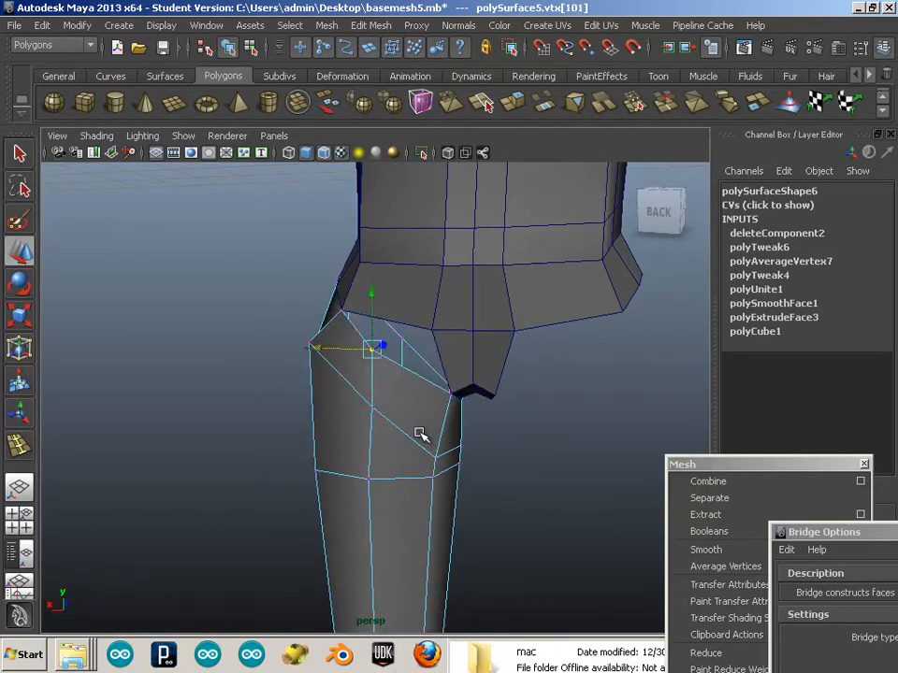
Step: Place the leg's rear middle rim vertex on the rear edge of the hip opening, between its two corners
alt+drag(366, 390, 366, 392)
alt+right_drag(367, 392, 558, 444)
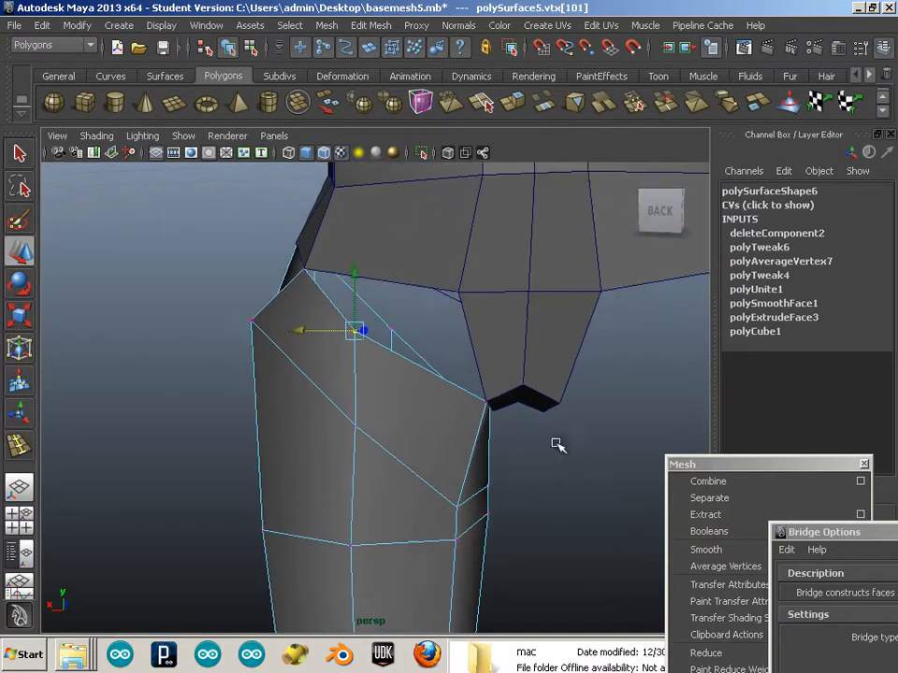
alt+middle_drag(413, 369, 421, 423)
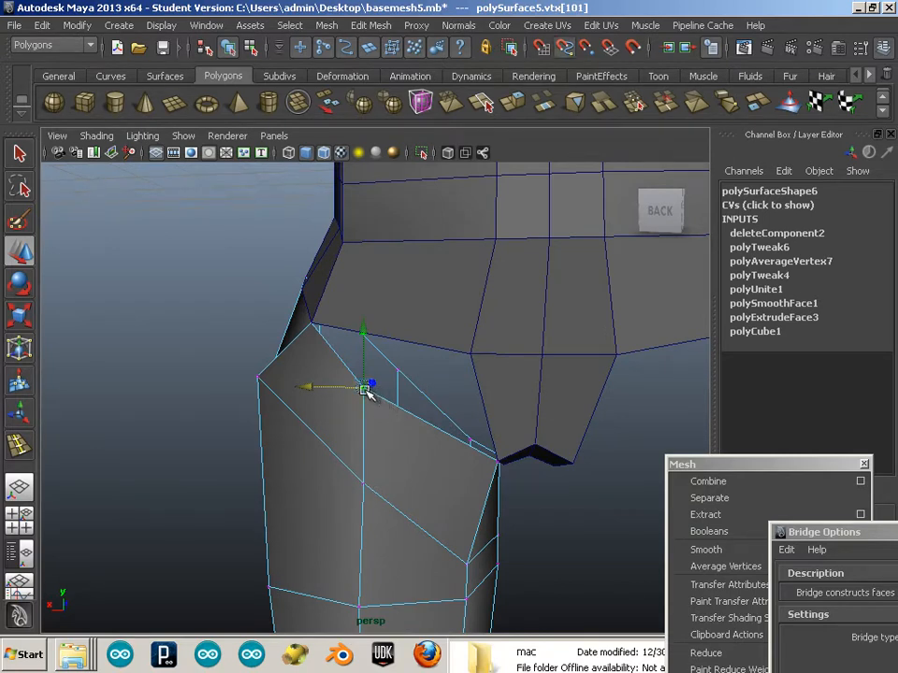
mouse_move(375, 391)
mouse_down()
mouse_move(403, 342)
mouse_move(419, 346)
mouse_move(395, 335)
mouse_move(409, 348)
mouse_move(392, 346)
mouse_move(407, 347)
mouse_move(400, 341)
mouse_move(424, 381)
mouse_move(373, 376)
mouse_up()
drag(632, 353, 612, 355)
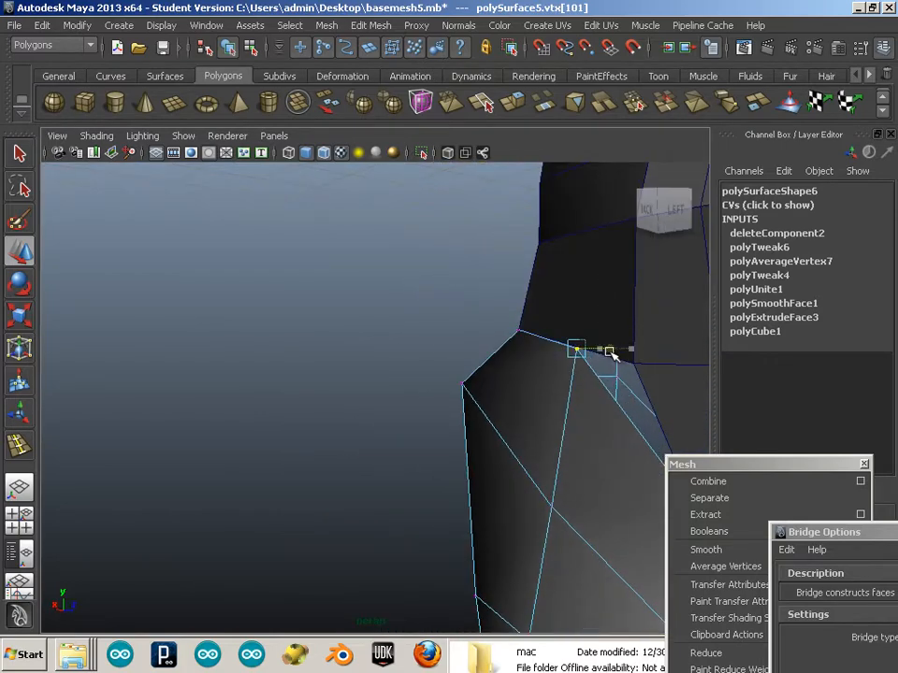
Step: Snap the leg's rear inner rim vertex onto the rear inner corner of the hip opening, above the crotch strip
click(425, 417)
alt+drag(425, 418, 373, 384)
click(370, 355)
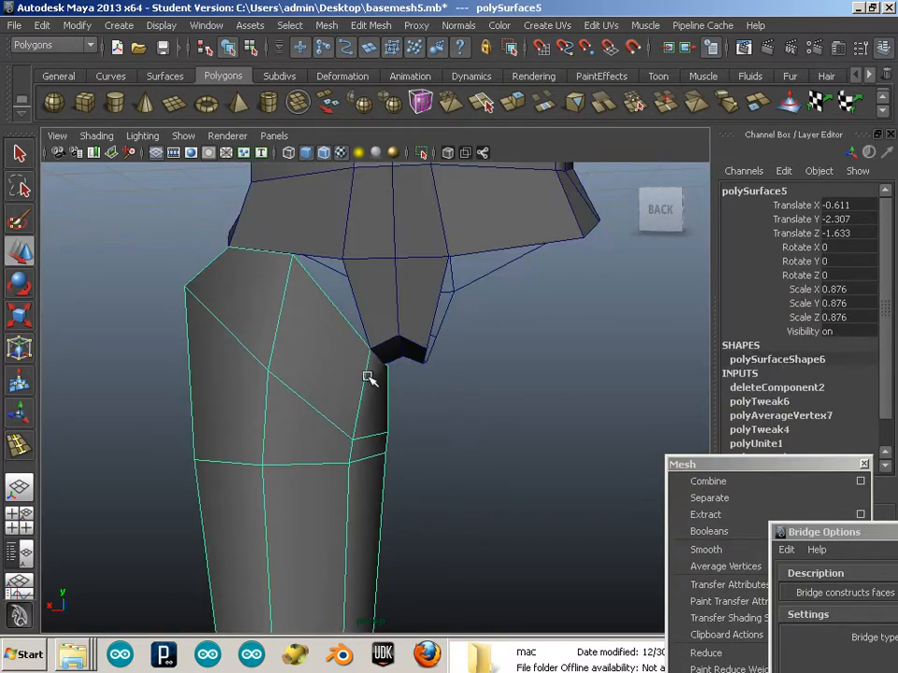
key(F9)
click(372, 351)
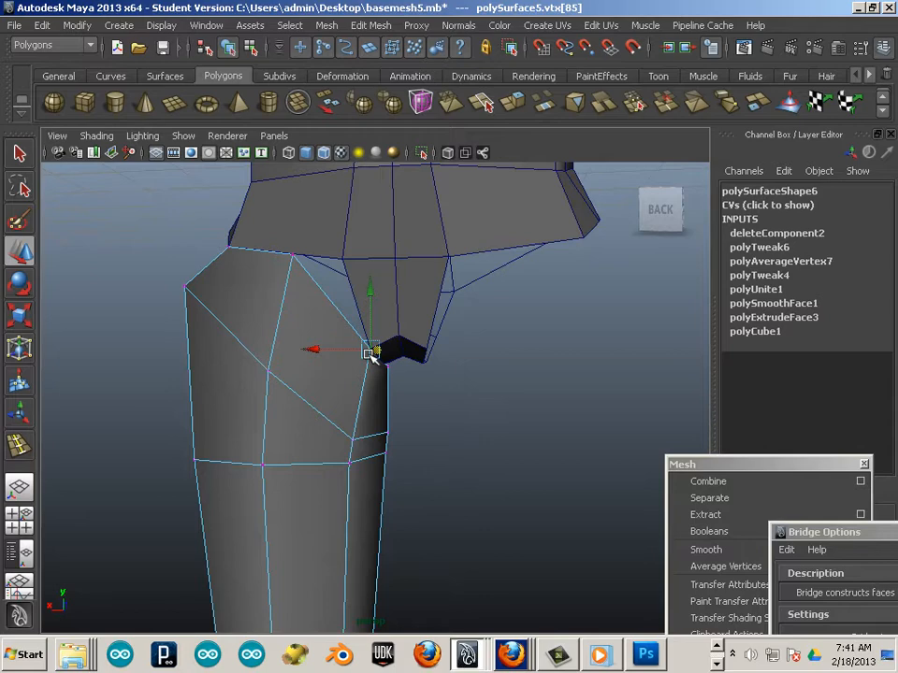
drag(371, 354, 347, 269)
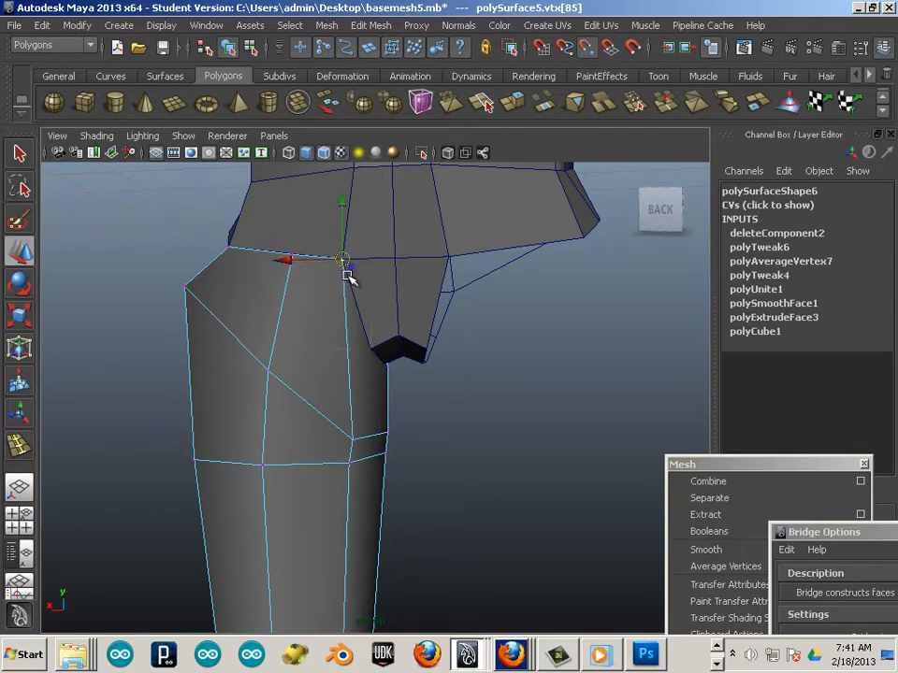
Step: Shift the leg vertex below the snapped rear inner corner slightly outward along X and raise it along Y
alt+drag(463, 411, 399, 412)
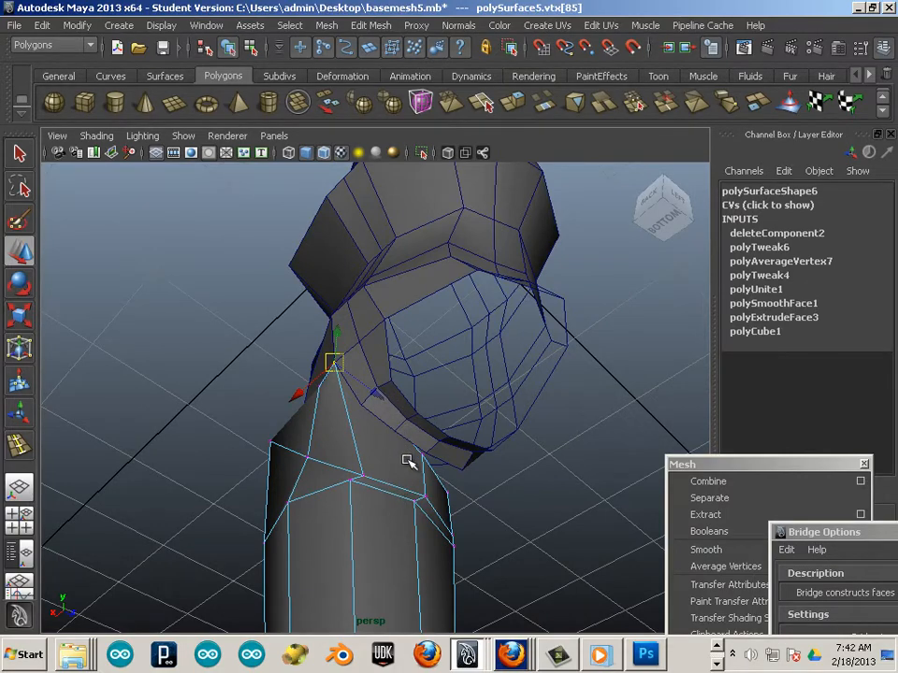
alt+drag(408, 460, 366, 452)
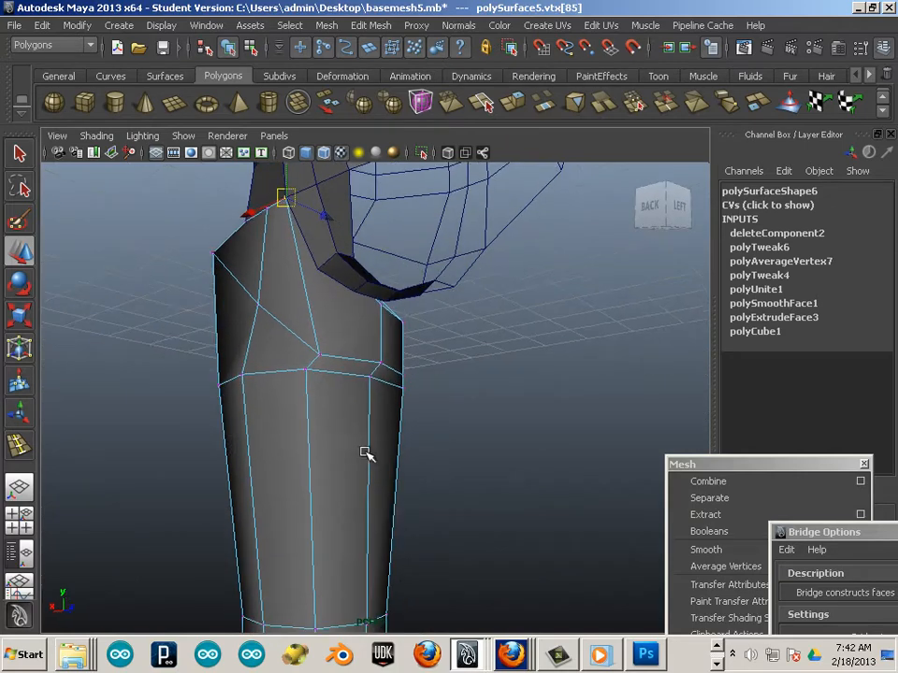
click(304, 369)
click(319, 354)
drag(280, 362, 266, 365)
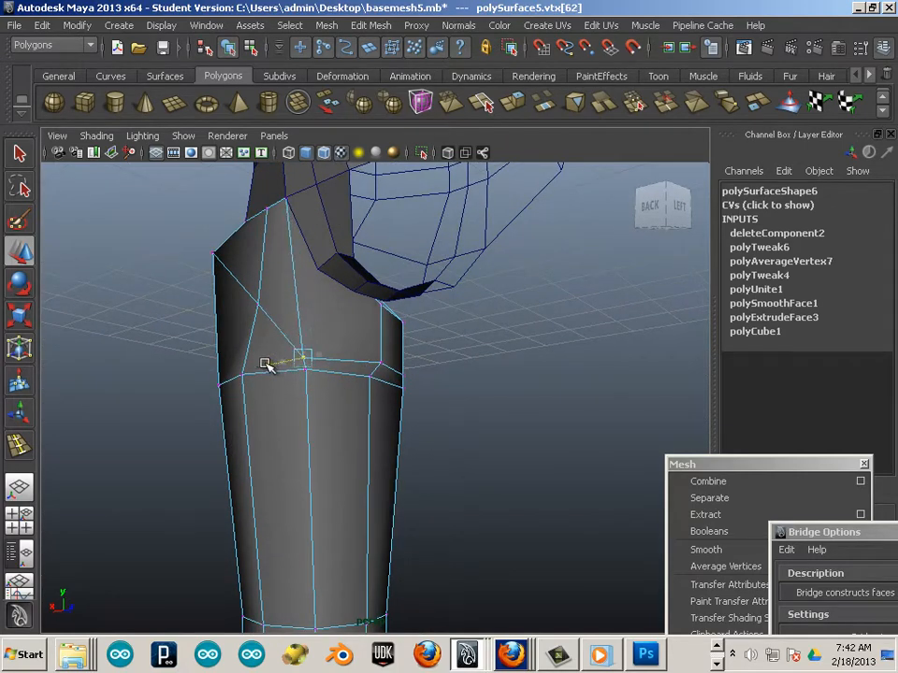
drag(304, 305, 305, 283)
Step: Move the leg vertex below the rear middle rim vertex backward along Z to round out the buttock
alt+drag(348, 341, 327, 325)
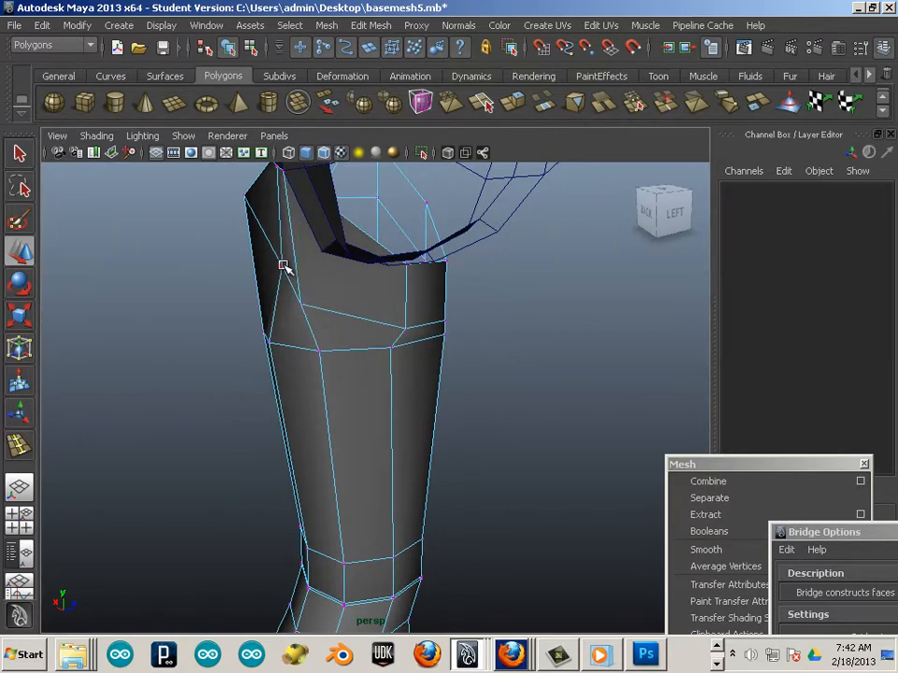
click(278, 265)
drag(325, 266, 299, 267)
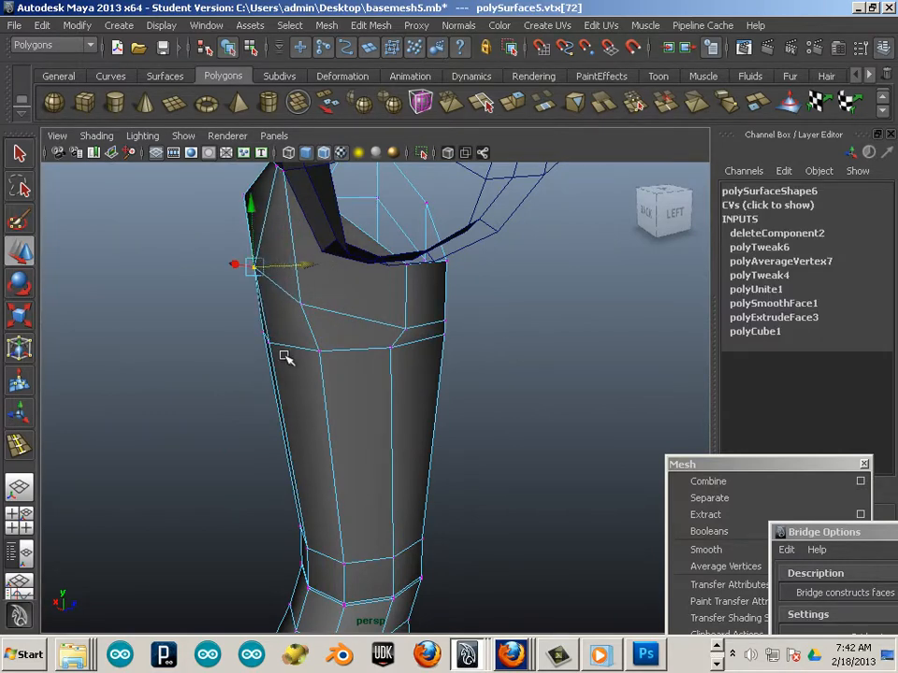
Step: Move the leg vertex below the rear inner corner inward along X, in line with the corner above it
alt+drag(283, 355, 305, 395)
alt+middle_drag(305, 395, 288, 430)
alt+drag(288, 431, 326, 400)
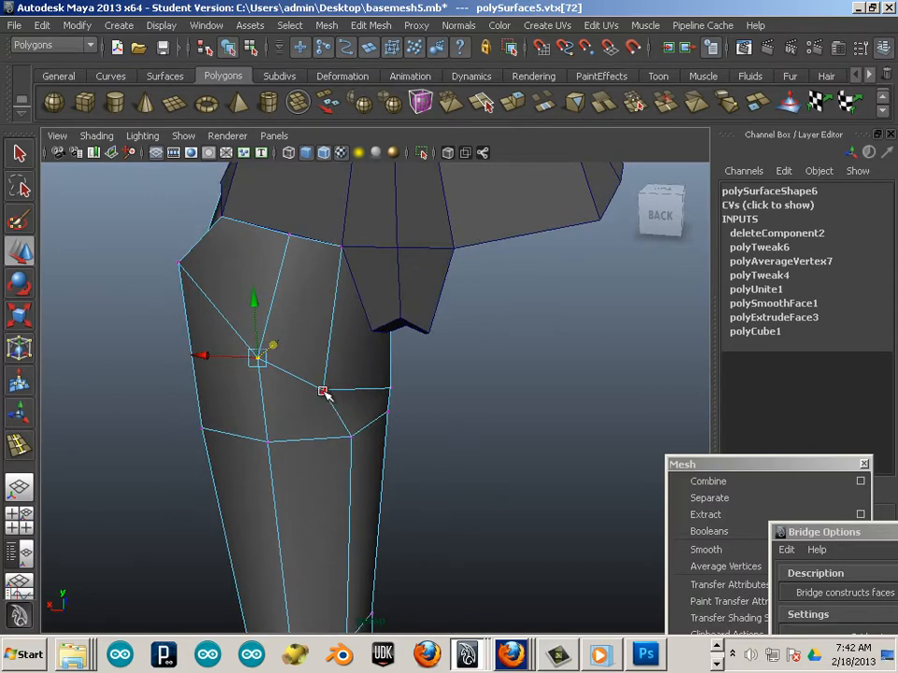
click(324, 392)
drag(270, 388, 299, 396)
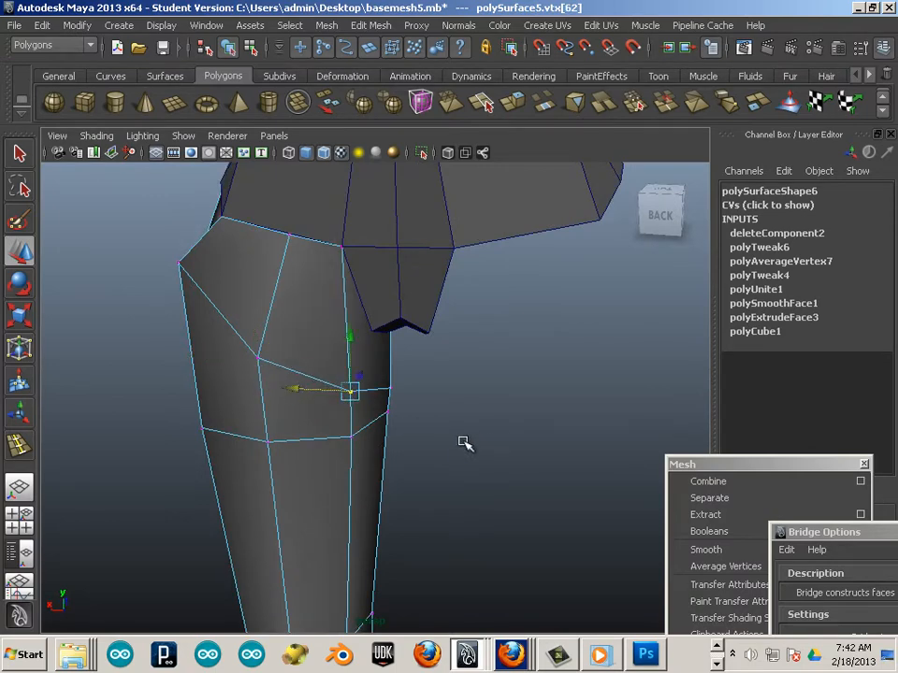
Step: Shift the rear inner vertex in the leg's next lower edge row backward along Z
alt+drag(465, 443, 354, 413)
click(339, 423)
click(330, 422)
alt+drag(274, 424, 387, 408)
alt+middle_drag(329, 341, 302, 331)
alt+right_drag(451, 489, 404, 480)
alt+middle_drag(403, 480, 378, 356)
alt+drag(345, 434, 328, 432)
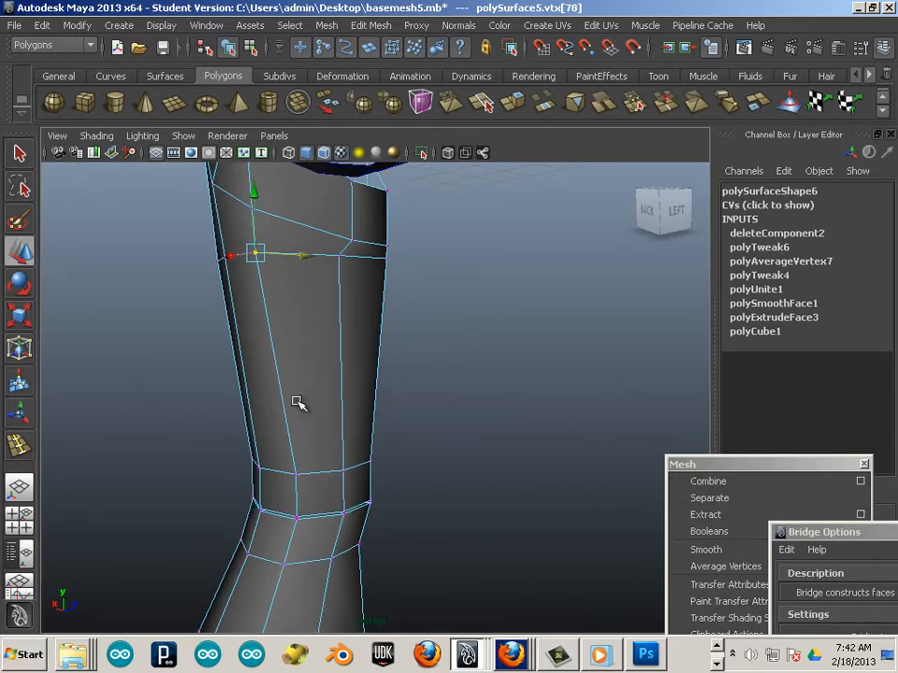
alt+drag(297, 413, 270, 410)
alt+right_drag(271, 409, 290, 347)
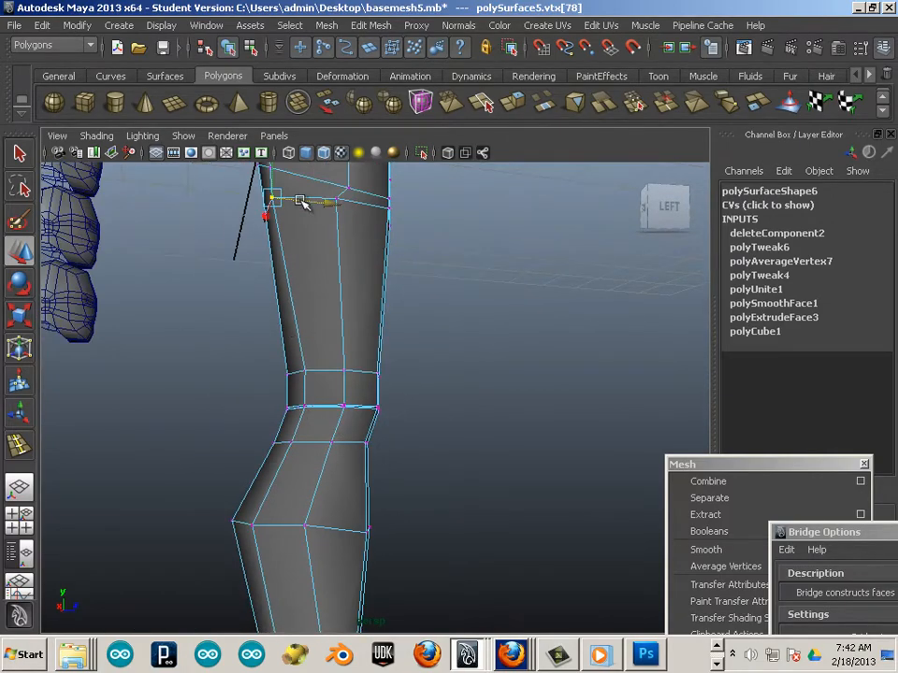
alt+drag(349, 392, 374, 460)
Step: Snap the leg's inner middle rim vertex onto the crotch strip's nearest edge vertex and shift the two leg vertices below it along Z
click(382, 299)
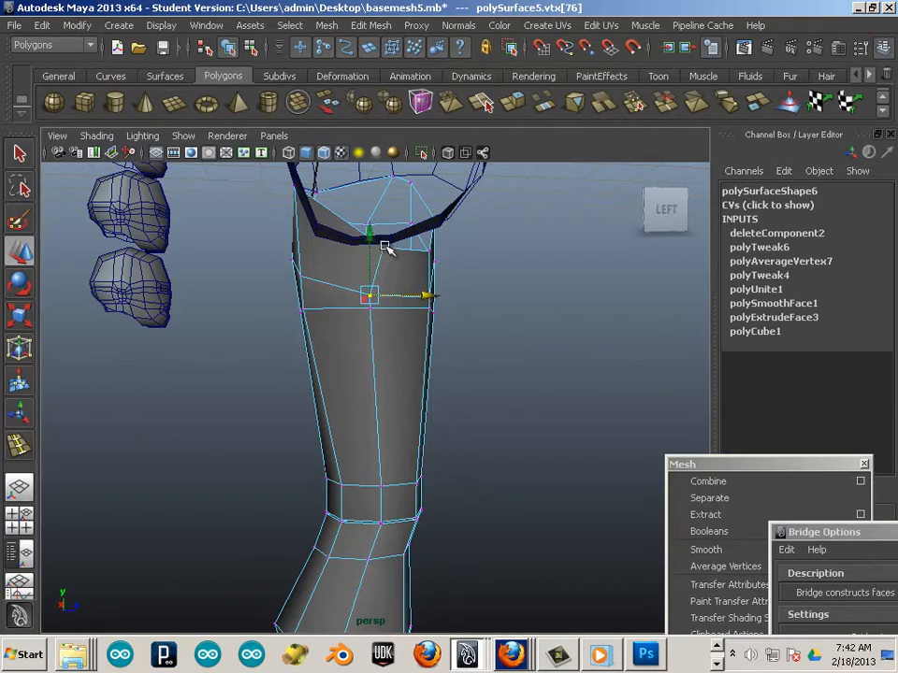
click(388, 250)
alt+drag(417, 263, 411, 327)
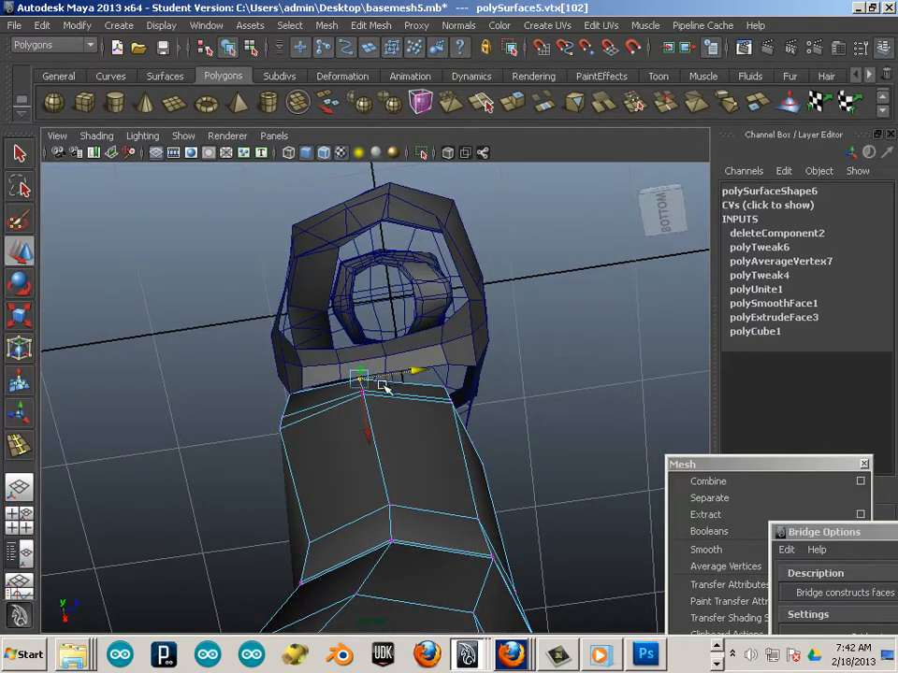
alt+drag(383, 386, 386, 414)
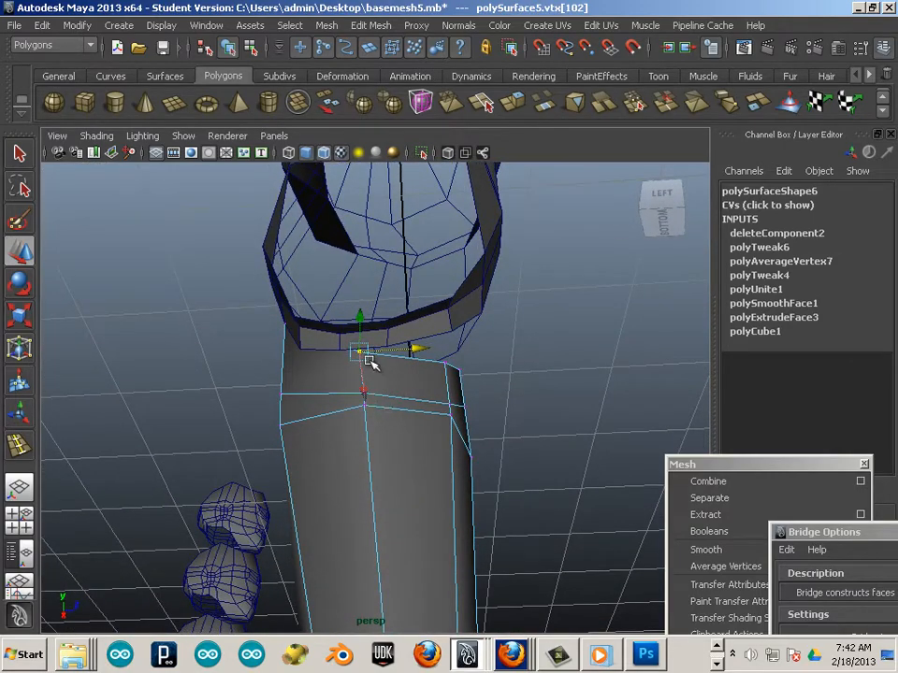
drag(363, 356, 391, 350)
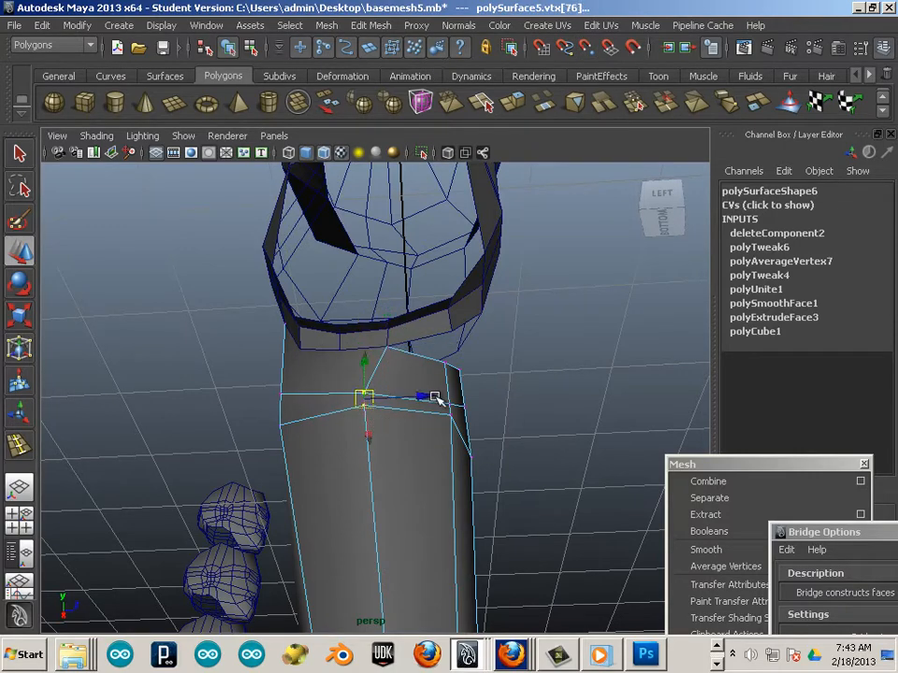
drag(435, 397, 415, 402)
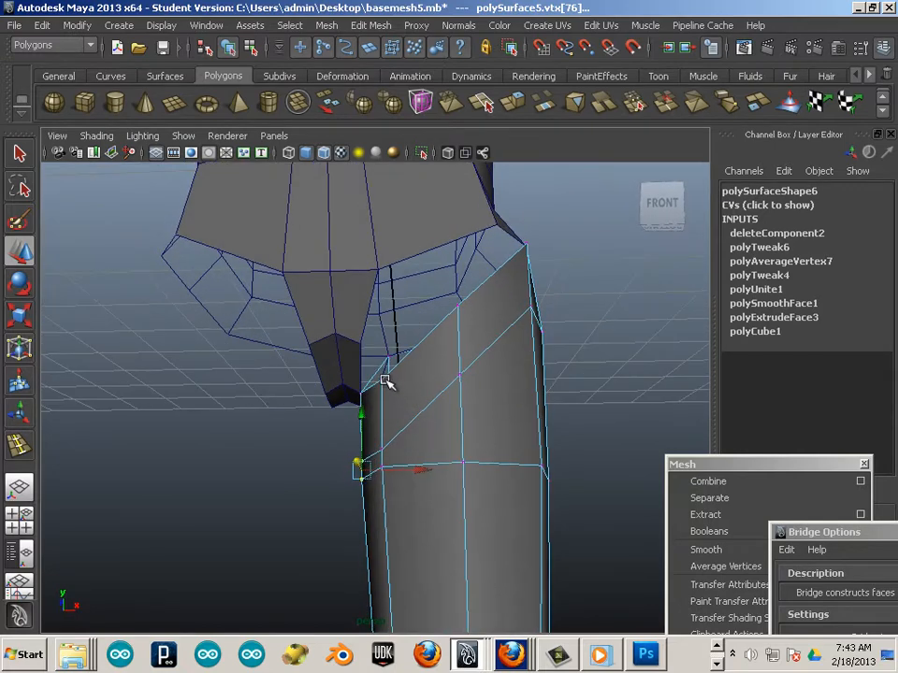
Step: Try to snap the leg's front middle rim vertex onto the torso's lower front corner beside the crotch strip
click(395, 402)
click(382, 380)
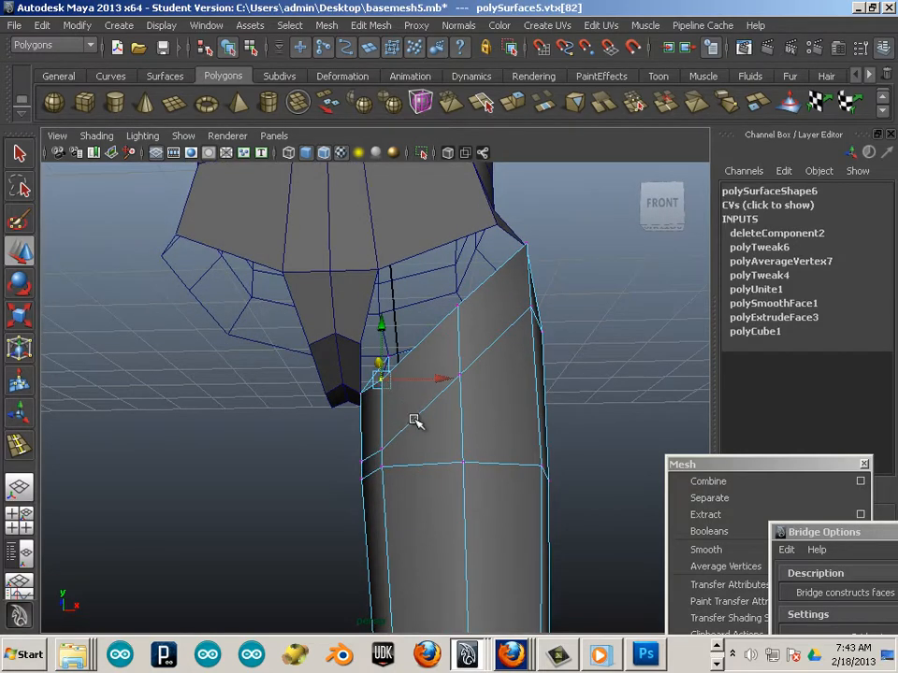
alt+drag(415, 421, 417, 425)
click(460, 323)
alt+drag(459, 361, 439, 403)
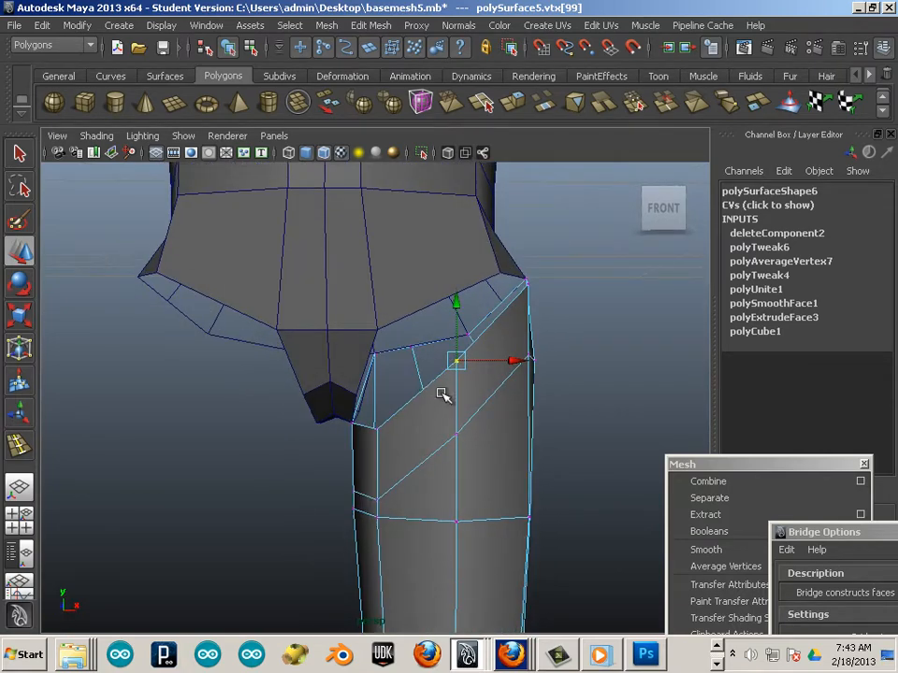
drag(447, 383, 381, 335)
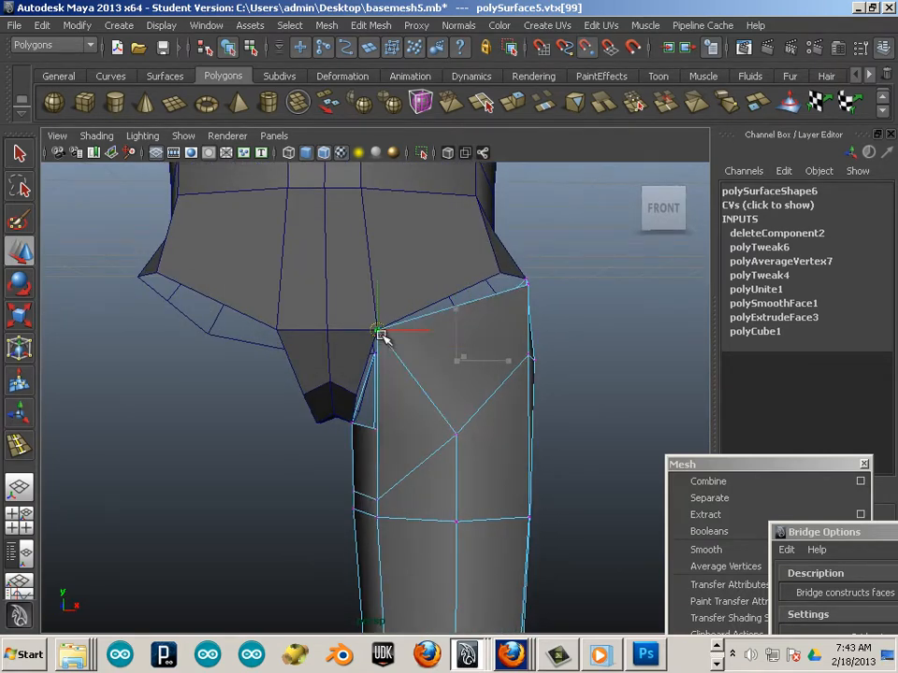
alt+drag(507, 401, 446, 422)
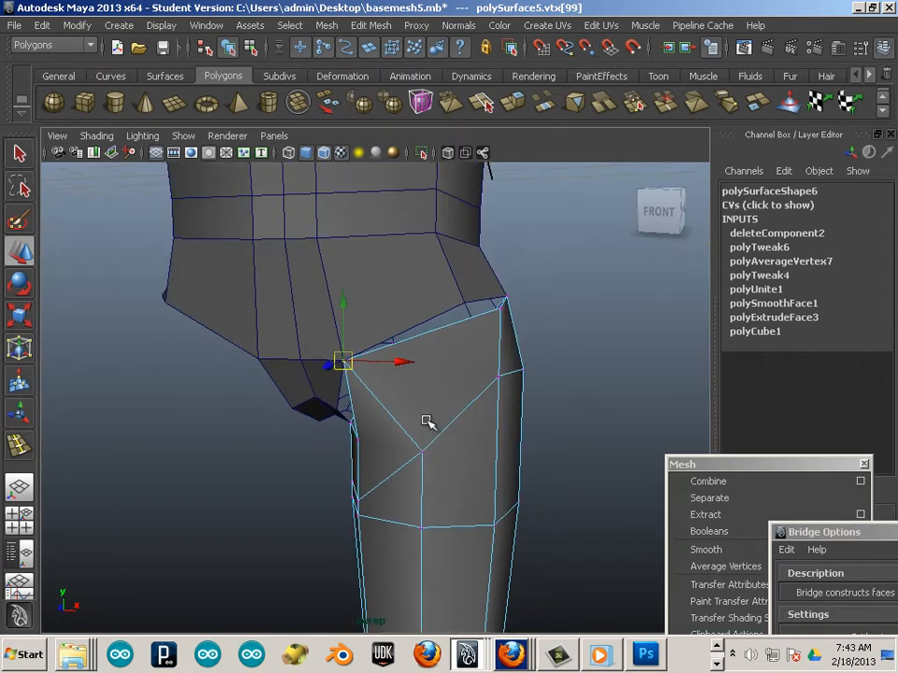
key(ctrl+z)
Step: Raise the leg's front middle rim vertex along Y and snap the front outer rim vertex onto the torso's front hip corner
drag(423, 328, 434, 262)
alt+drag(496, 358, 443, 366)
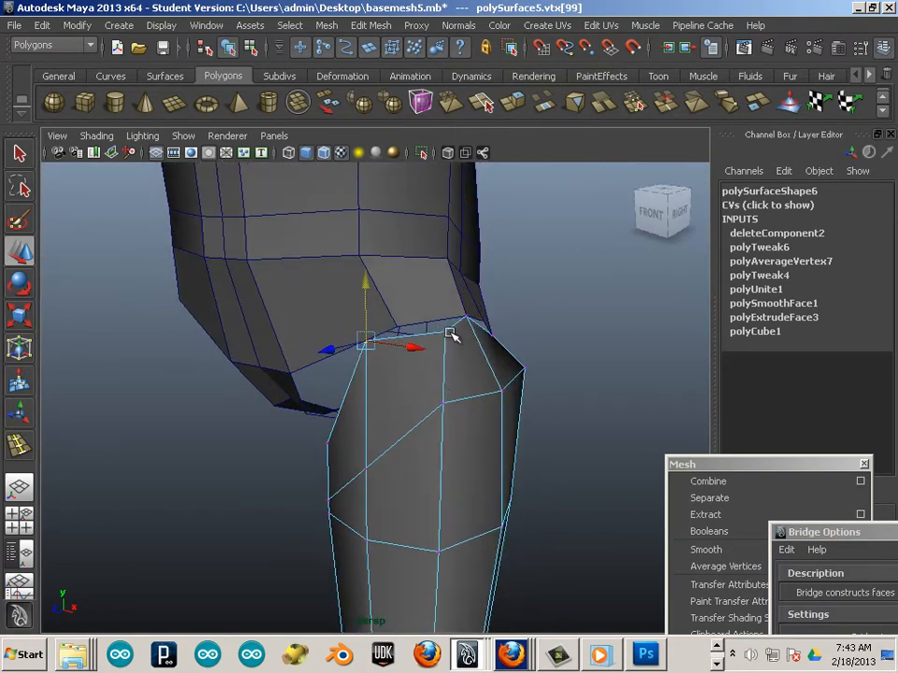
click(448, 333)
click(347, 356)
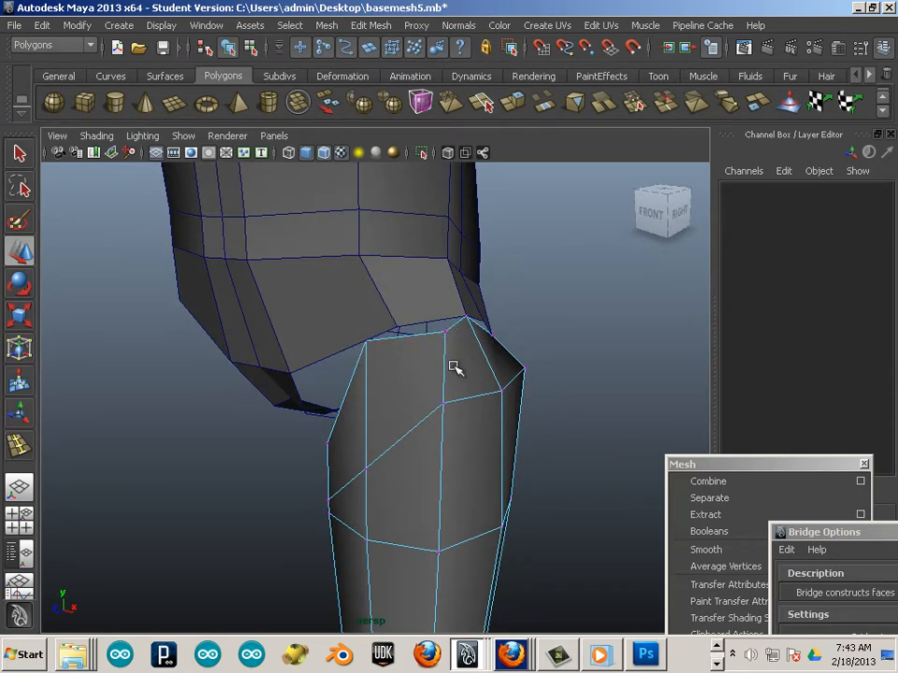
click(445, 331)
click(445, 335)
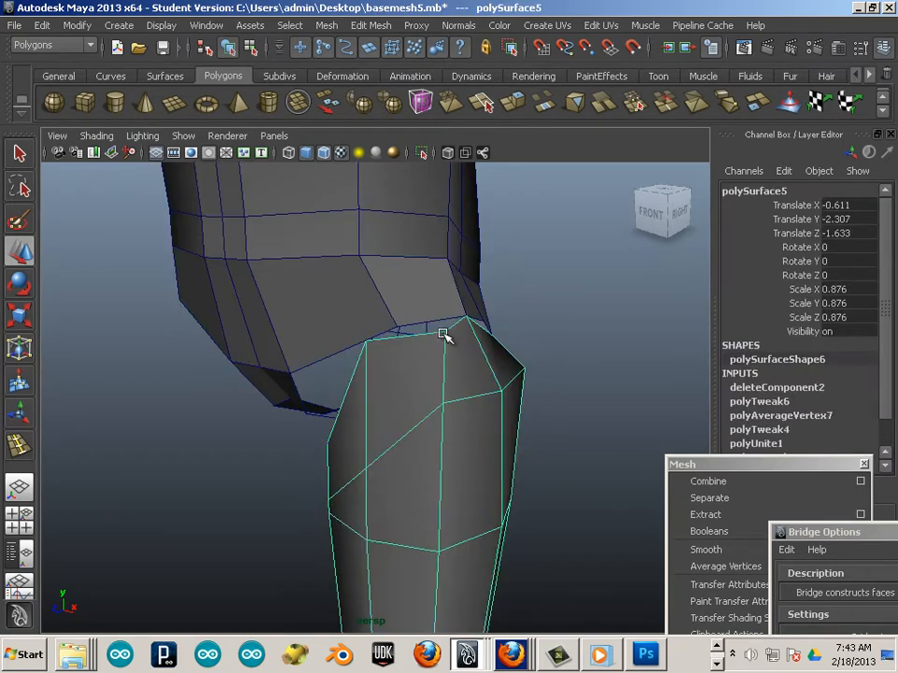
click(446, 332)
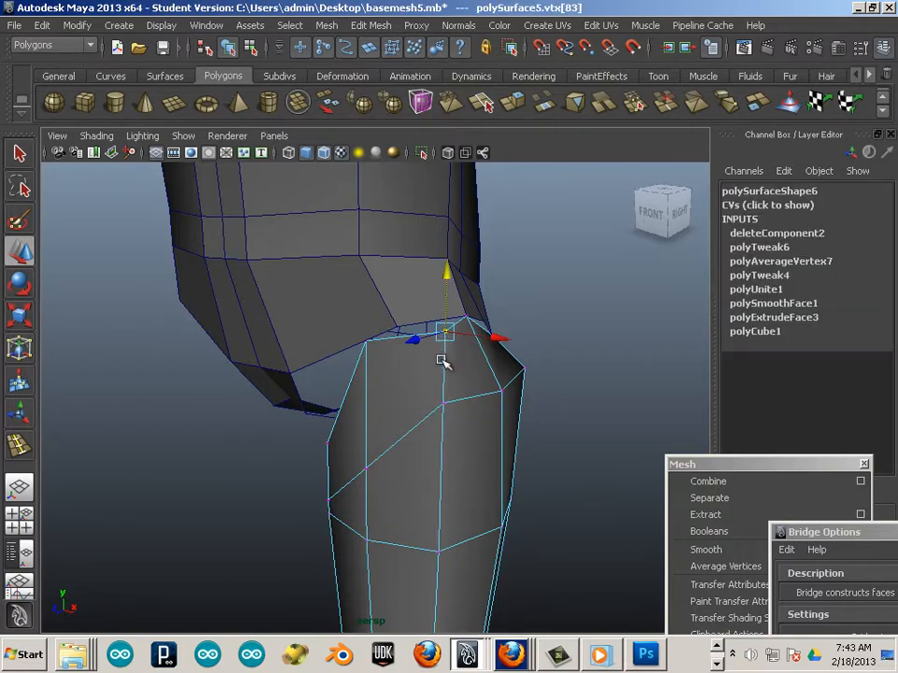
drag(446, 332, 397, 326)
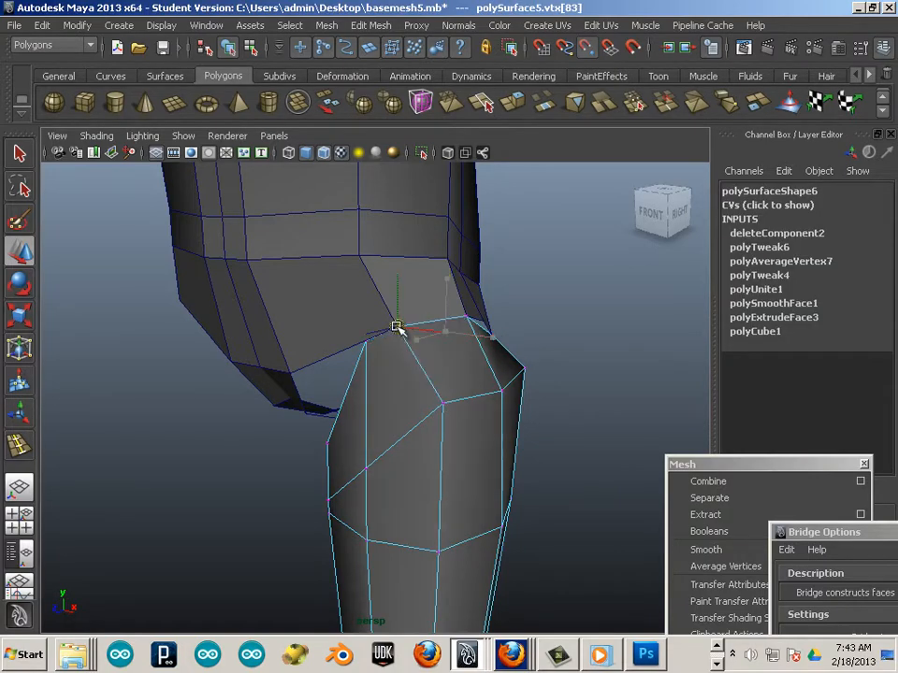
alt+drag(443, 414, 453, 309)
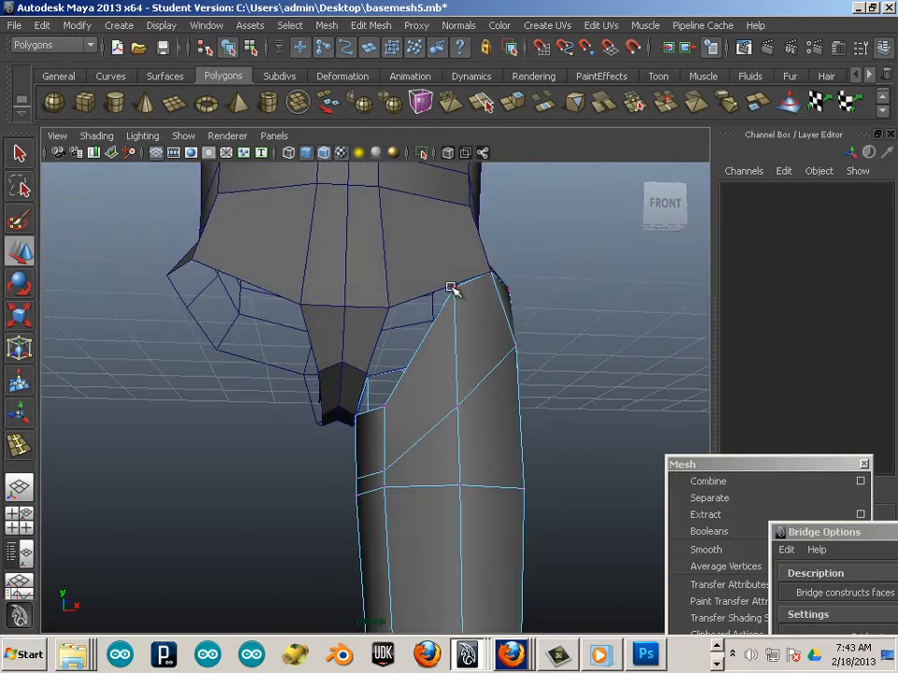
Step: Shift the leg's front middle rim vertex inward along X and adjust it along Z toward the torso's lower front edge
click(451, 287)
drag(512, 292, 497, 292)
drag(436, 241, 347, 427)
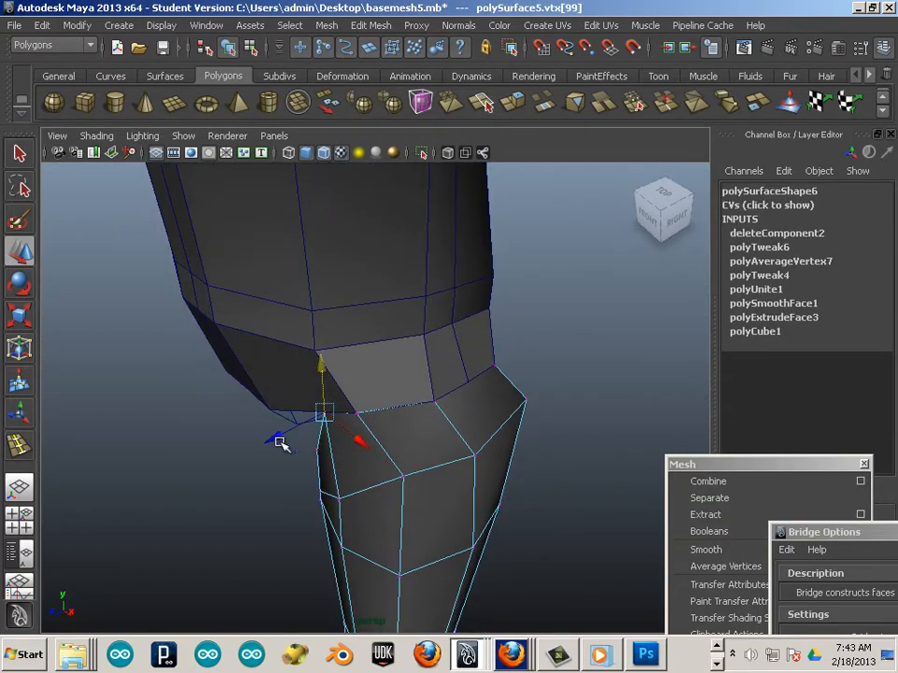
alt+drag(270, 437, 402, 441)
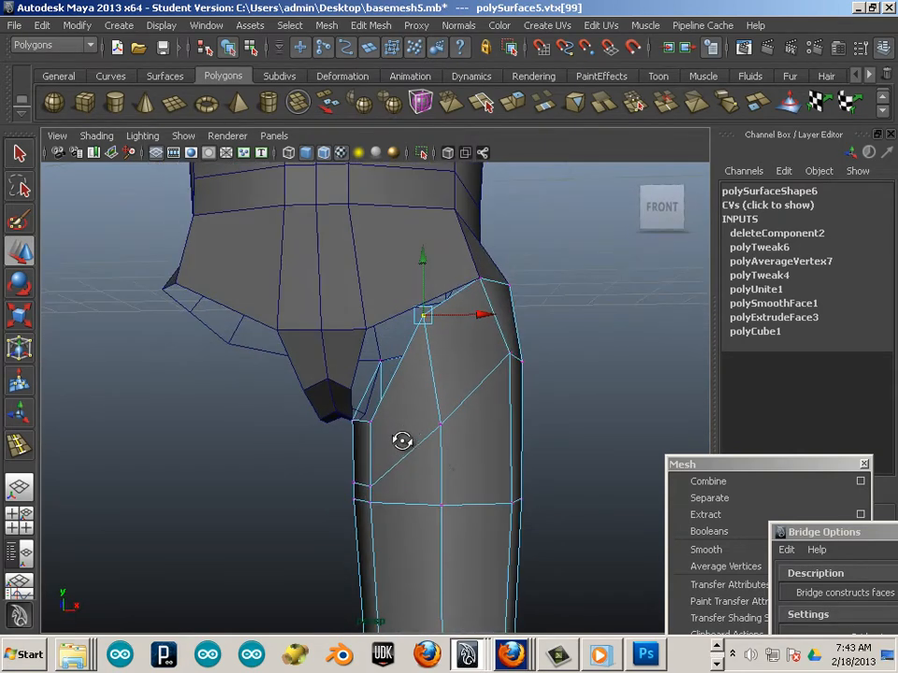
alt+right_drag(419, 451, 510, 475)
alt+drag(510, 475, 415, 456)
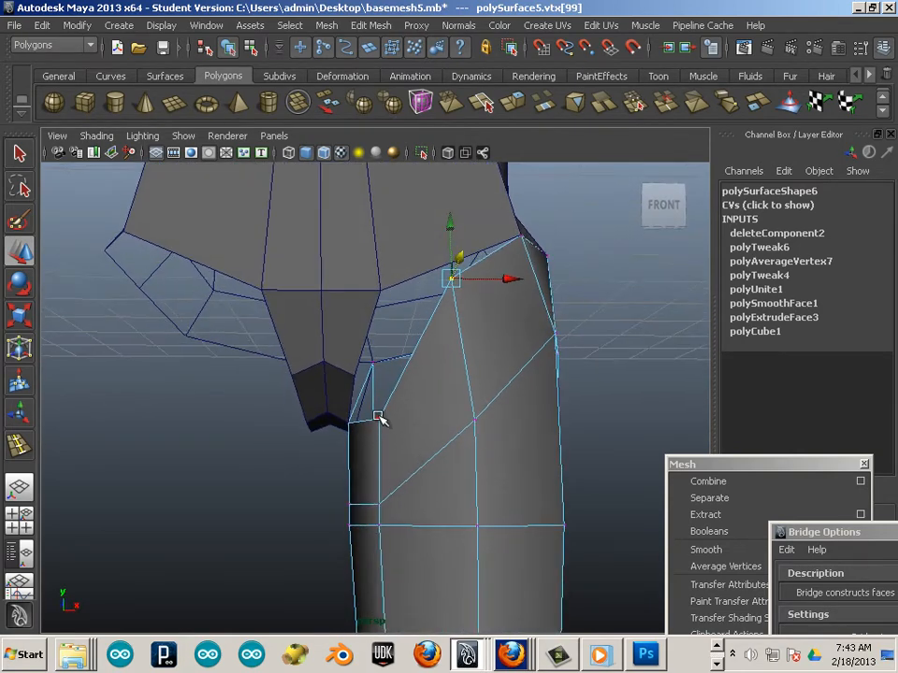
Step: Snap the leg's front inner rim vertex onto the torso corner at the top of the crotch strip
click(377, 416)
drag(384, 421, 387, 297)
alt+drag(395, 345, 379, 447)
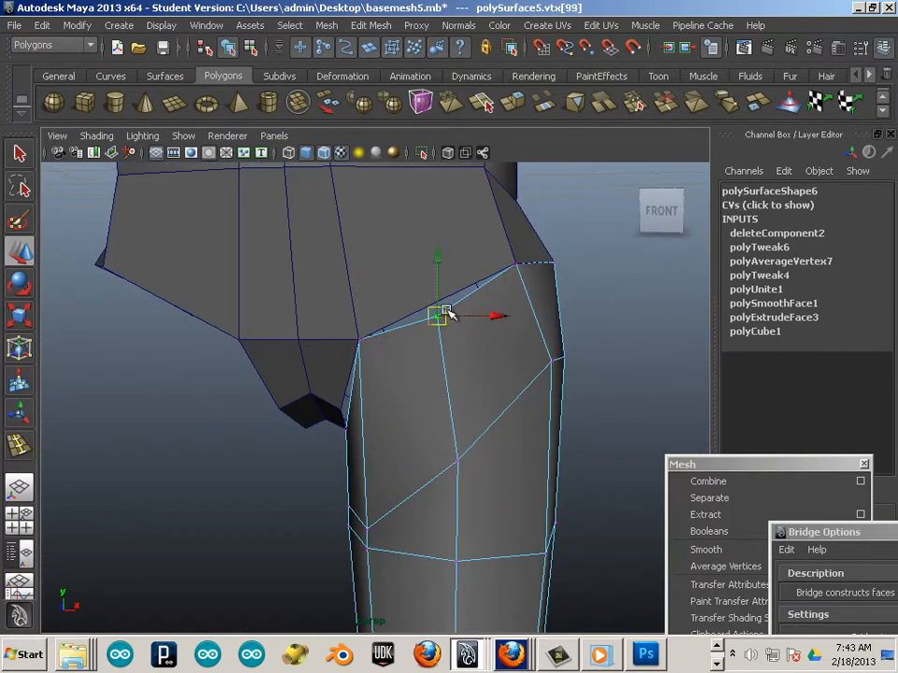
Step: Reselect the leg's front middle rim vertex and move it up along Y to meet the torso's lower front edge
right_drag(440, 274, 445, 256)
click(436, 325)
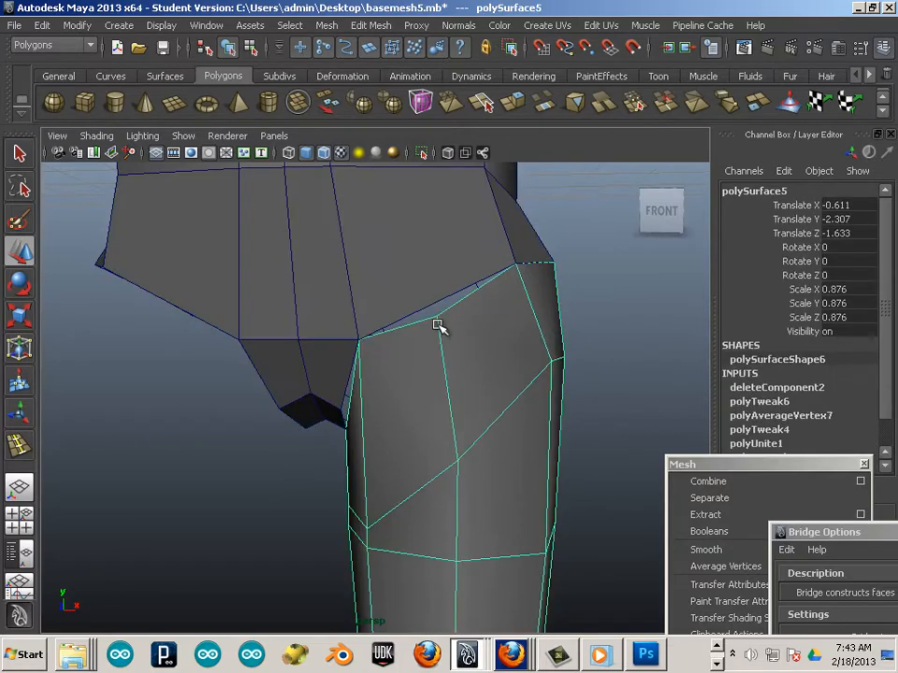
mouse_move(409, 307)
right_down()
mouse_move(391, 321)
mouse_move(401, 317)
right_up()
click(437, 317)
click(438, 319)
click(438, 316)
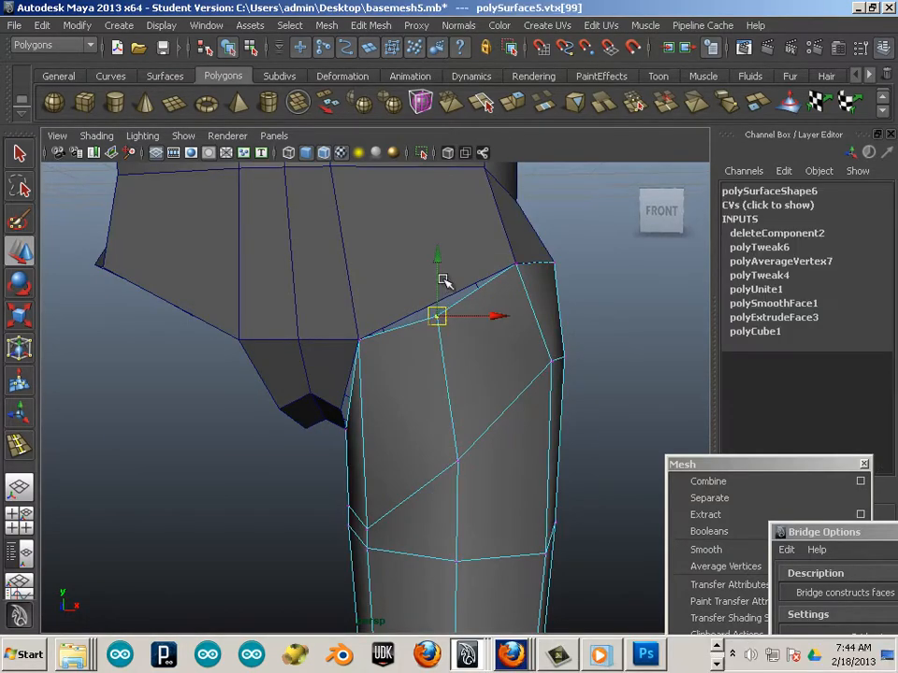
alt+drag(440, 257, 428, 451)
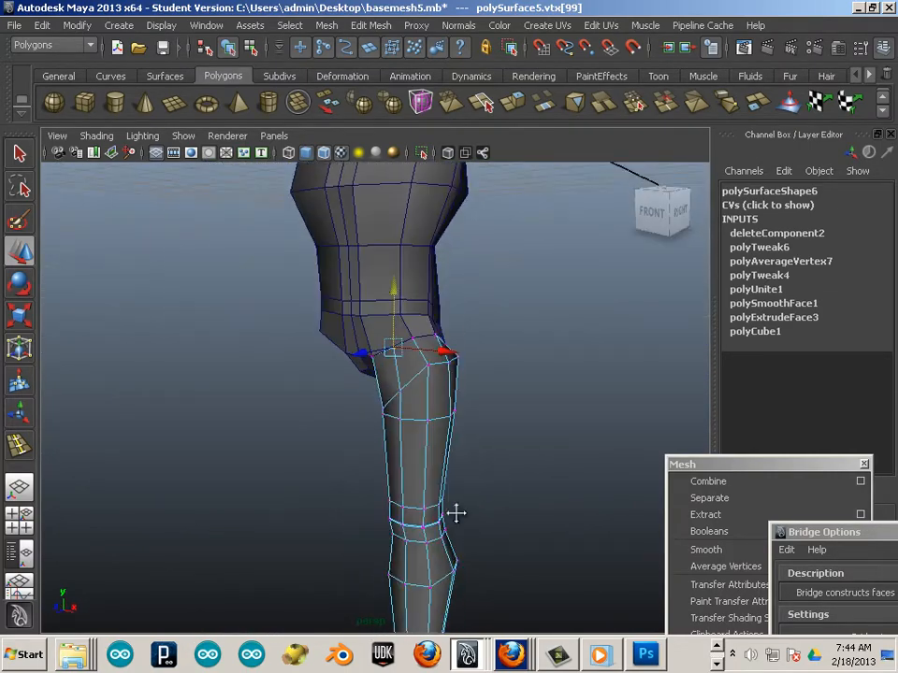
Step: In the side view, delete the interior faces between the doubled edge loops at the knee, keeping the outer faces
alt+middle_drag(455, 515, 419, 366)
alt+drag(411, 412, 404, 436)
alt+right_drag(421, 440, 558, 465)
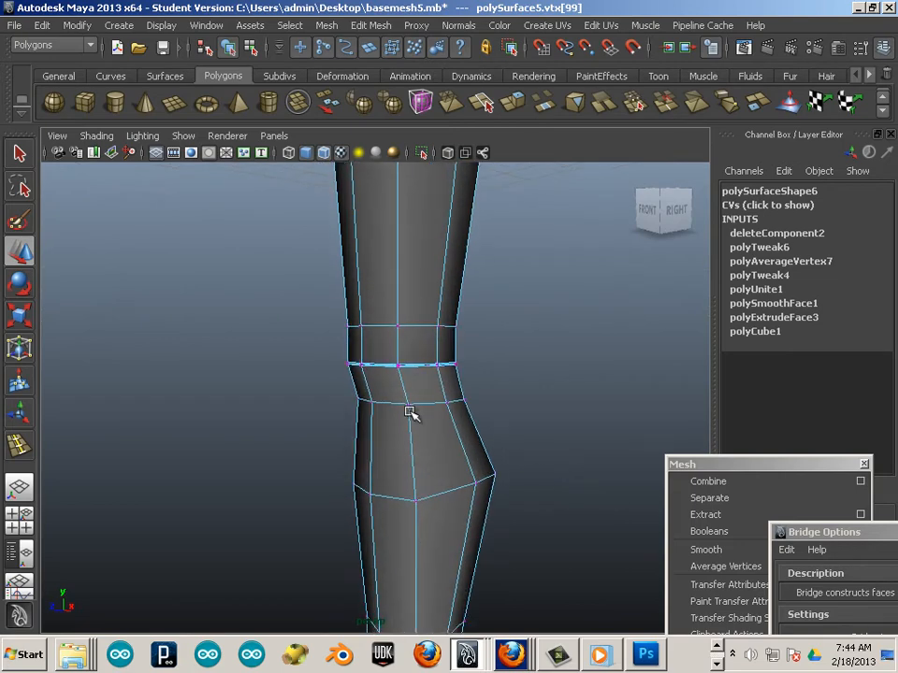
key(space)
key(space)
alt+middle_drag(412, 526, 435, 337)
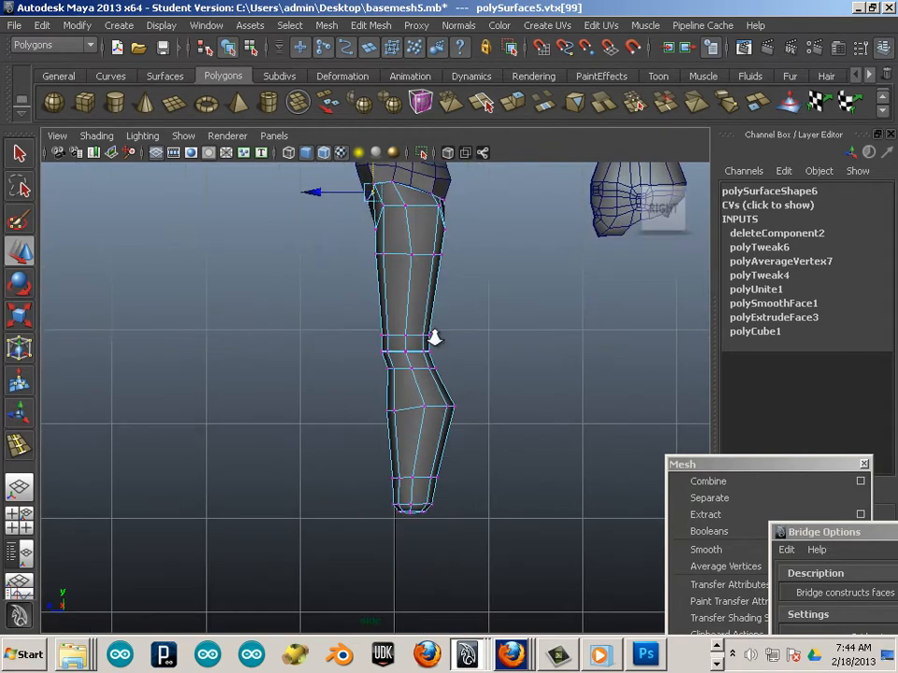
alt+right_drag(435, 337, 655, 388)
alt+middle_drag(384, 328, 355, 406)
alt+right_drag(355, 406, 629, 485)
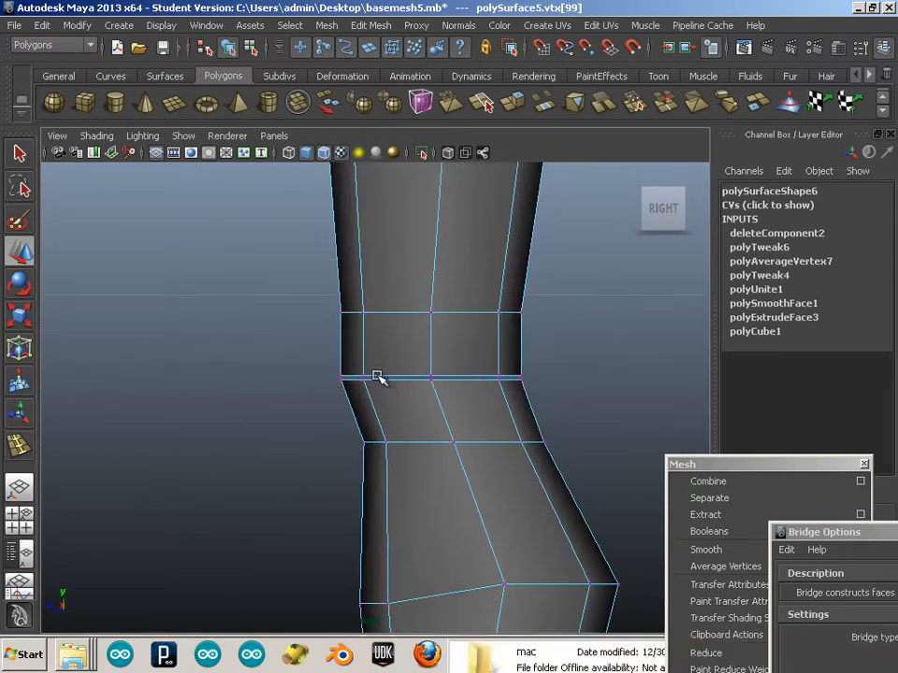
drag(325, 371, 587, 398)
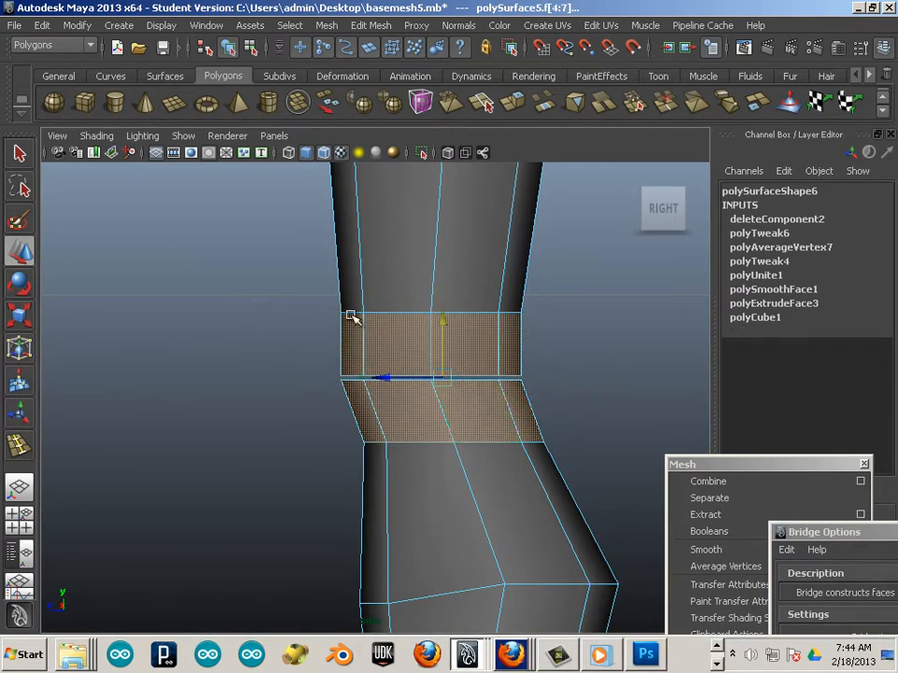
ctrl+drag(346, 311, 543, 346)
ctrl+drag(281, 410, 580, 433)
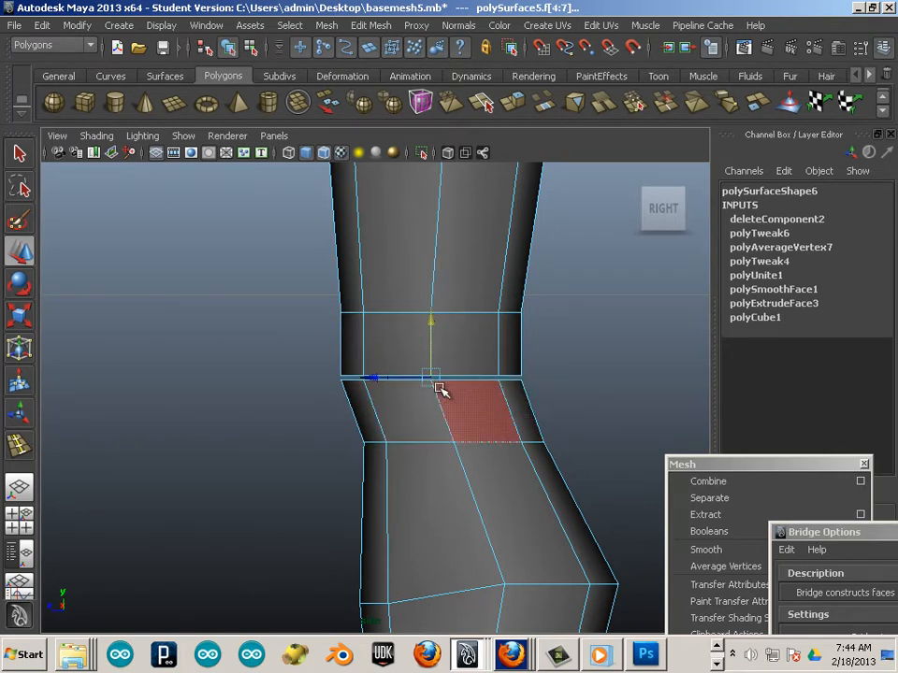
key(Delete)
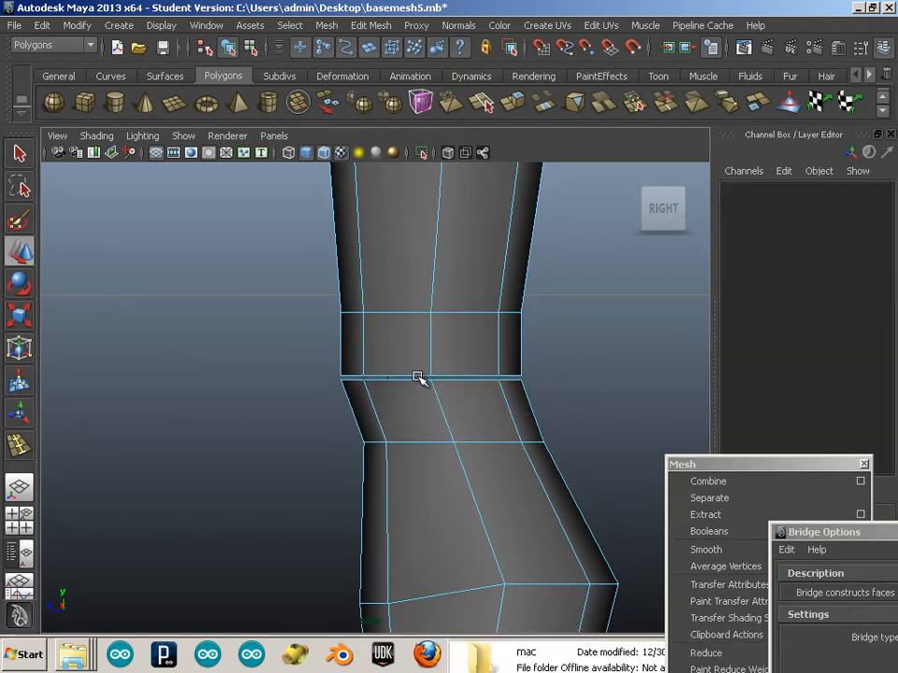
Step: Select all vertices of the doubled knee edge loops and try to merge them with the current merge settings
key(F9)
drag(293, 372, 547, 385)
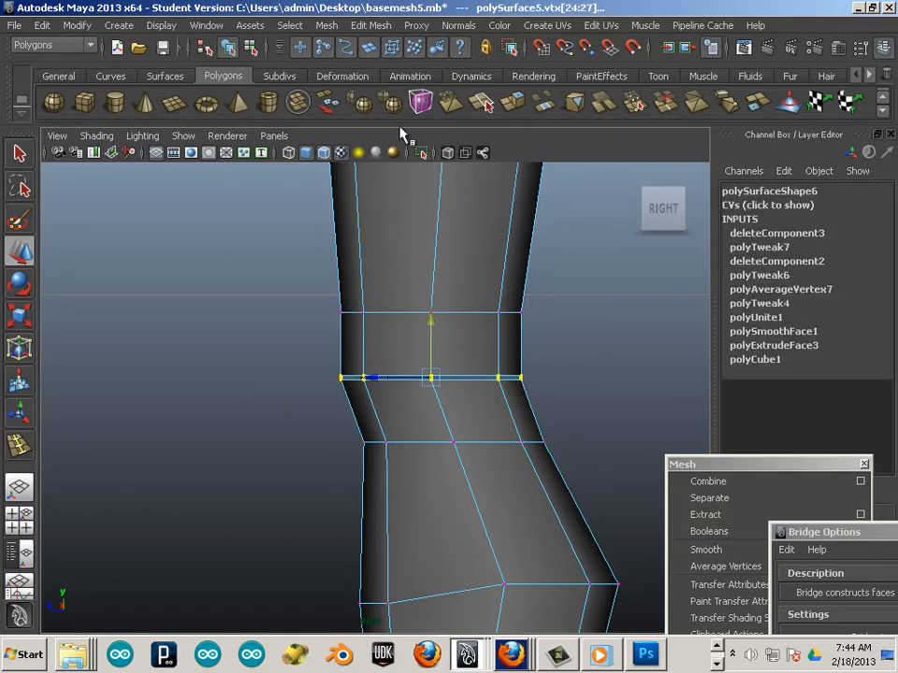
click(458, 26)
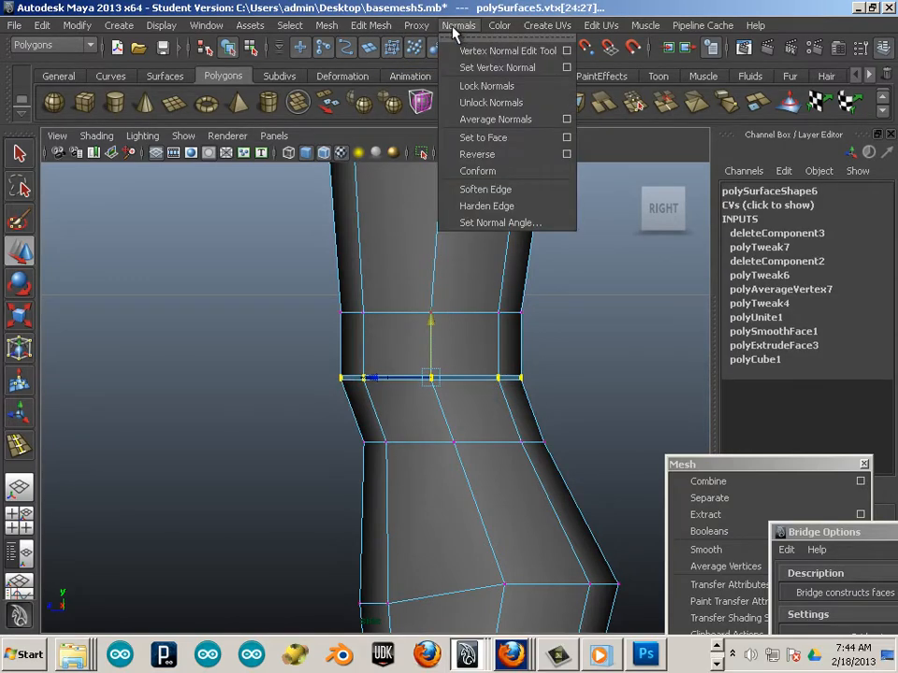
mouse_move(371, 25)
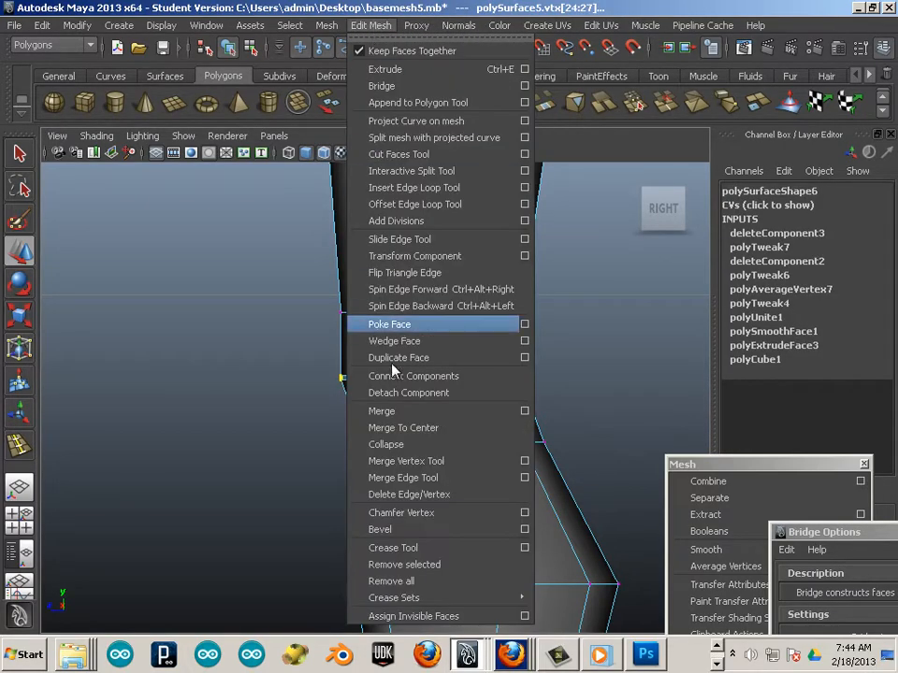
click(493, 413)
scroll(482, 408, up, 1)
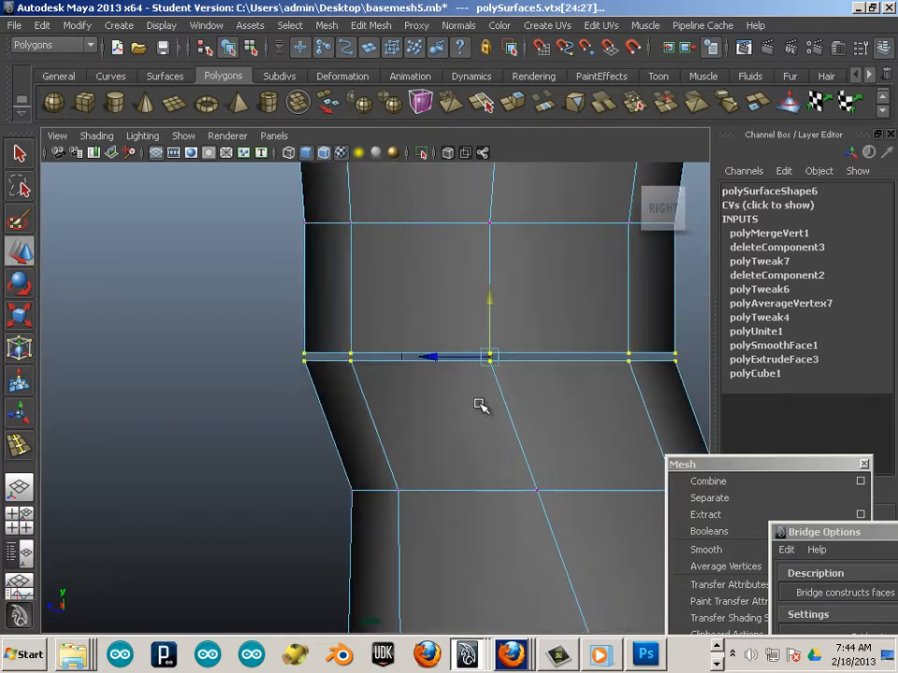
scroll(511, 393, up, 2)
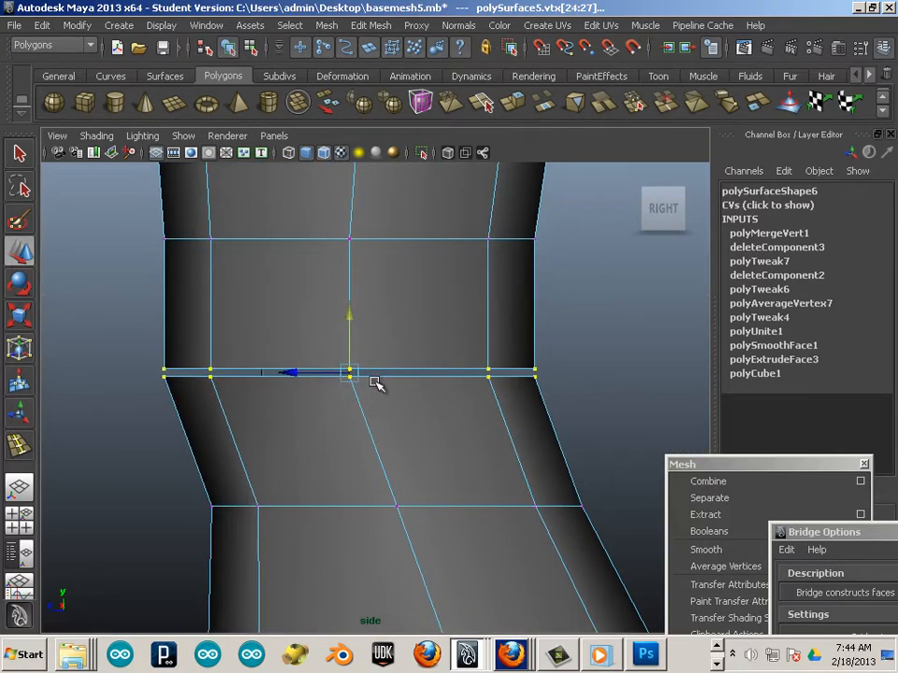
click(460, 26)
mouse_move(370, 25)
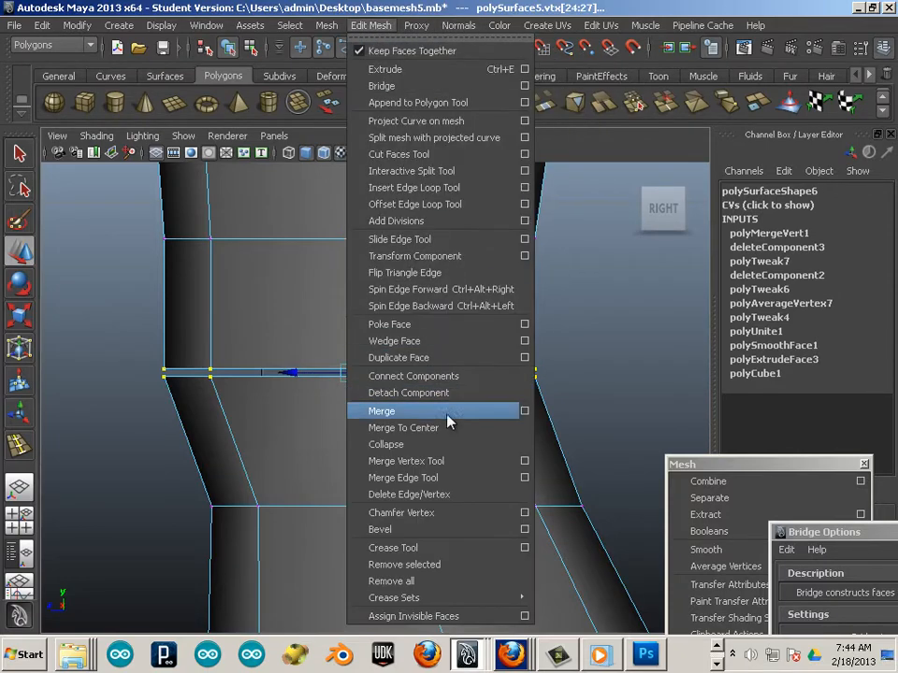
click(514, 411)
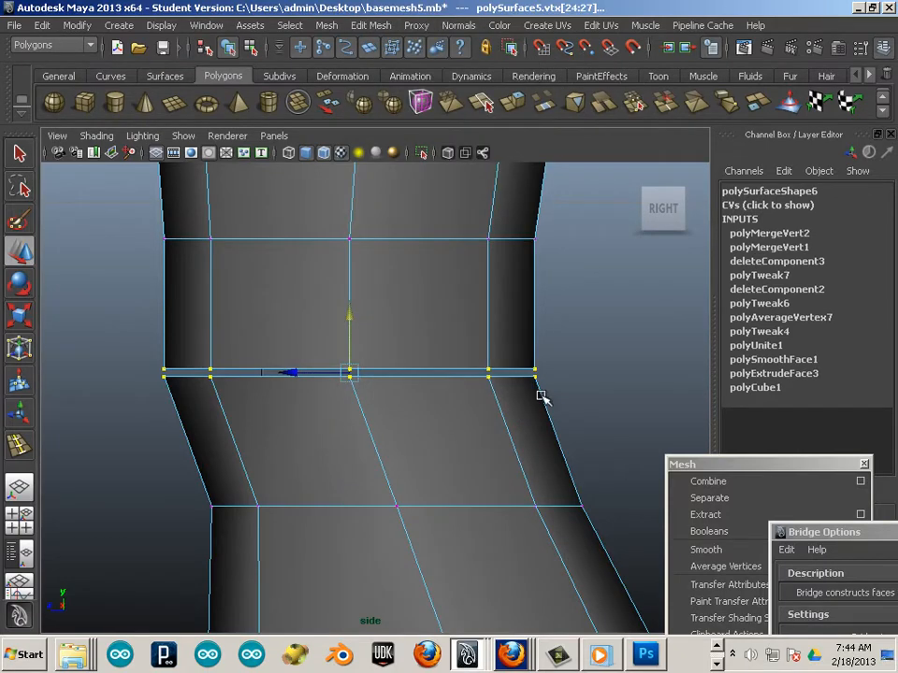
Step: Close the Bridge Options window and the floating Mesh menu
drag(780, 537, 308, 277)
click(770, 273)
drag(739, 465, 605, 393)
click(731, 391)
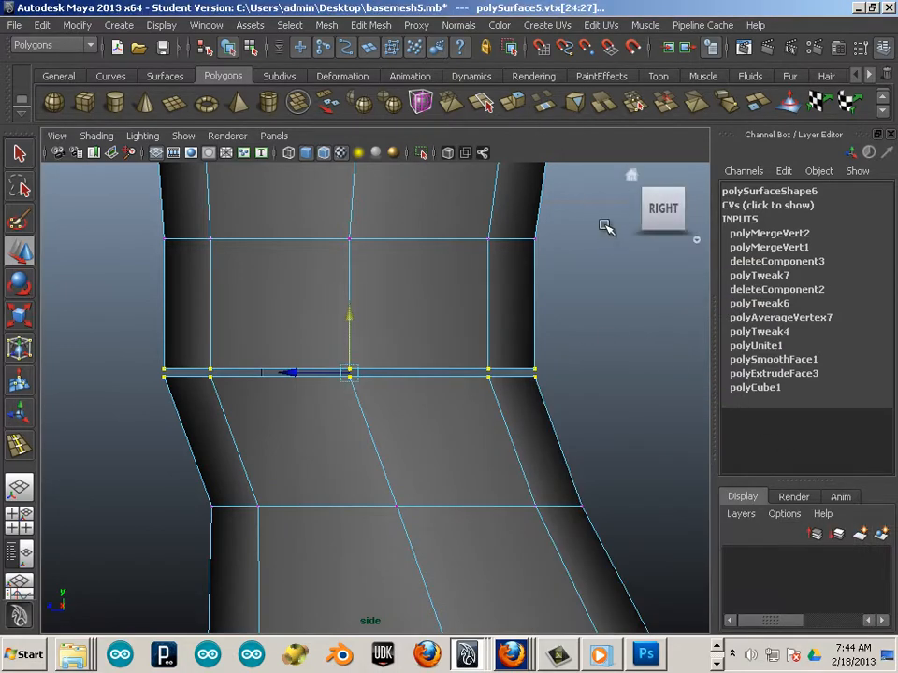
Step: Merge the selected knee loop vertices with a threshold of 0.2069
click(374, 26)
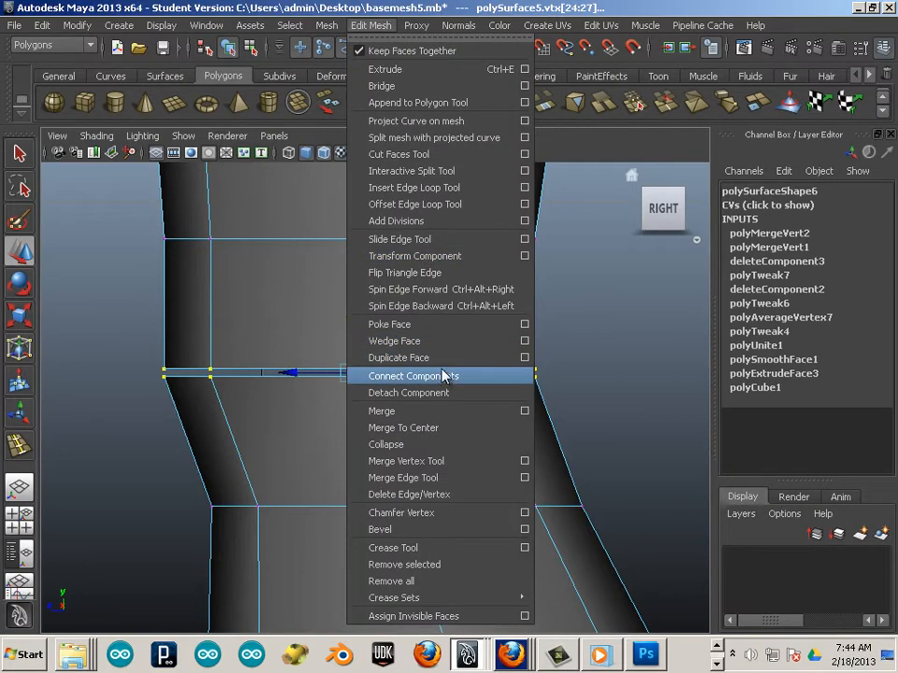
click(523, 413)
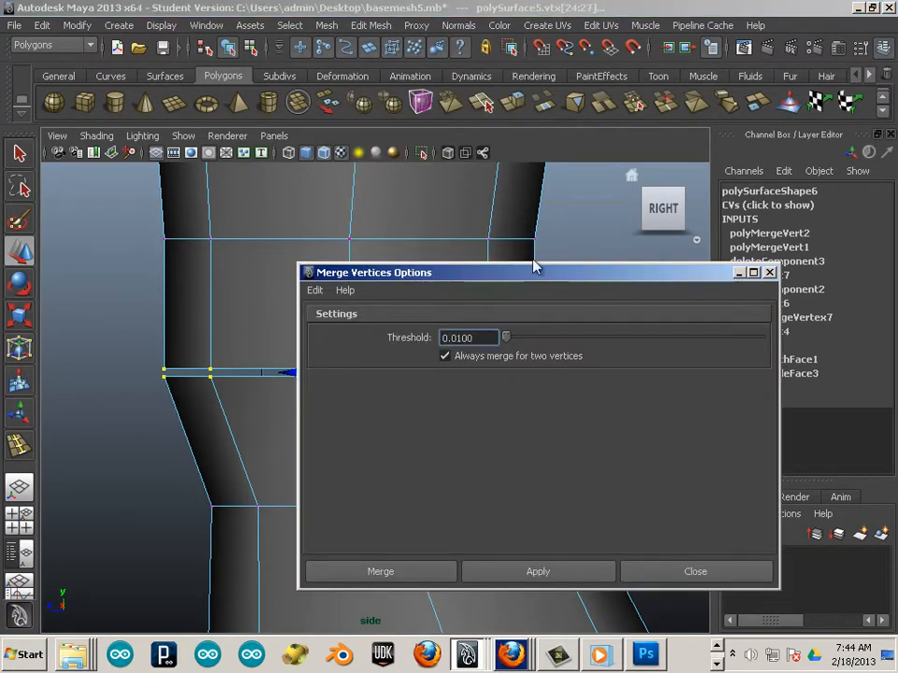
drag(534, 267, 635, 246)
drag(608, 316, 612, 316)
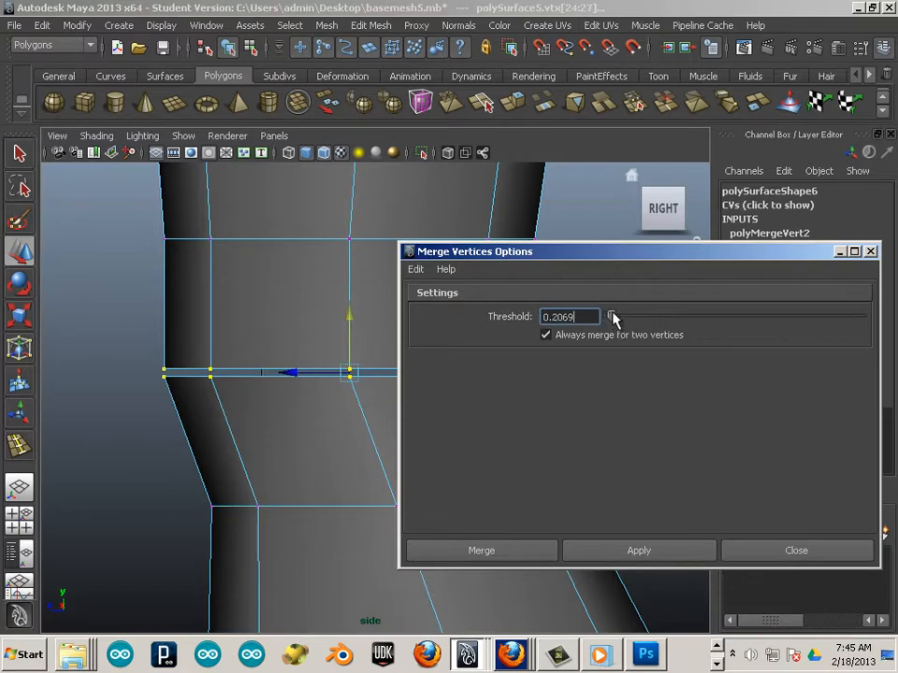
click(529, 550)
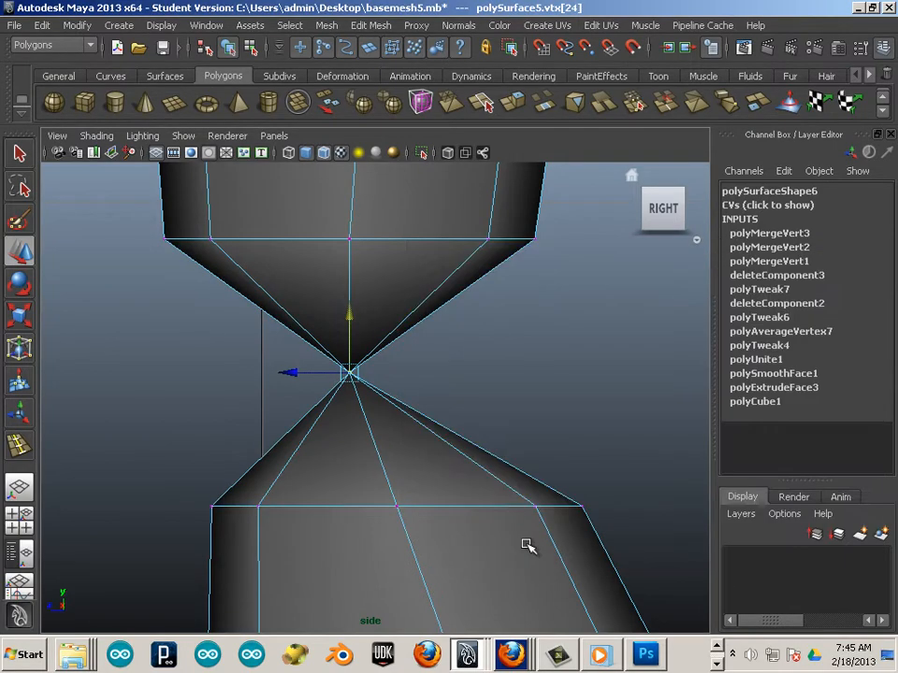
Step: Undo the knee vertex merge and scale the doubled loop vertices flat vertically until both knee loops coincide
key(ctrl+z)
click(373, 25)
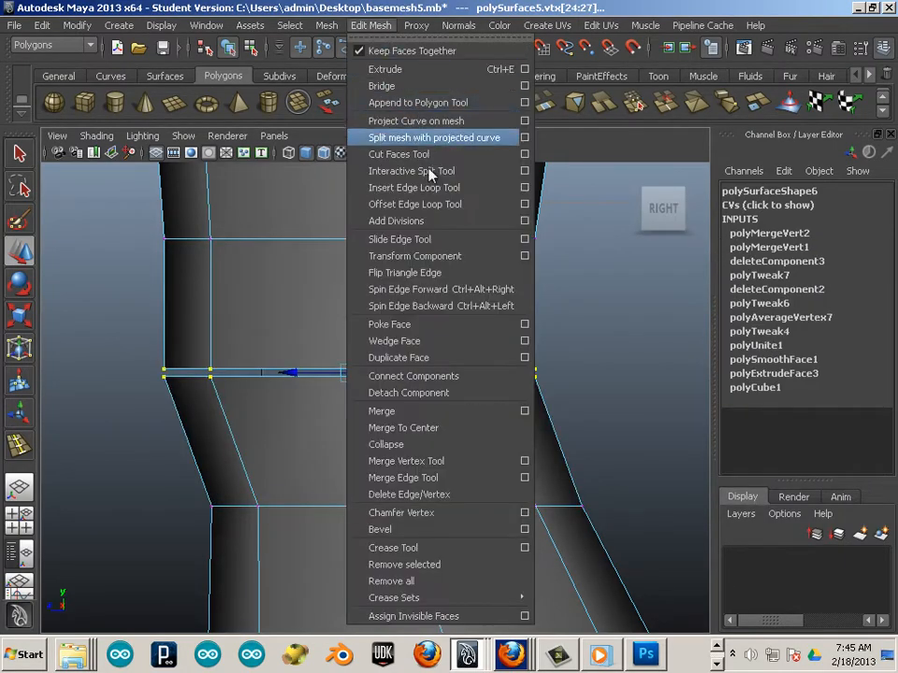
click(145, 6)
click(21, 318)
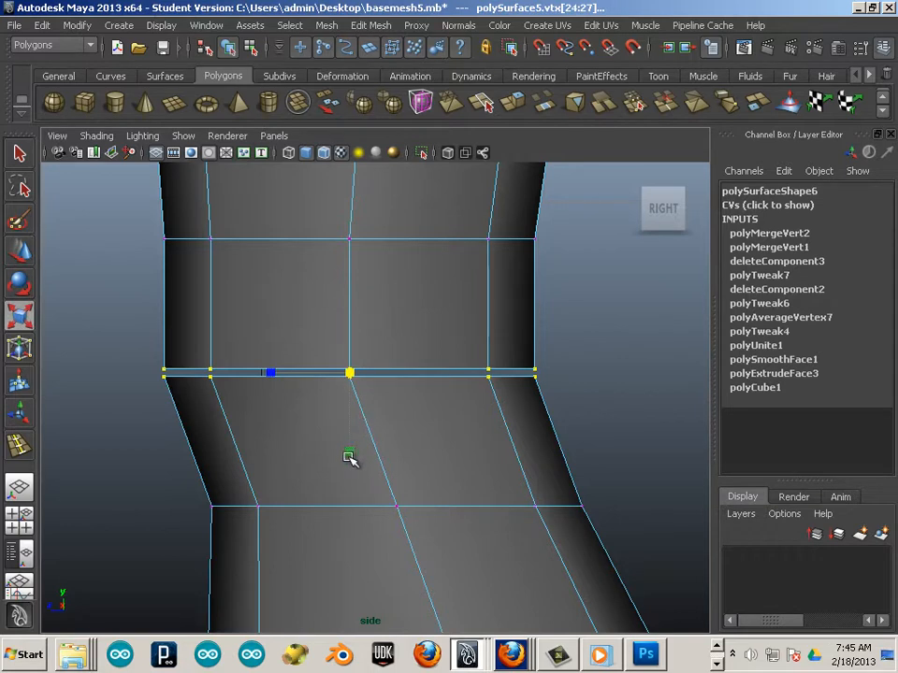
drag(348, 450, 354, 387)
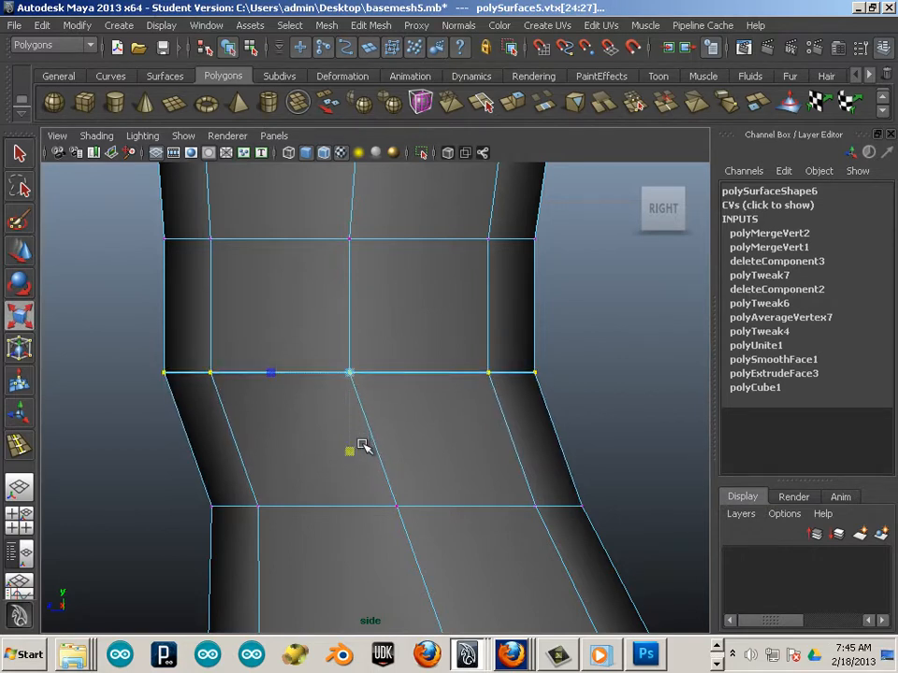
drag(350, 451, 351, 425)
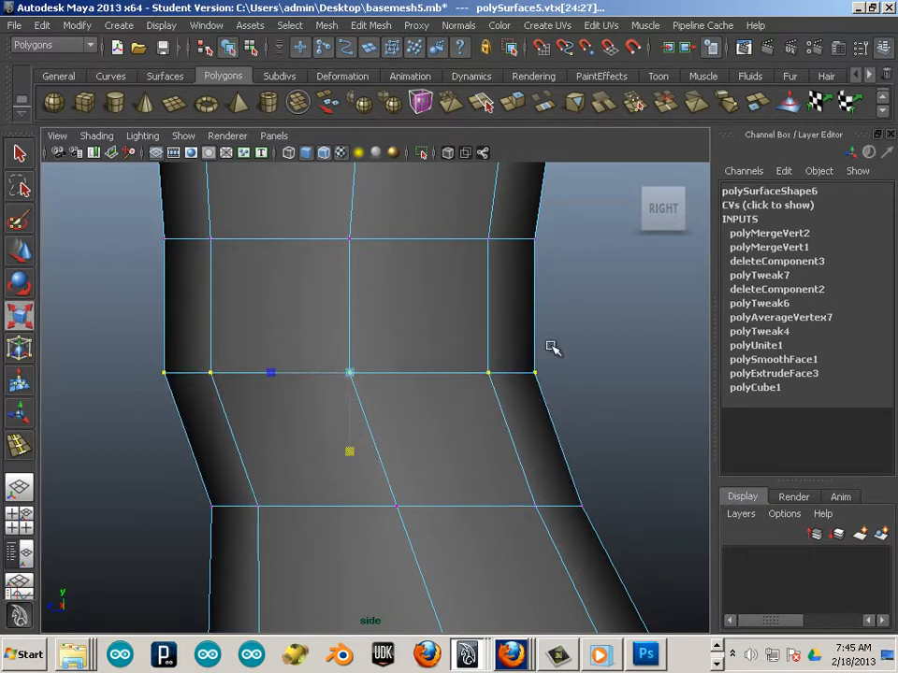
Step: Try merging the flattened knee vertices with the current merge settings, and undo the merge
click(365, 26)
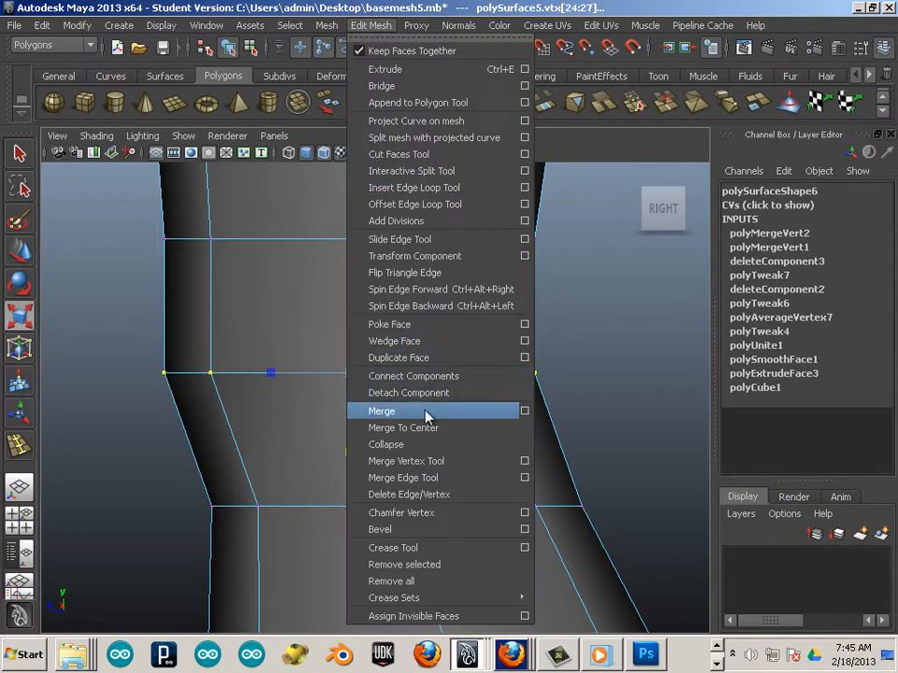
click(454, 409)
key(ctrl+z)
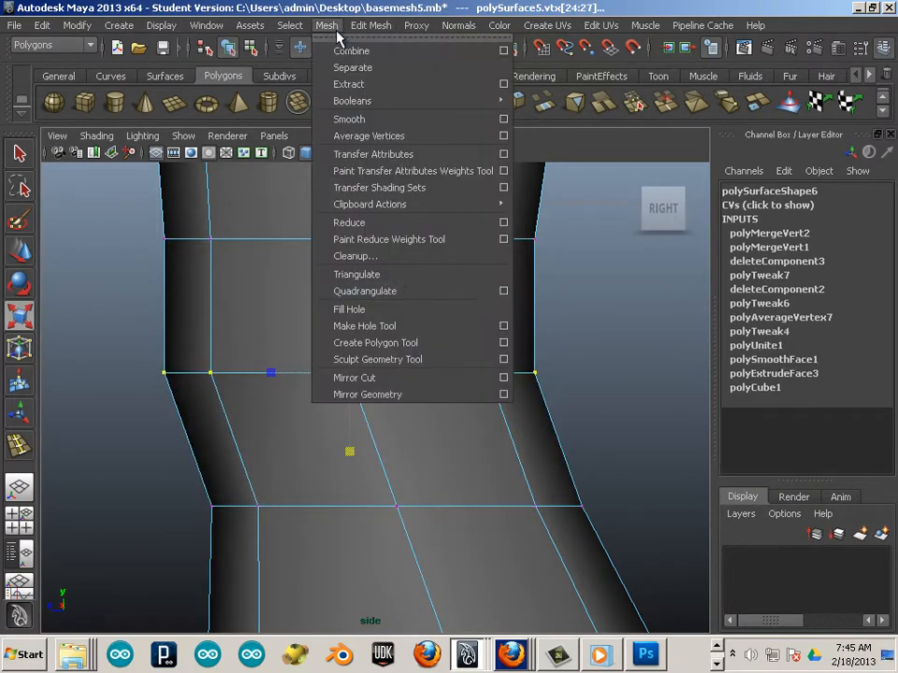
Step: Reset the vertex merge settings and merge the coincident knee vertices with a threshold of 0.0100, moving the options window aside
click(326, 25)
mouse_move(365, 26)
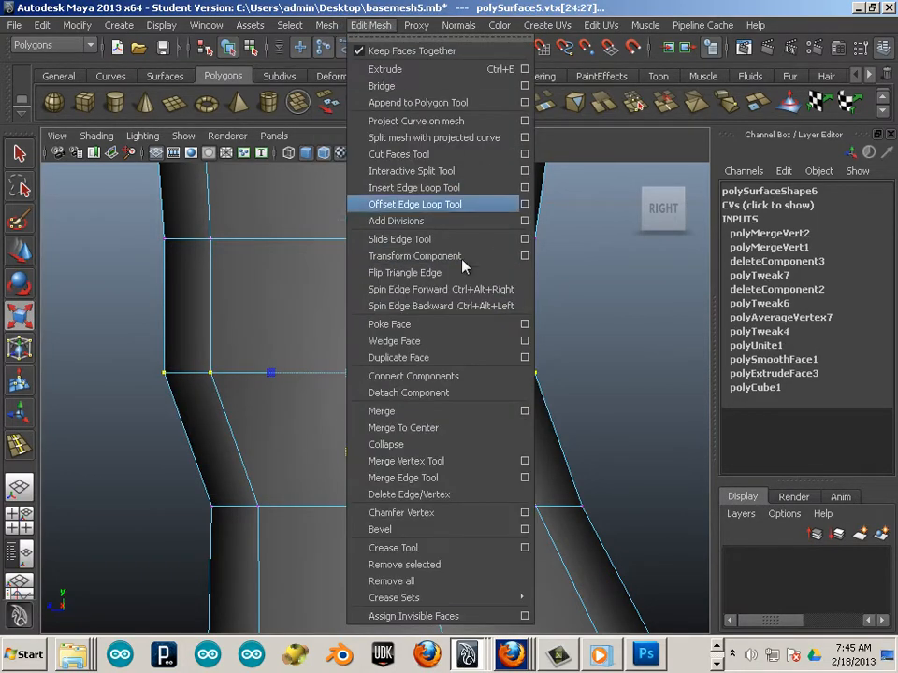
click(525, 411)
click(413, 271)
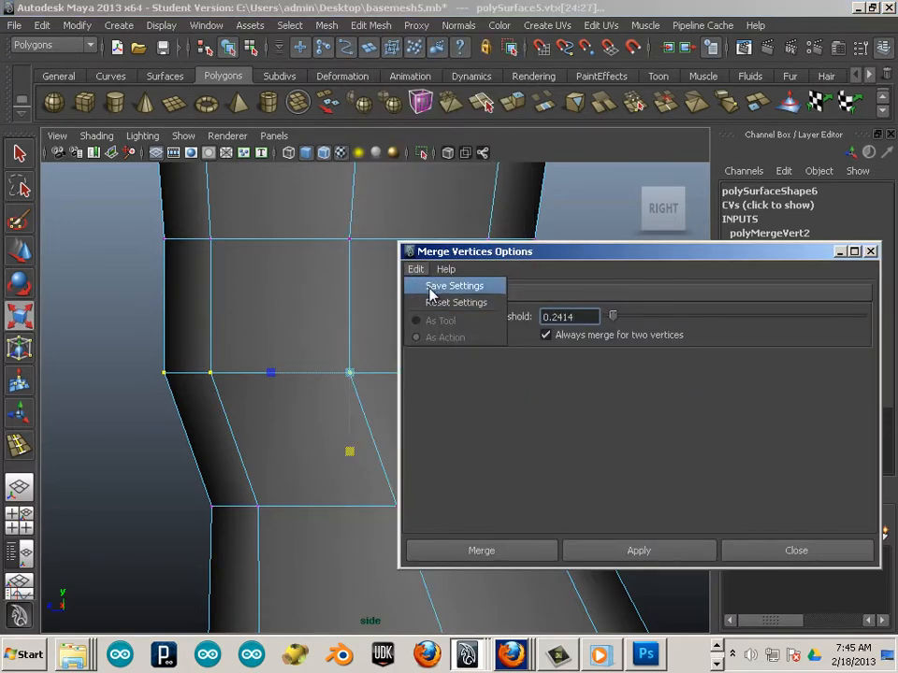
click(433, 304)
click(596, 551)
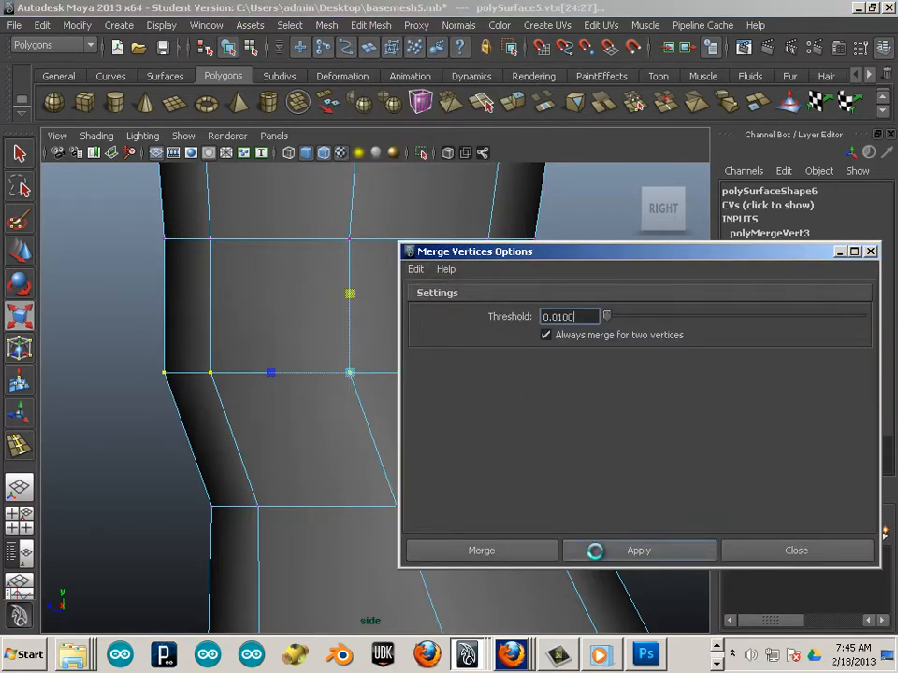
drag(429, 250, 737, 396)
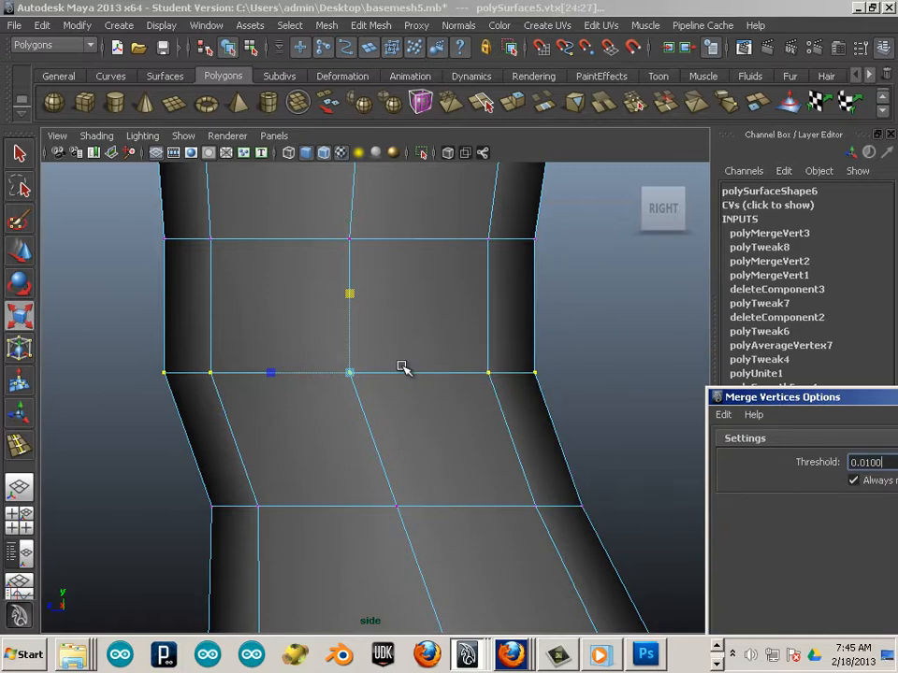
Step: Test the merged knee by inserting a vertical edge loop through the front half of the leg, and undo it
click(315, 394)
key(F11)
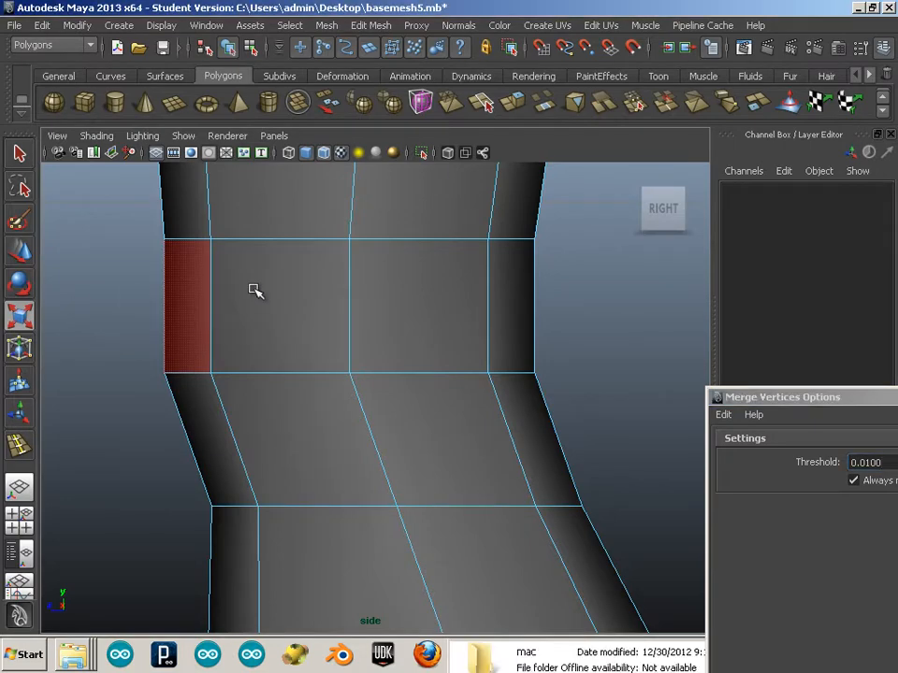
key(F8)
key(y)
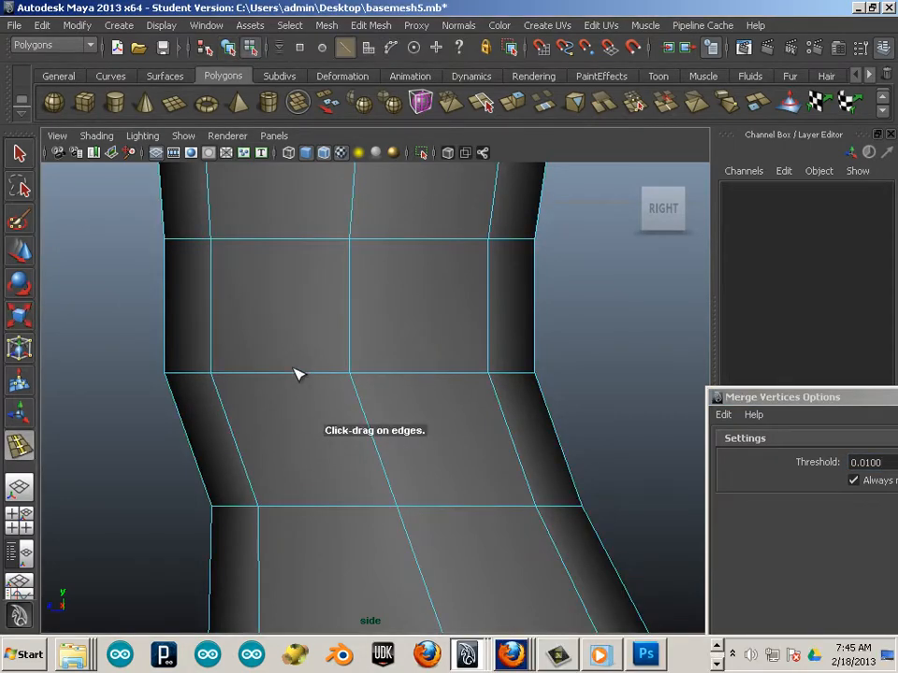
drag(296, 374, 291, 373)
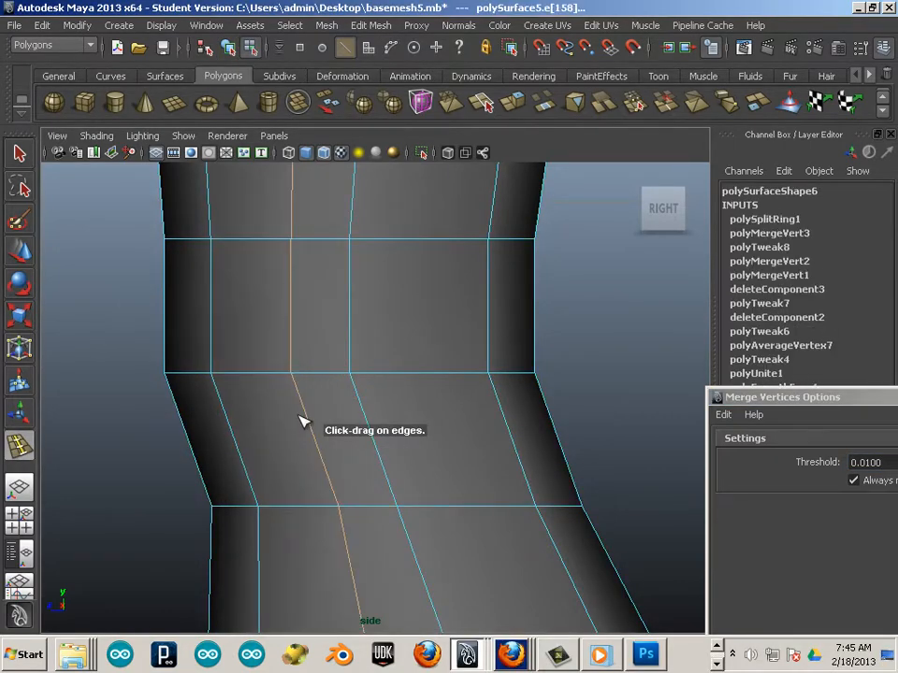
key(ctrl+z)
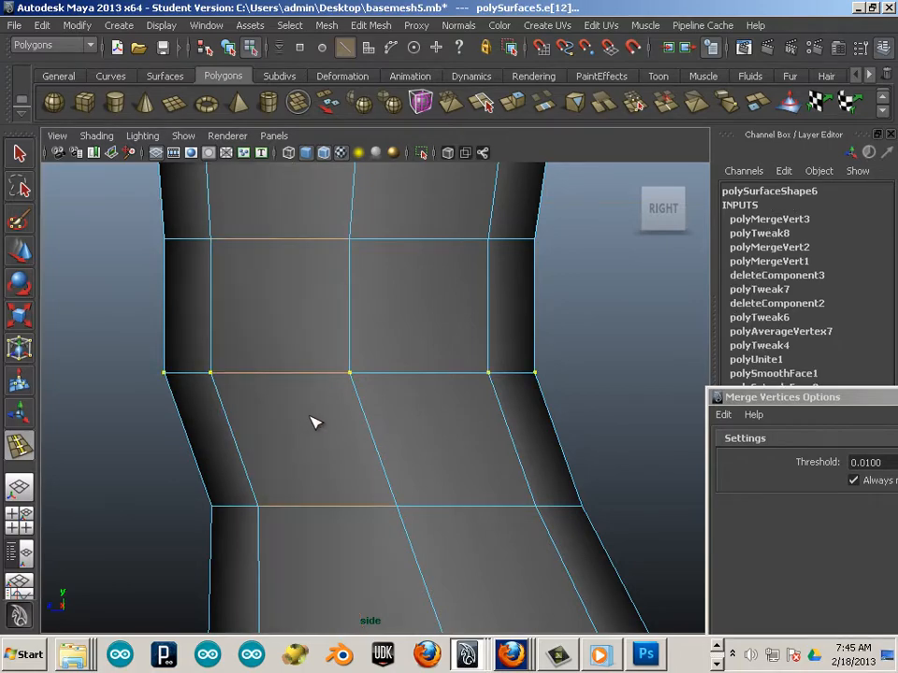
Step: Examine in the side view how the edge lines of the torso, neck and head line up with the leg at the hip
alt+right_drag(462, 448, 549, 504)
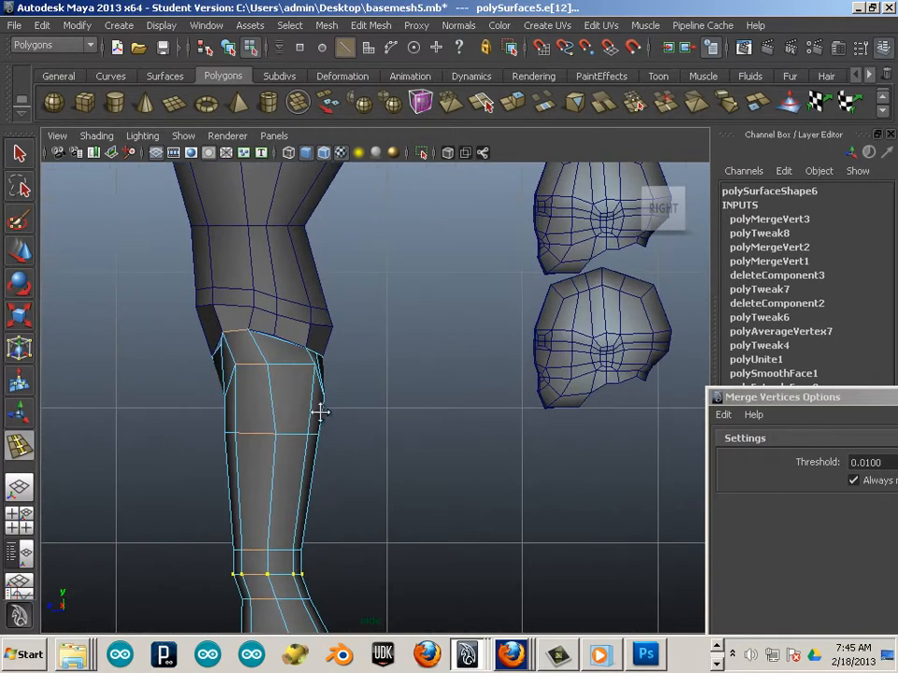
alt+middle_drag(319, 410, 378, 360)
alt+right_drag(416, 393, 448, 409)
alt+middle_drag(269, 316, 277, 487)
alt+right_drag(286, 465, 473, 480)
alt+middle_drag(372, 487, 409, 385)
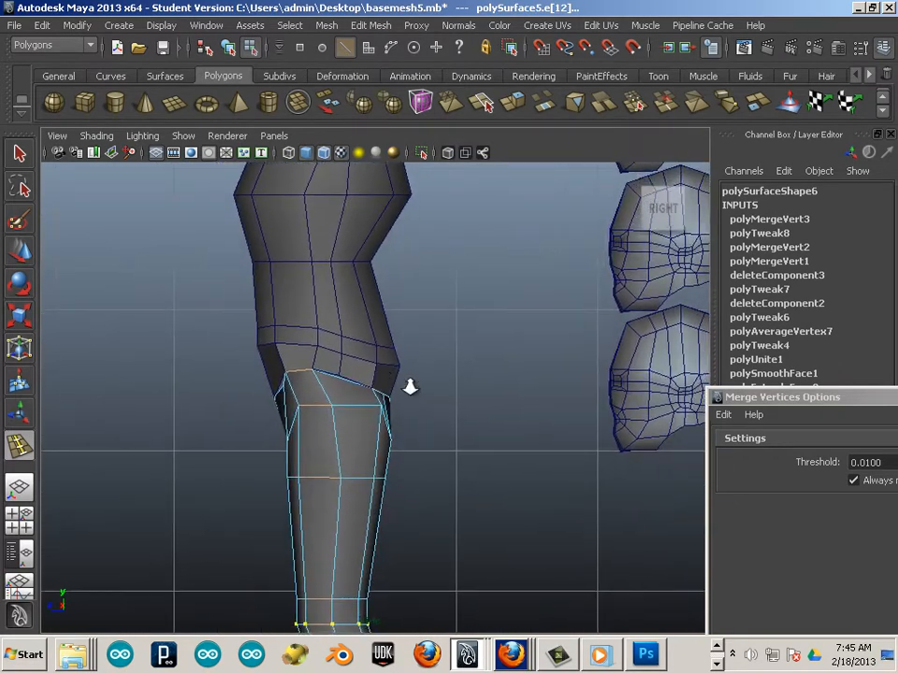
alt+right_drag(408, 385, 455, 409)
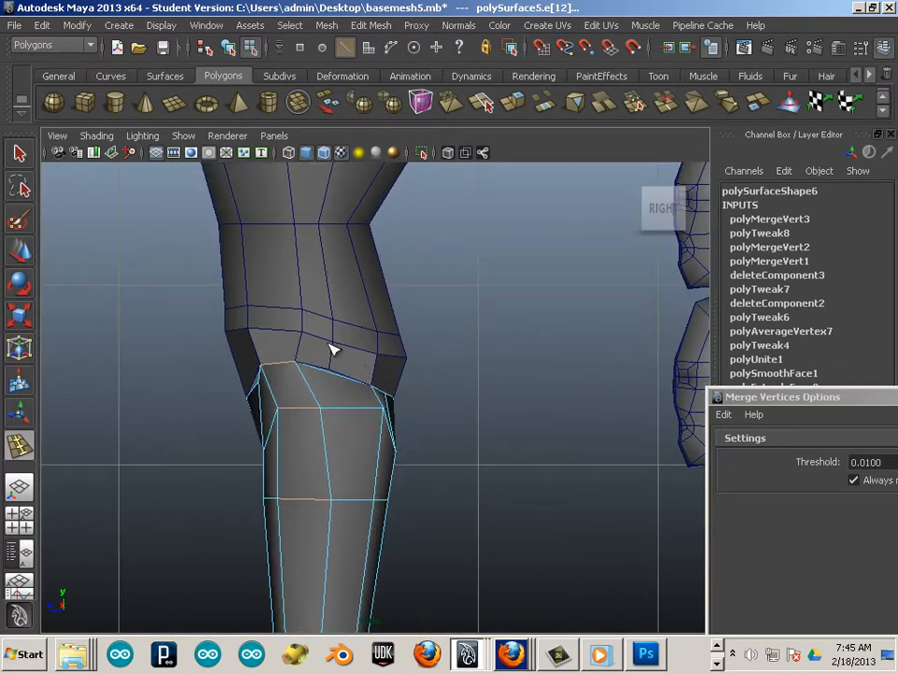
alt+middle_drag(330, 257, 331, 473)
alt+middle_drag(339, 214, 338, 251)
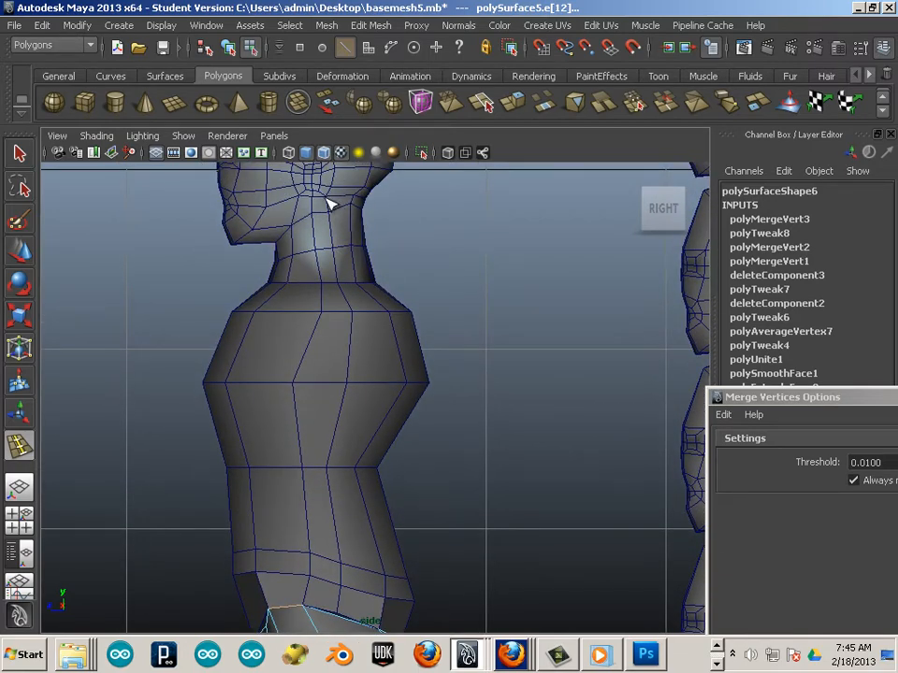
alt+middle_drag(318, 488, 302, 263)
alt+right_drag(323, 374, 449, 486)
alt+middle_drag(327, 424, 370, 566)
alt+right_drag(372, 573, 375, 666)
alt+middle_drag(325, 428, 332, 419)
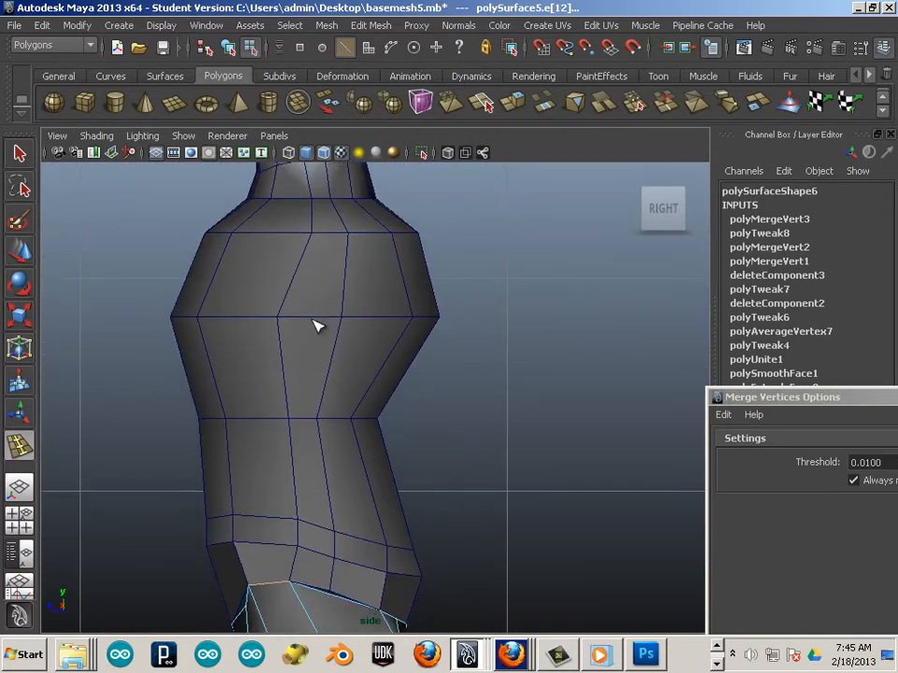
alt+middle_drag(317, 325, 335, 532)
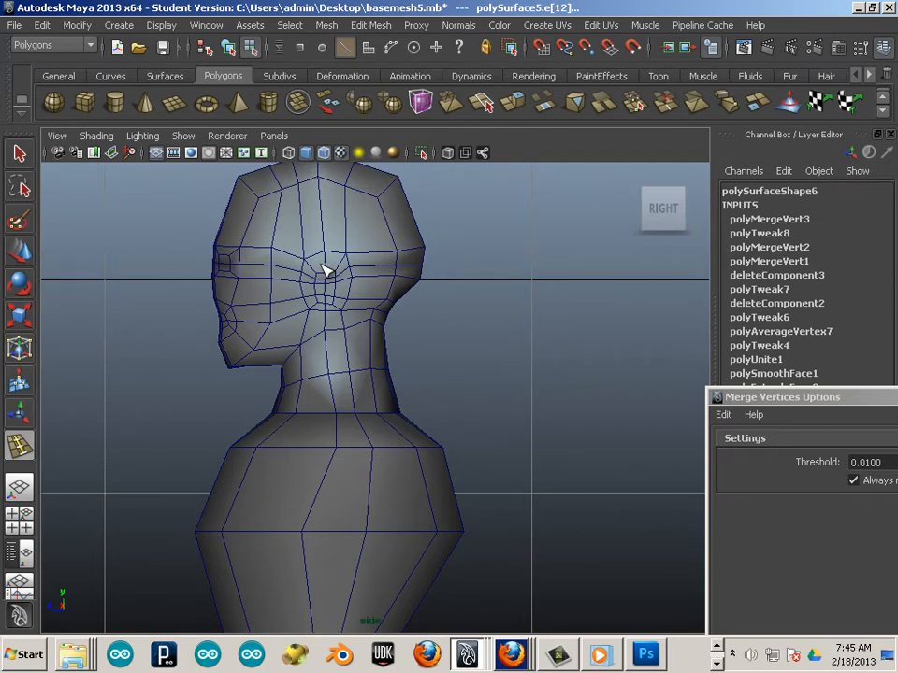
alt+middle_drag(348, 365, 319, 293)
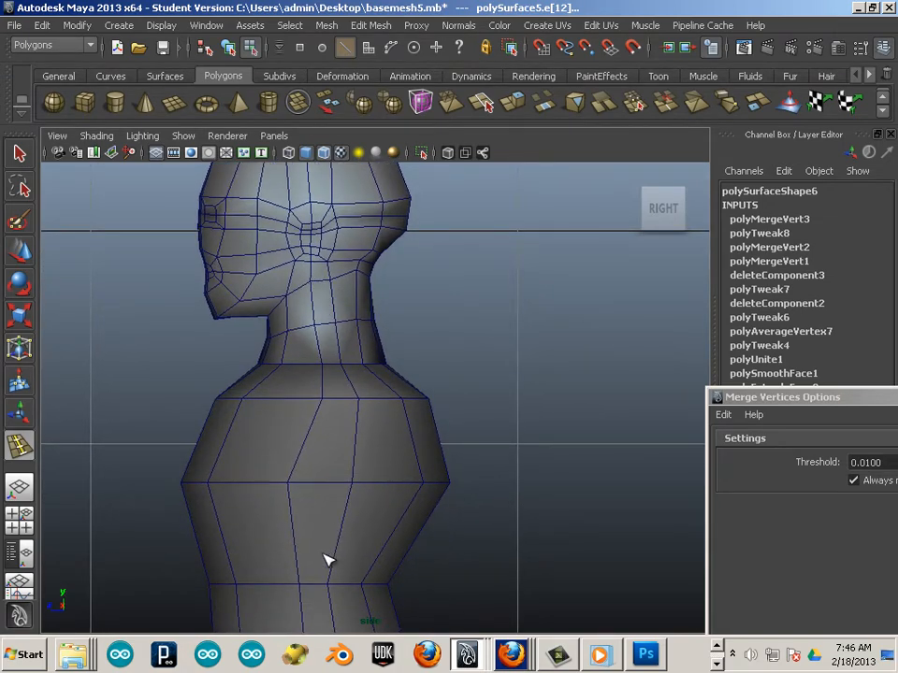
alt+middle_drag(327, 559, 240, 277)
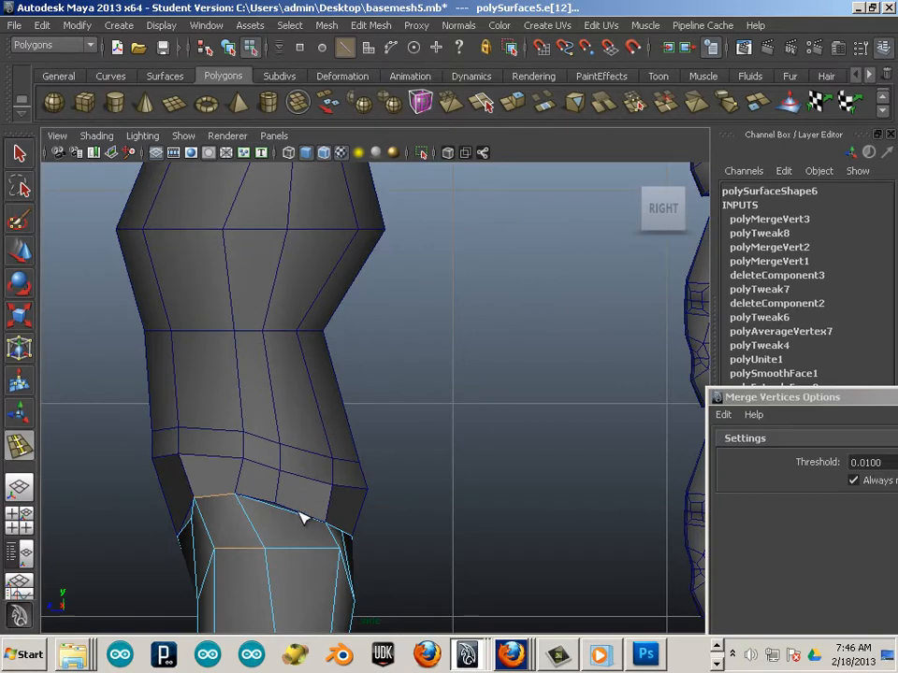
alt+middle_drag(302, 517, 321, 405)
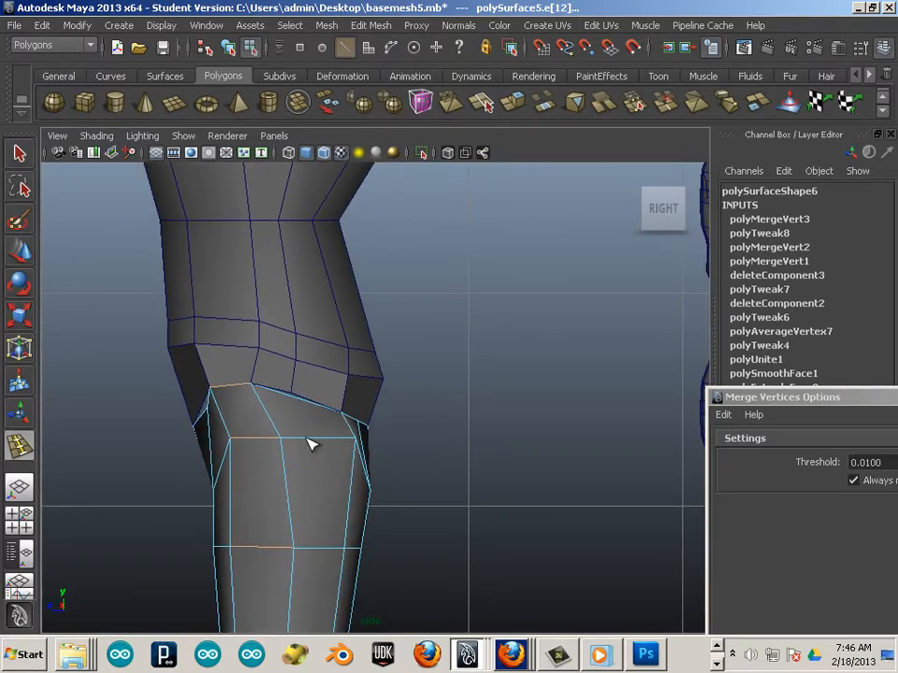
Step: Insert a vertical edge loop in the rear half of the leg's side and move its rim vertex onto the torso's matching hip vertex
click(314, 444)
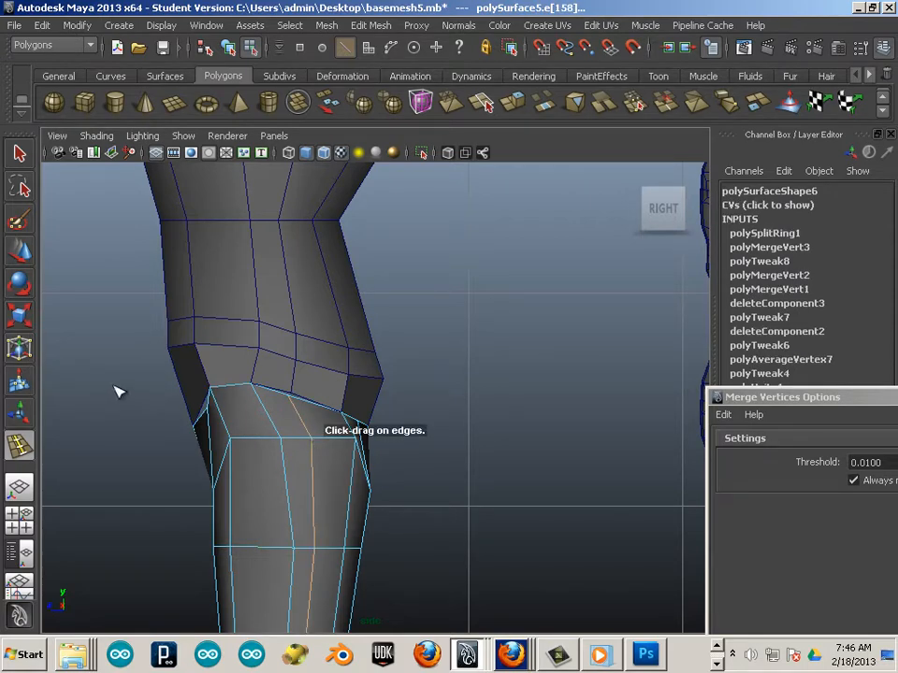
click(18, 253)
alt+right_drag(407, 428, 725, 597)
alt+middle_drag(191, 403, 323, 418)
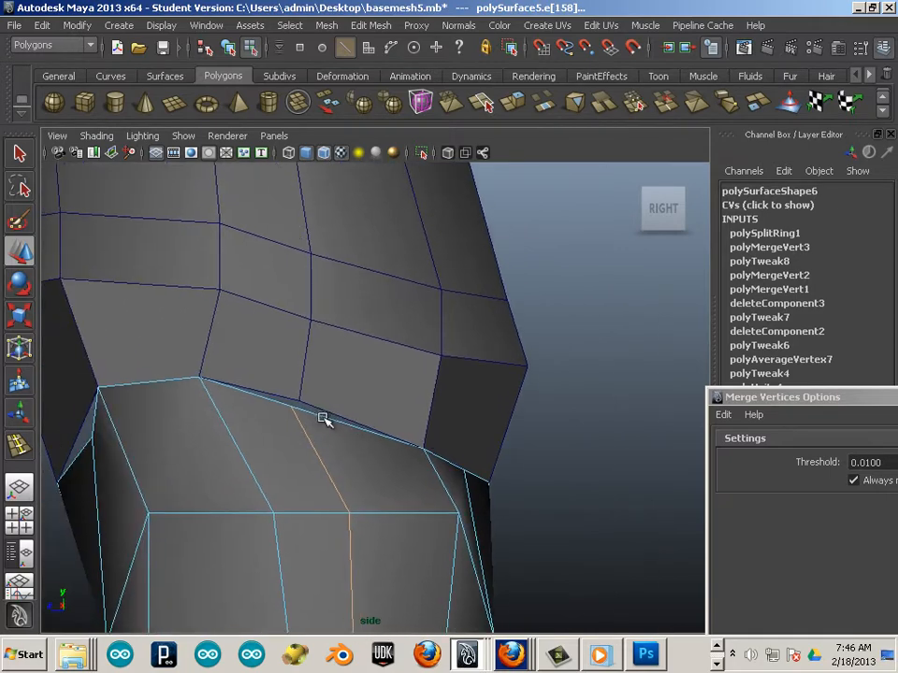
right_drag(304, 408, 238, 347)
click(292, 409)
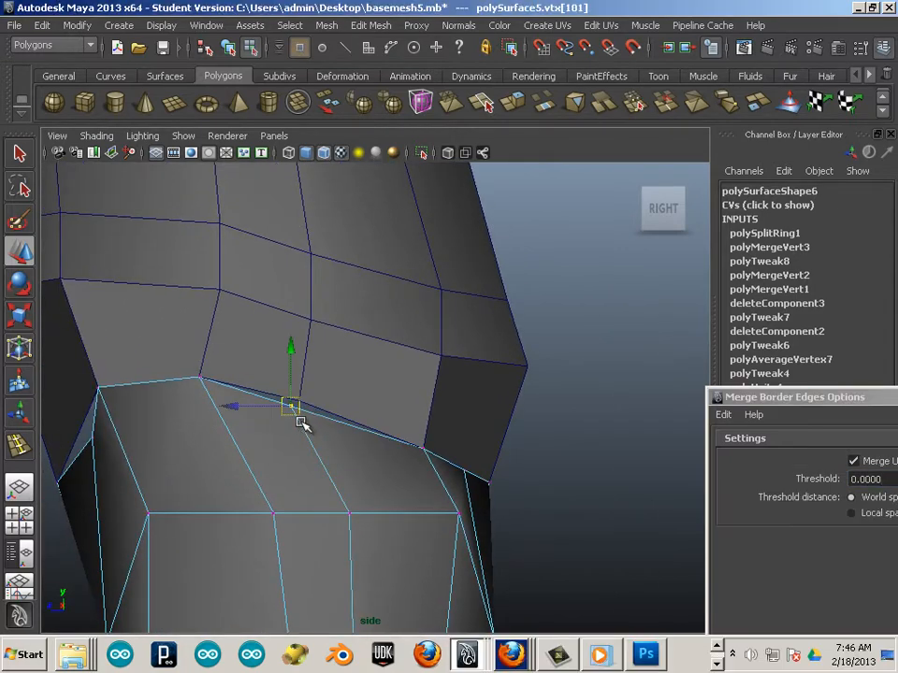
drag(293, 409, 300, 402)
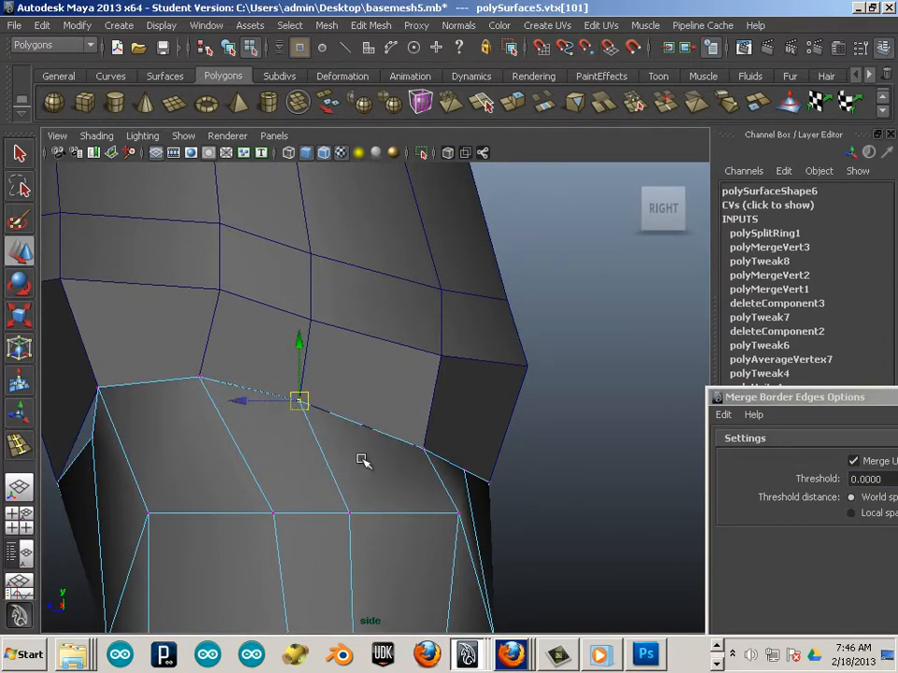
Step: Switch to the front view and examine the edge flow of the head, shoulders and chest
alt+right_drag(352, 481, 267, 466)
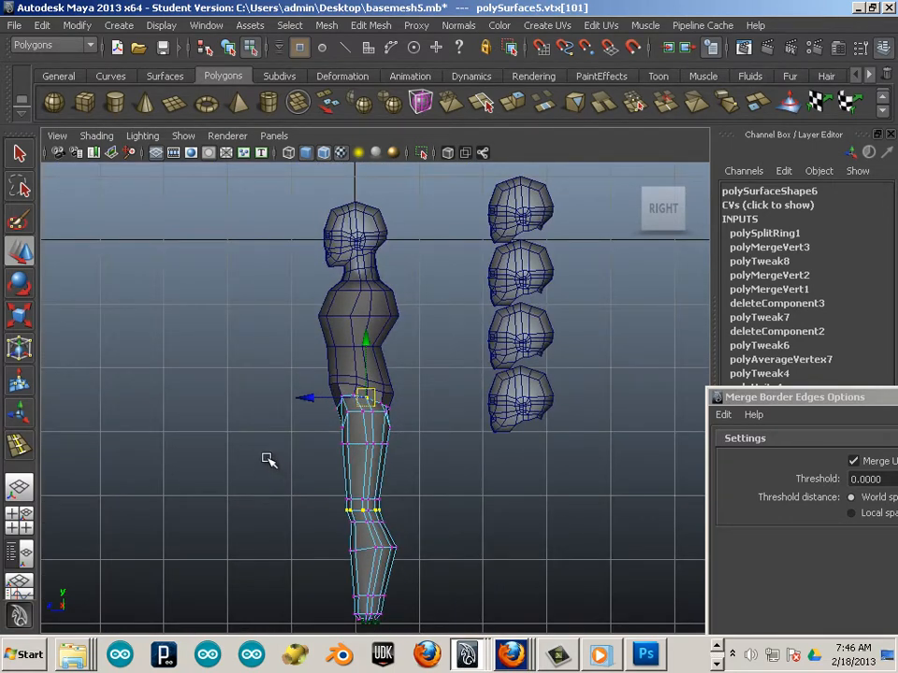
key(space)
key(space)
alt+middle_drag(211, 493, 209, 574)
alt+right_drag(284, 548, 341, 505)
alt+middle_drag(270, 405, 377, 652)
alt+right_drag(377, 652, 320, 290)
alt+middle_drag(320, 290, 321, 393)
alt+right_drag(321, 393, 601, 547)
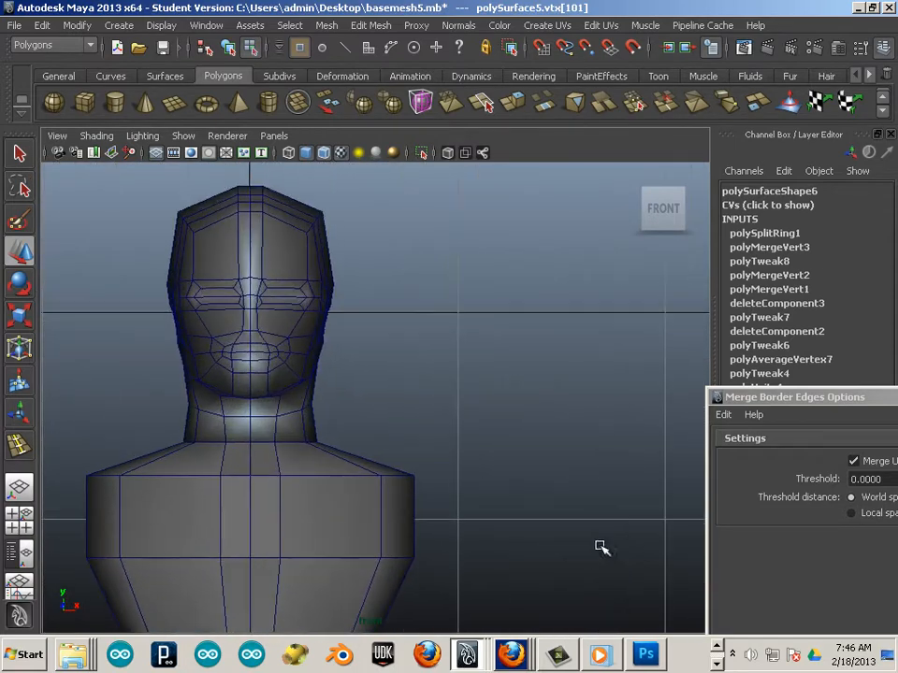
alt+middle_drag(427, 489, 454, 463)
alt+middle_drag(352, 382, 415, 330)
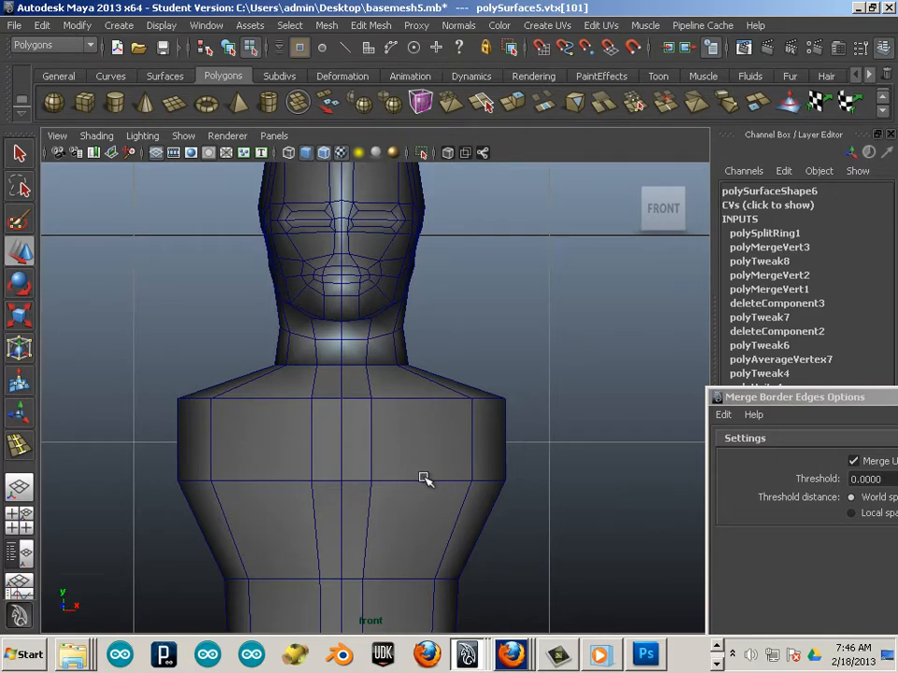
Step: Try inserting a vertical edge loop through one side of the chest and head, and undo it
key(g)
drag(423, 485, 422, 480)
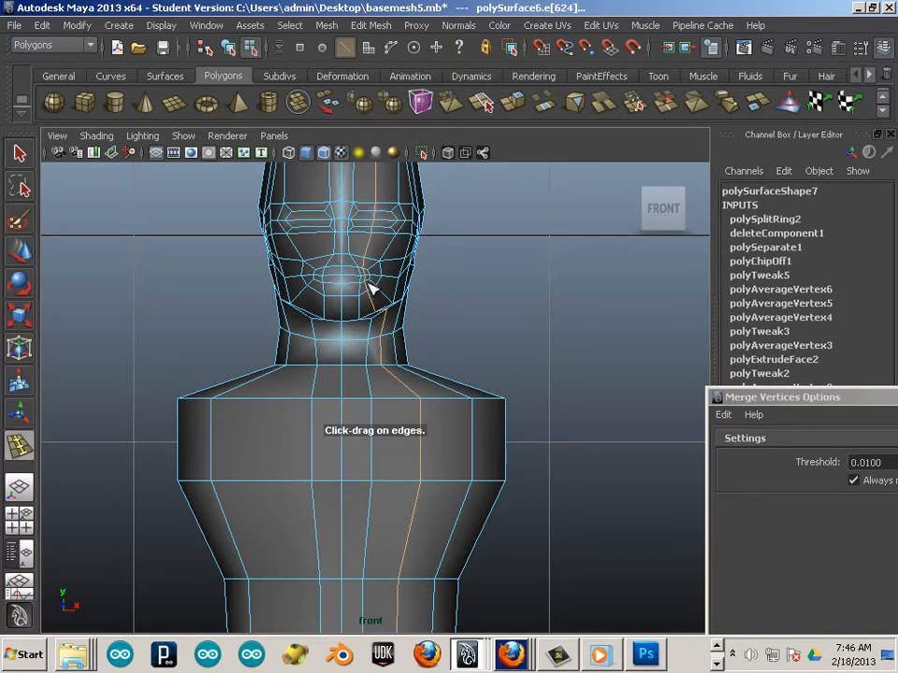
key(ctrl+z)
Step: Select the vertical edge loop down the front of the leg, examine its course from hip to foot, and clear the selection
alt+middle_drag(407, 519, 415, 208)
scroll(414, 455, down, 1)
alt+middle_drag(412, 455, 395, 298)
click(17, 251)
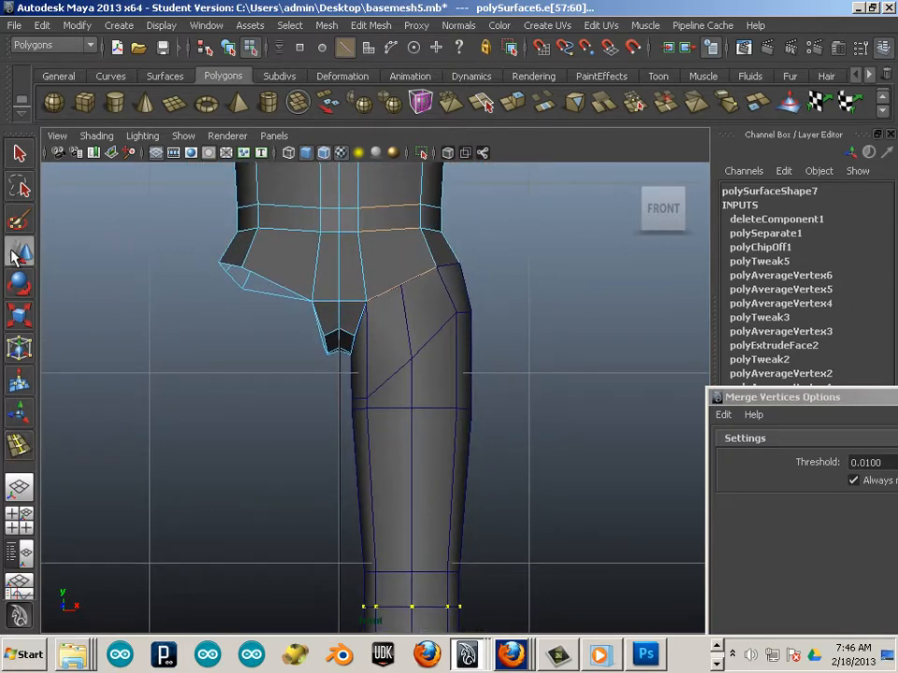
click(404, 317)
alt+middle_drag(491, 447, 444, 191)
alt+right_drag(450, 278, 418, 278)
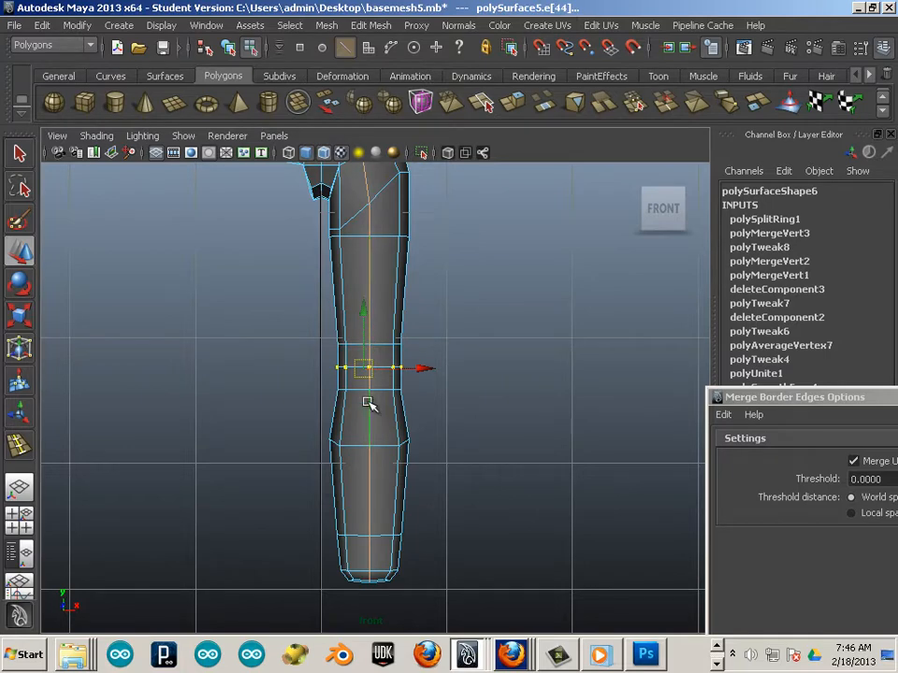
alt+middle_drag(382, 312, 379, 413)
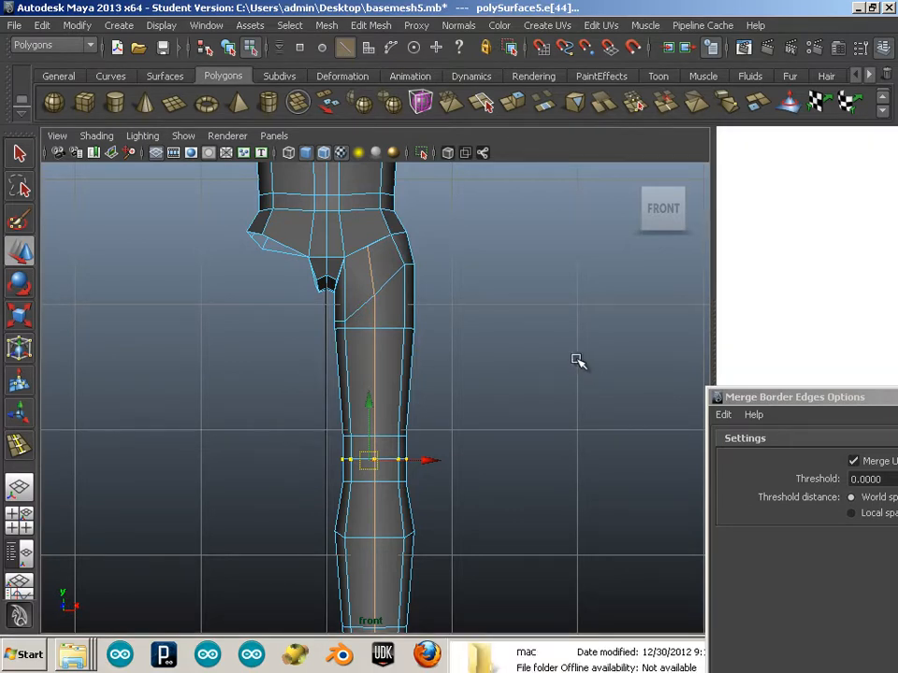
click(528, 366)
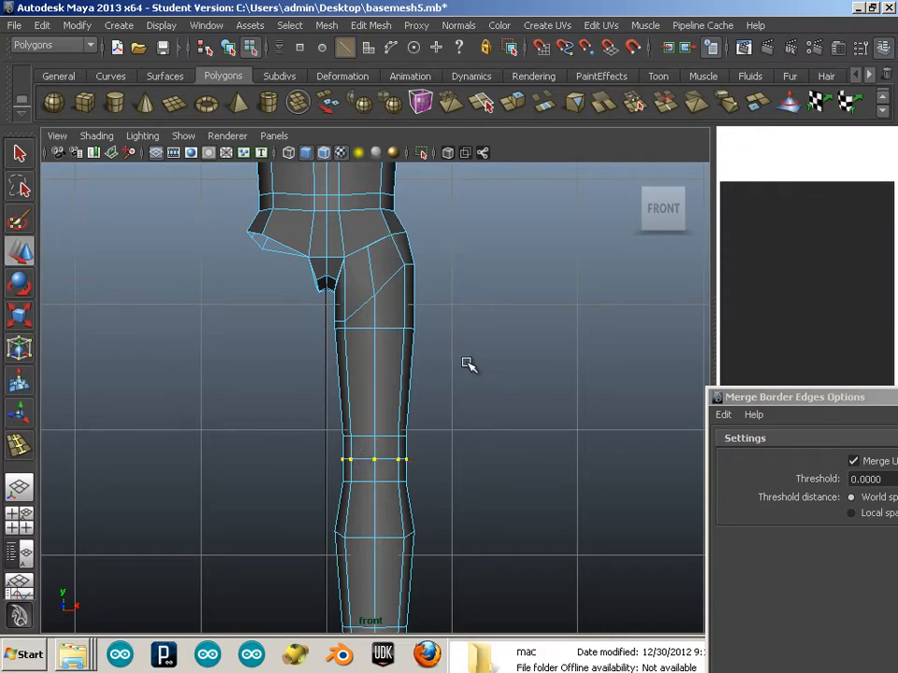
Step: Select the vertical edge loop running down the middle of the leg's front and up its back, and delete it with its vertices
key(space)
key(space)
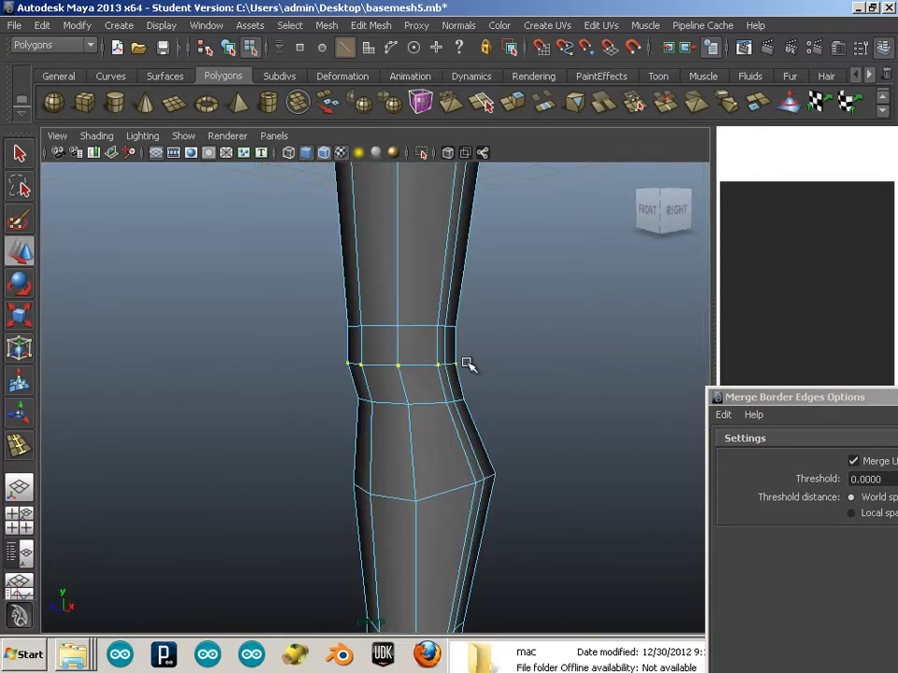
alt+drag(471, 391, 297, 410)
click(297, 410)
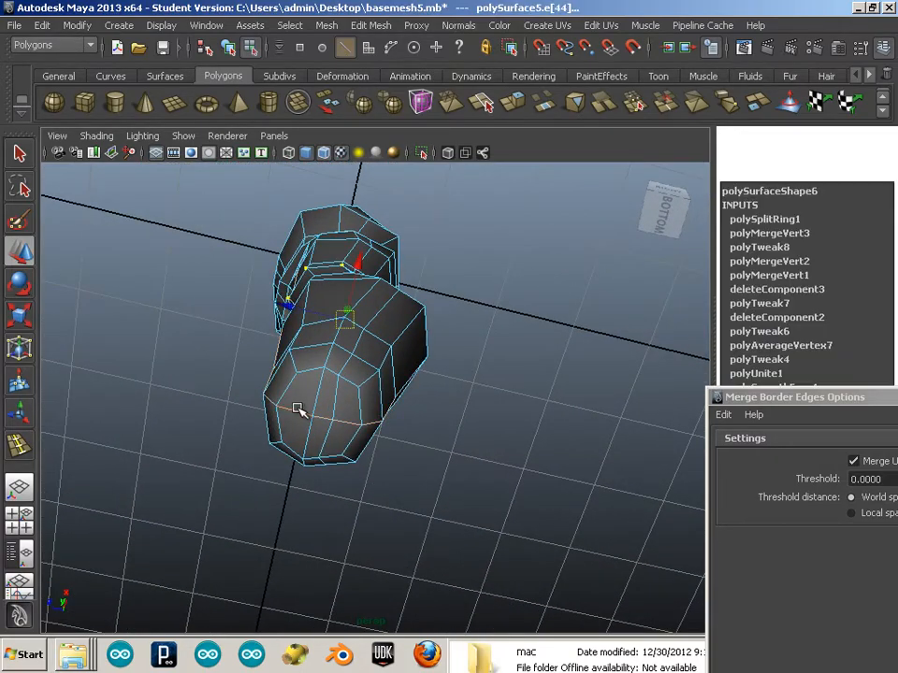
alt+drag(513, 405, 297, 410)
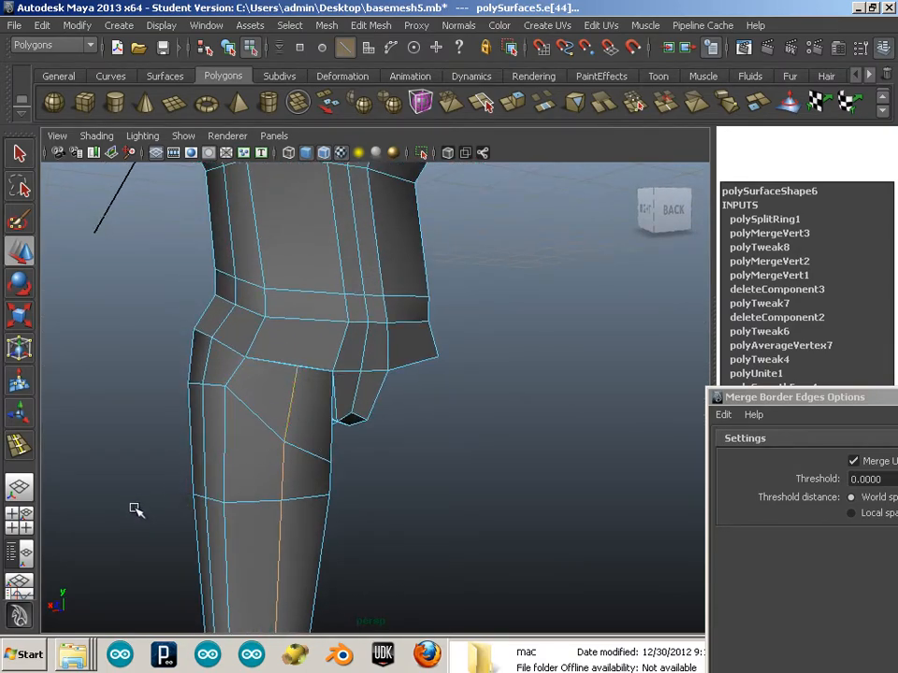
alt+drag(135, 510, 339, 332)
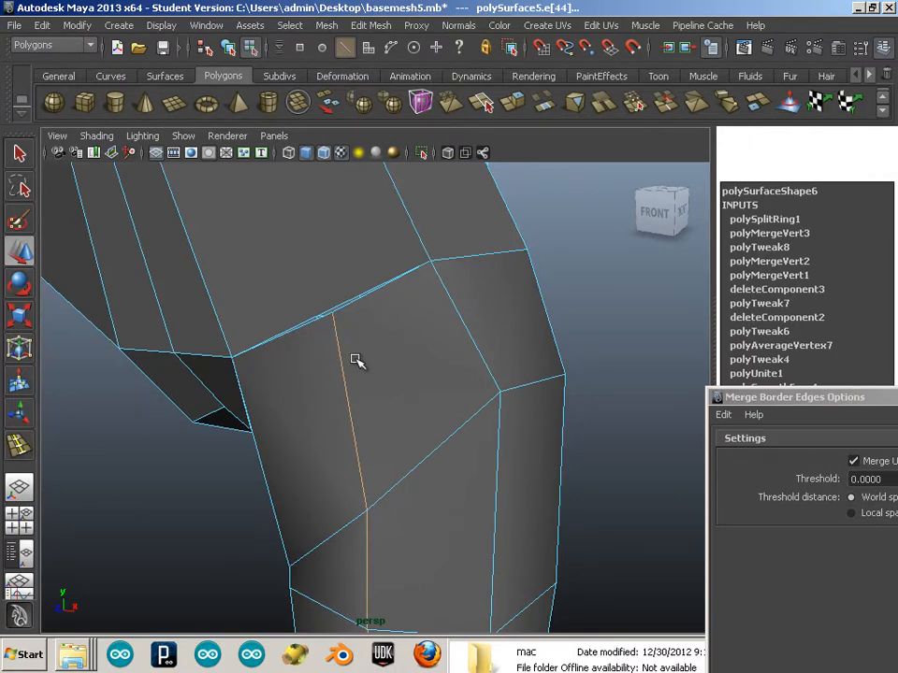
key(ctrl+Delete)
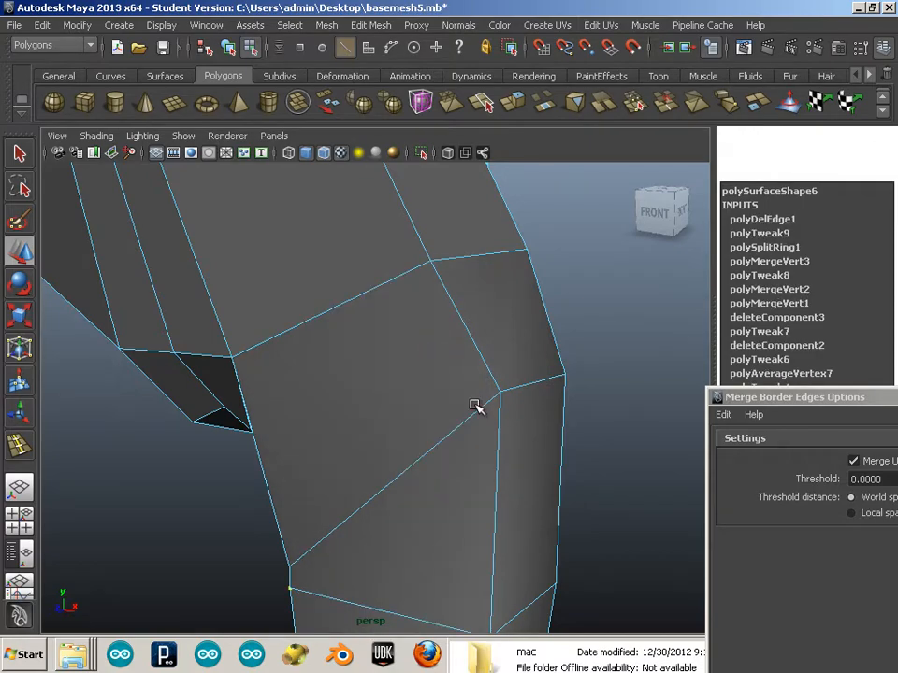
Step: Move the leg's rim vertex on the inner thigh onto the torso's matching hip-opening vertex
alt+right_drag(561, 440, 383, 429)
alt+middle_drag(383, 430, 386, 225)
alt+right_drag(386, 224, 312, 354)
alt+drag(312, 354, 481, 261)
alt+drag(503, 481, 427, 332)
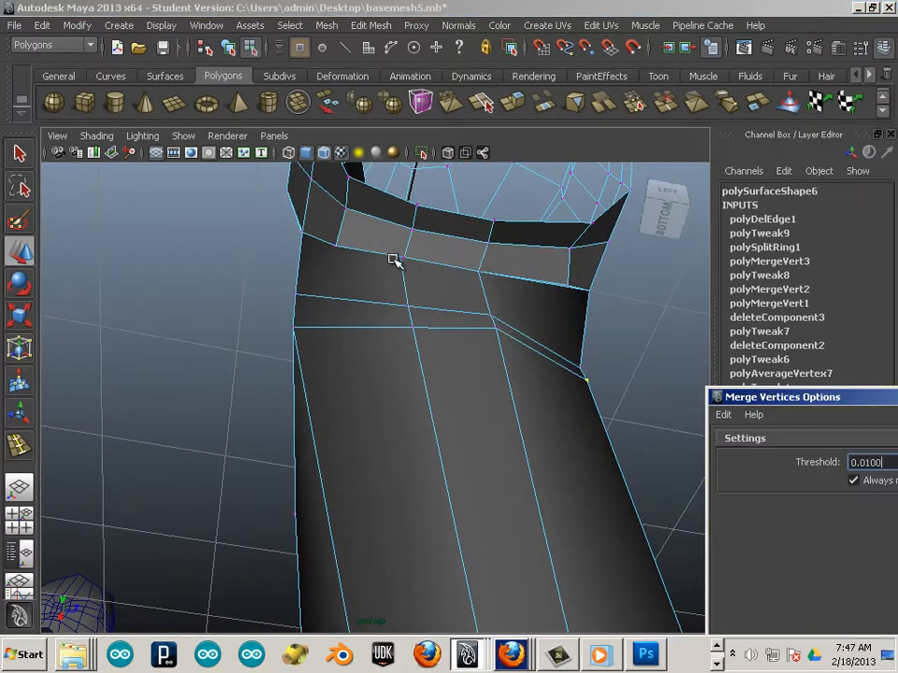
click(400, 262)
alt+middle_drag(402, 315, 410, 403)
alt+right_drag(411, 403, 513, 479)
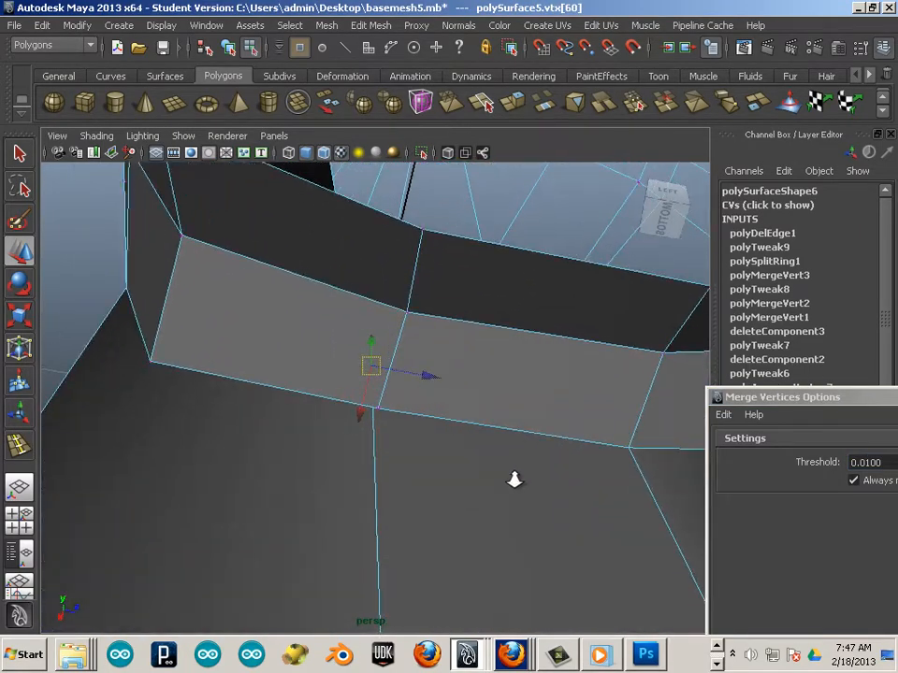
alt+drag(395, 475, 497, 426)
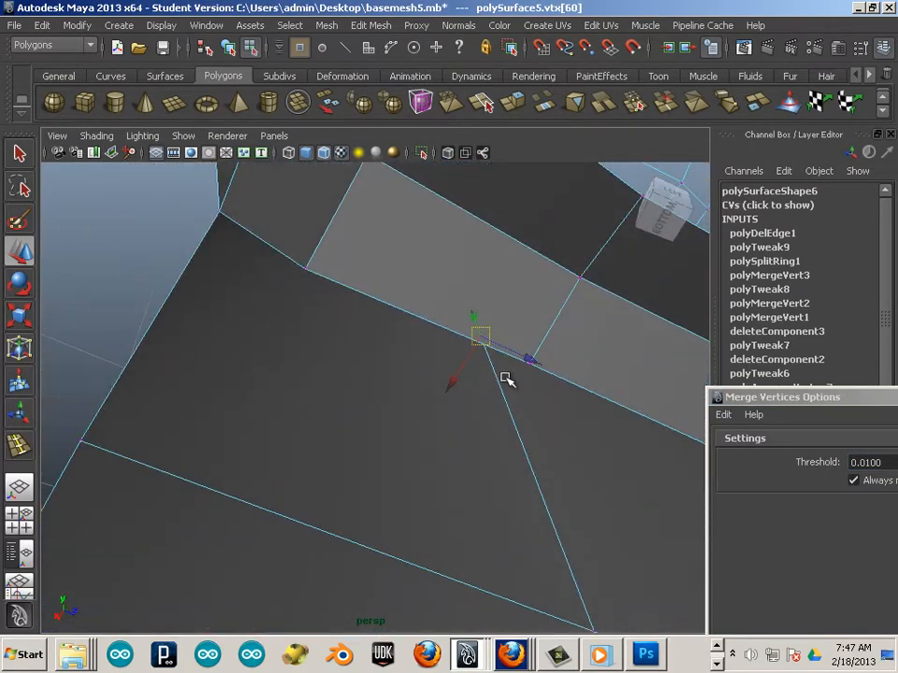
drag(484, 345, 537, 370)
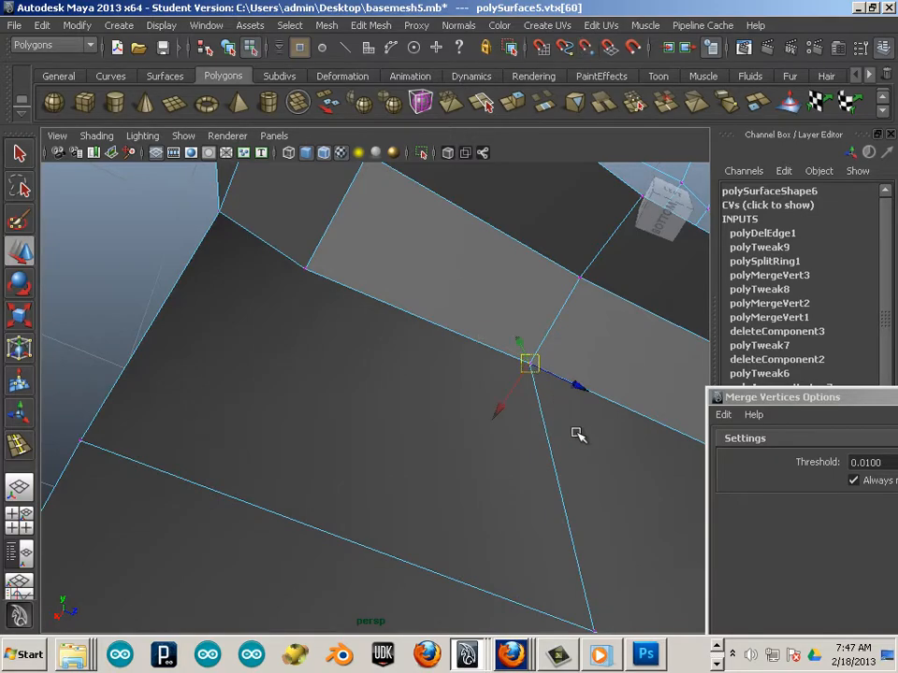
Step: Select the faces closing the lower end of the leg and delete them
alt+right_drag(547, 434, 404, 442)
alt+drag(404, 442, 340, 444)
alt+middle_drag(340, 445, 425, 335)
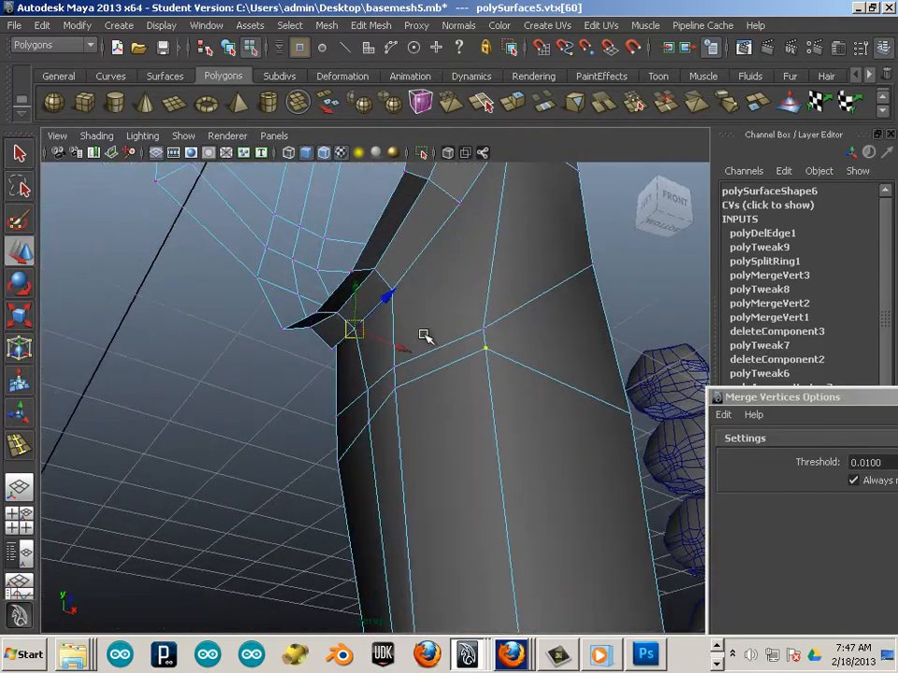
alt+right_drag(425, 335, 150, 312)
alt+drag(150, 313, 367, 347)
alt+drag(407, 399, 377, 582)
alt+middle_drag(377, 582, 355, 363)
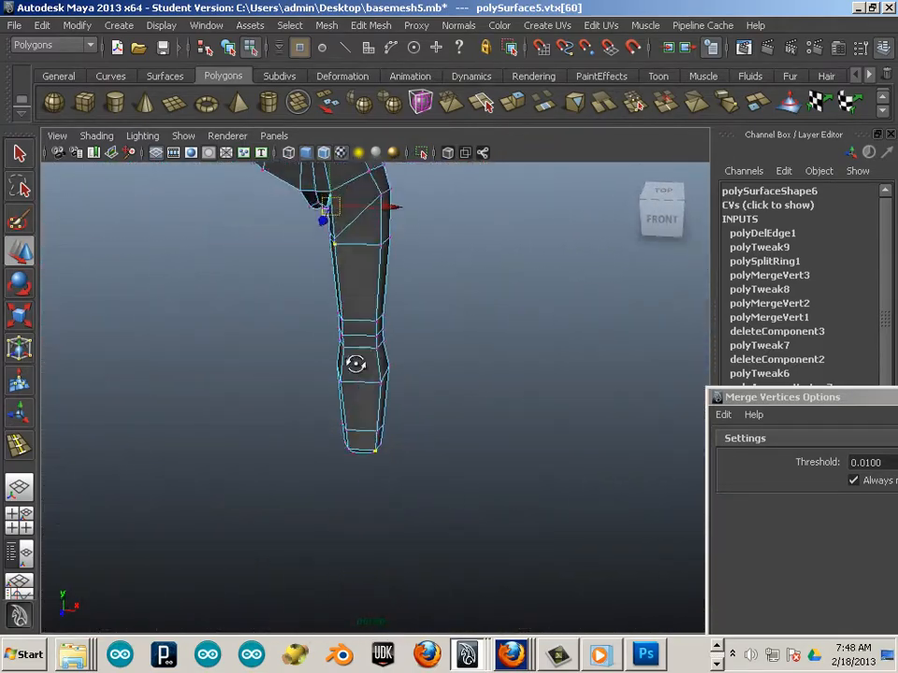
alt+drag(355, 363, 360, 343)
alt+middle_drag(356, 456, 366, 382)
alt+right_drag(367, 382, 451, 490)
alt+drag(451, 490, 452, 475)
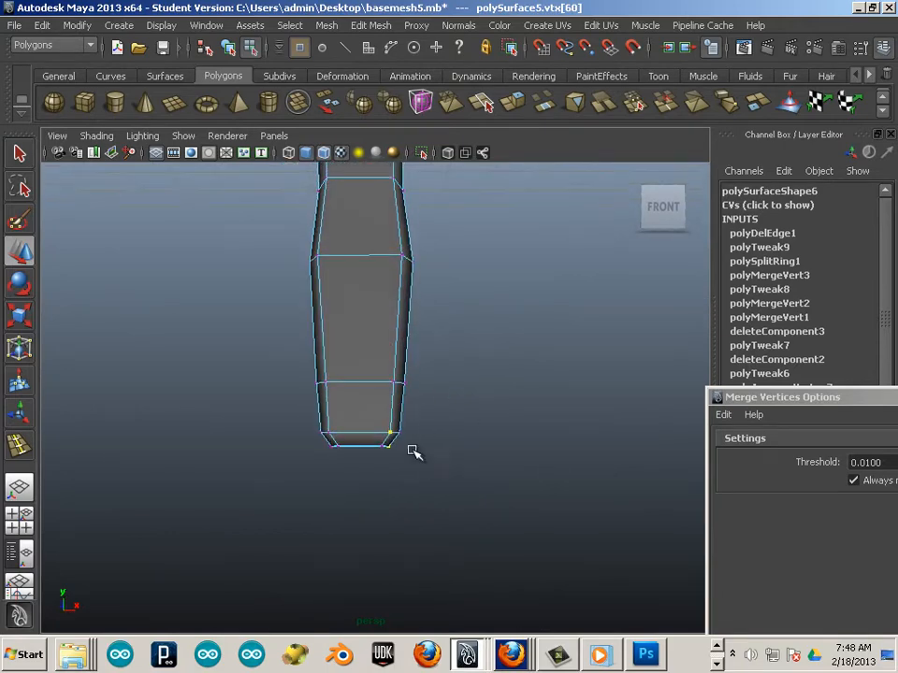
right_drag(385, 402, 388, 458)
drag(443, 491, 381, 465)
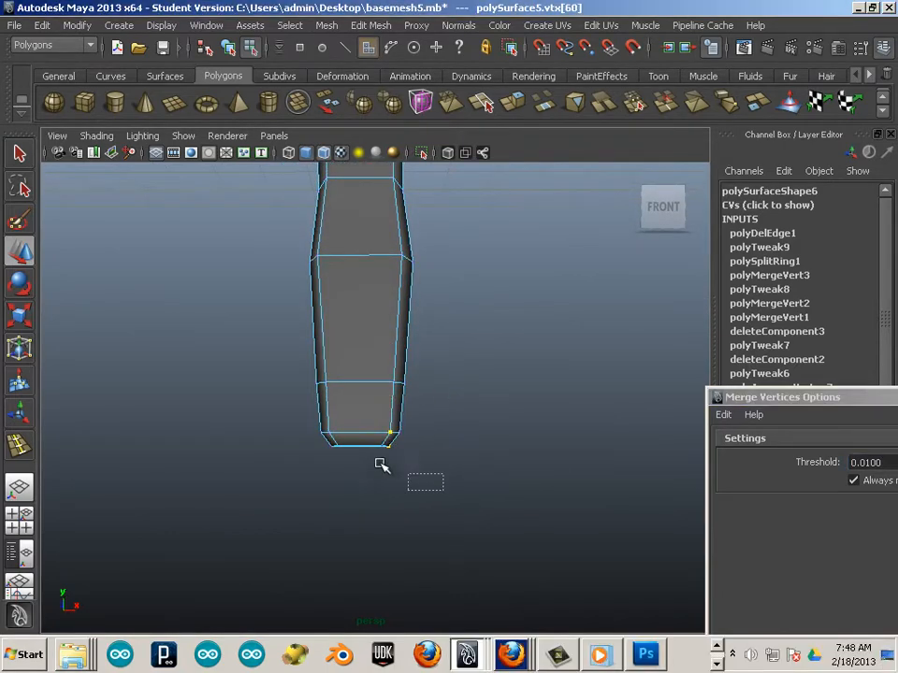
drag(263, 437, 331, 497)
click(264, 437)
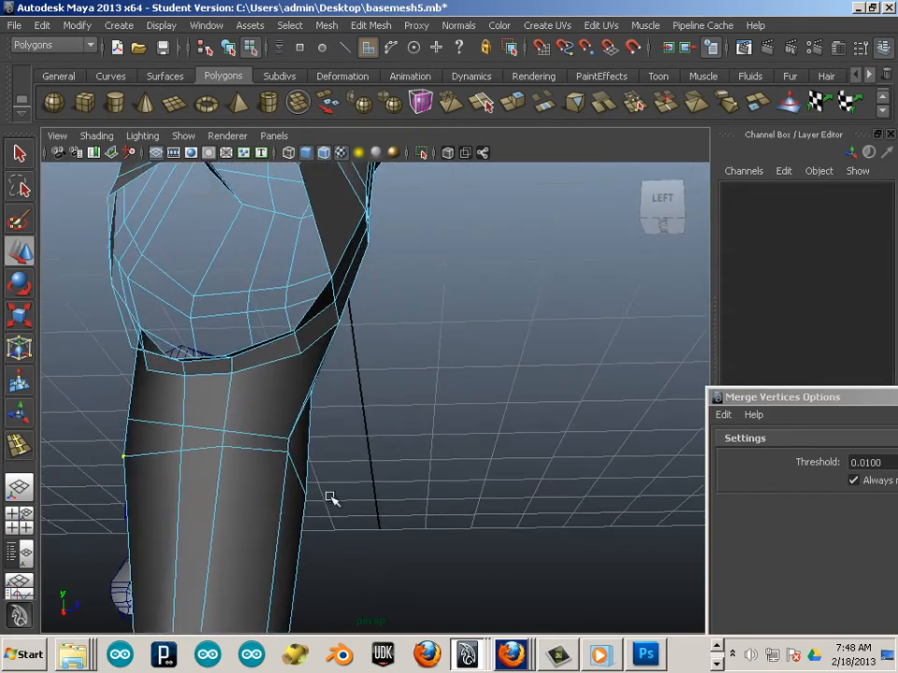
Step: Insert two vertical edge loops along the leg's inner side, one towards the front and one towards the back
key(y)
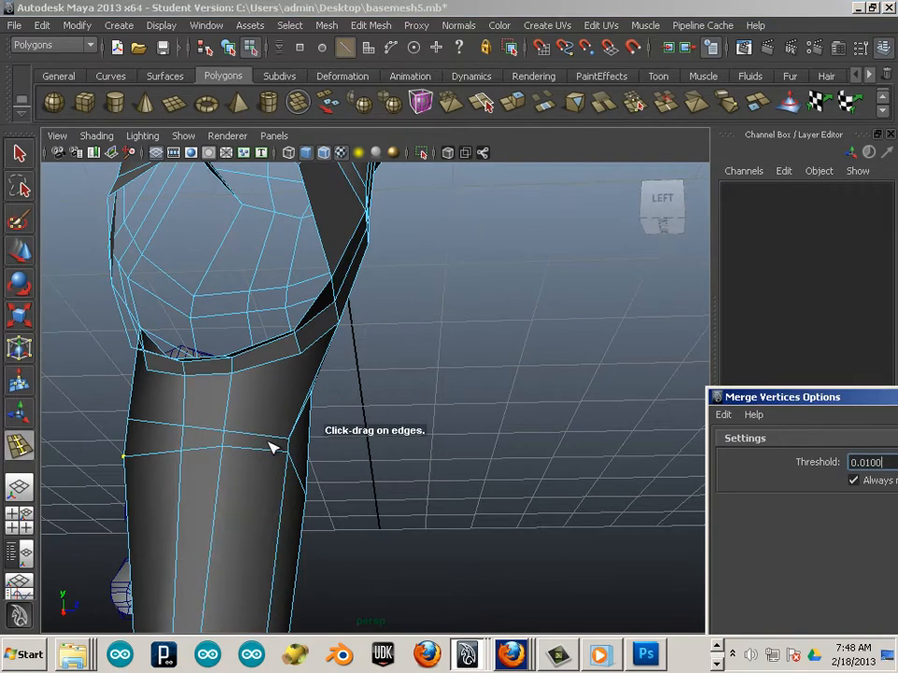
drag(269, 448, 261, 448)
alt+drag(261, 448, 293, 433)
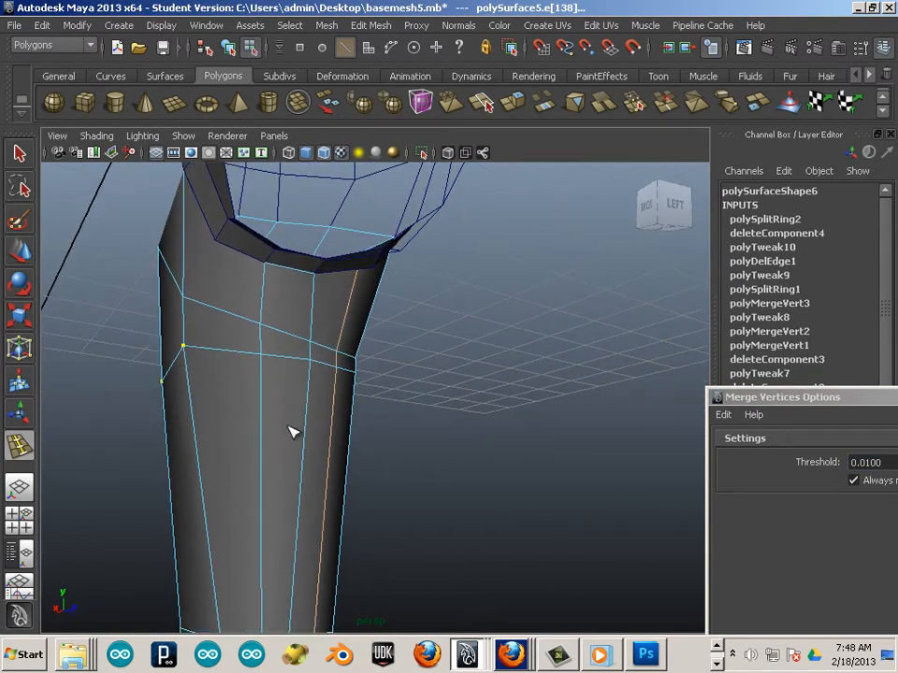
click(209, 343)
drag(222, 358, 216, 353)
alt+drag(313, 360, 275, 343)
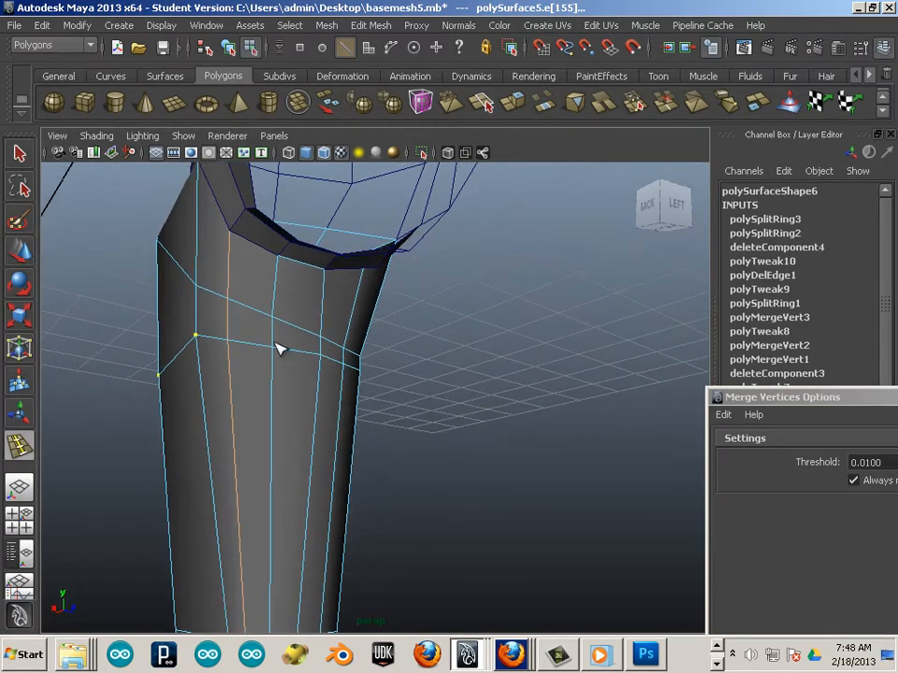
Step: Snap the two new loops' rim vertices onto the matching vertices of the torso's hip opening
click(23, 254)
alt+drag(229, 277, 120, 377)
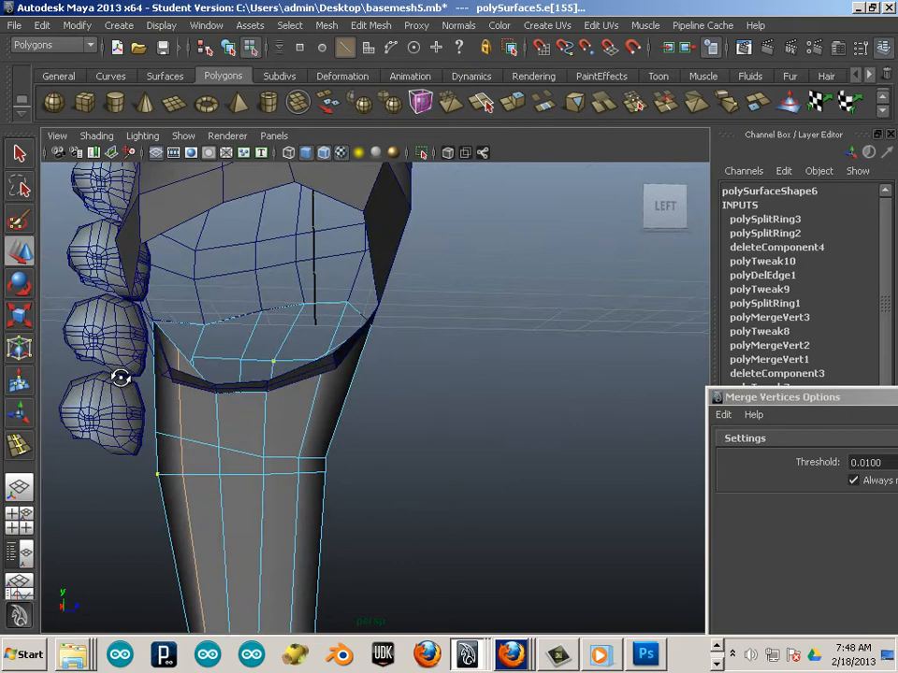
right_drag(176, 350, 129, 340)
click(181, 351)
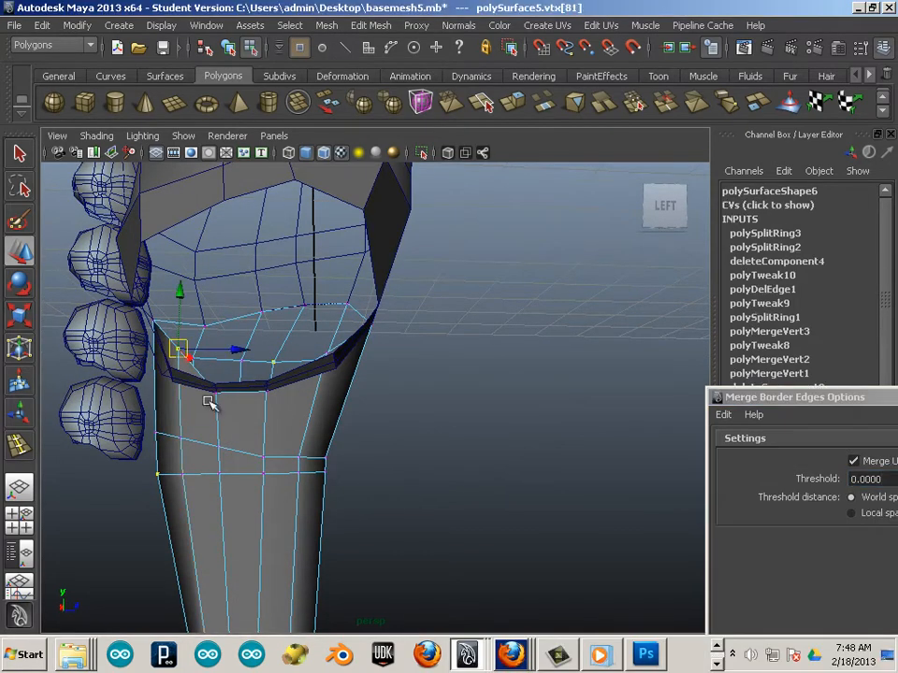
alt+drag(208, 402, 272, 421)
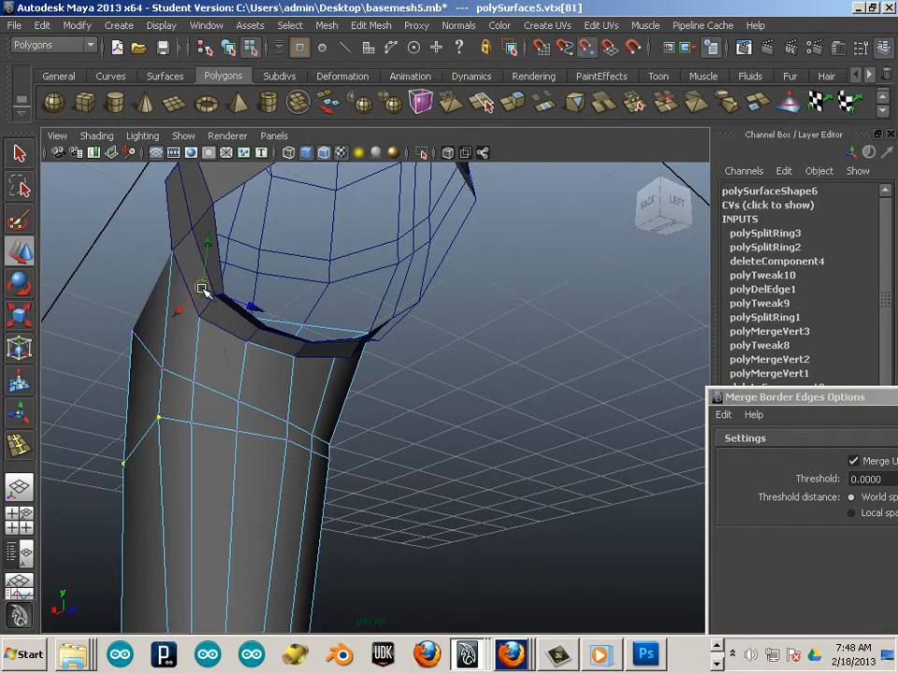
alt+drag(417, 424, 318, 402)
click(327, 355)
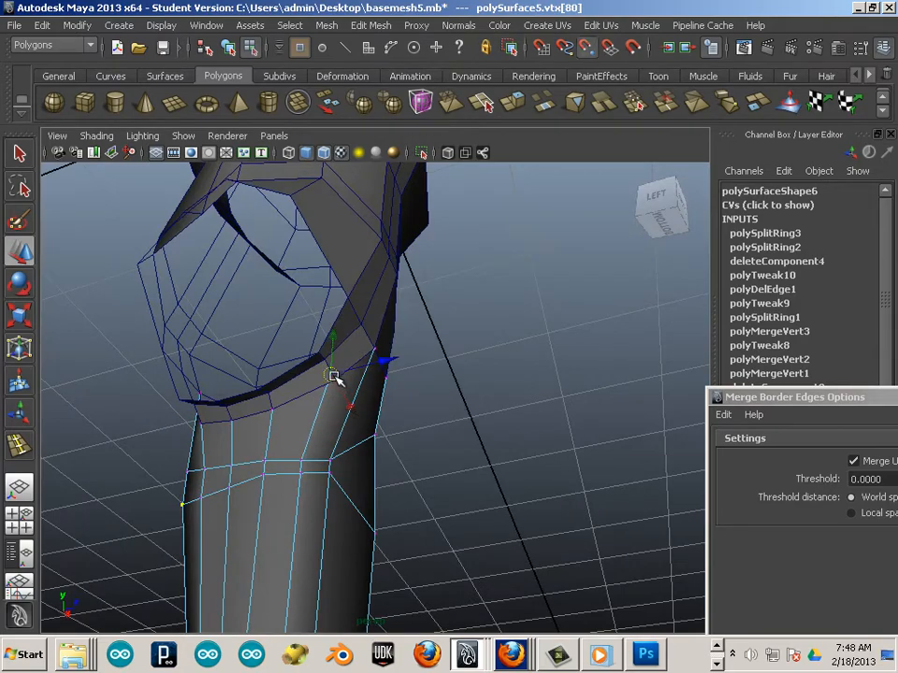
Step: Select the leg and the torso as objects and combine them into one mesh
click(457, 502)
mouse_move(457, 501)
alt+mouse_down()
mouse_move(305, 497)
mouse_move(345, 493)
mouse_move(345, 401)
mouse_move(265, 503)
mouse_move(368, 517)
mouse_move(394, 507)
mouse_move(279, 385)
mouse_move(394, 451)
mouse_move(381, 450)
mouse_move(380, 511)
mouse_move(462, 507)
alt+mouse_up()
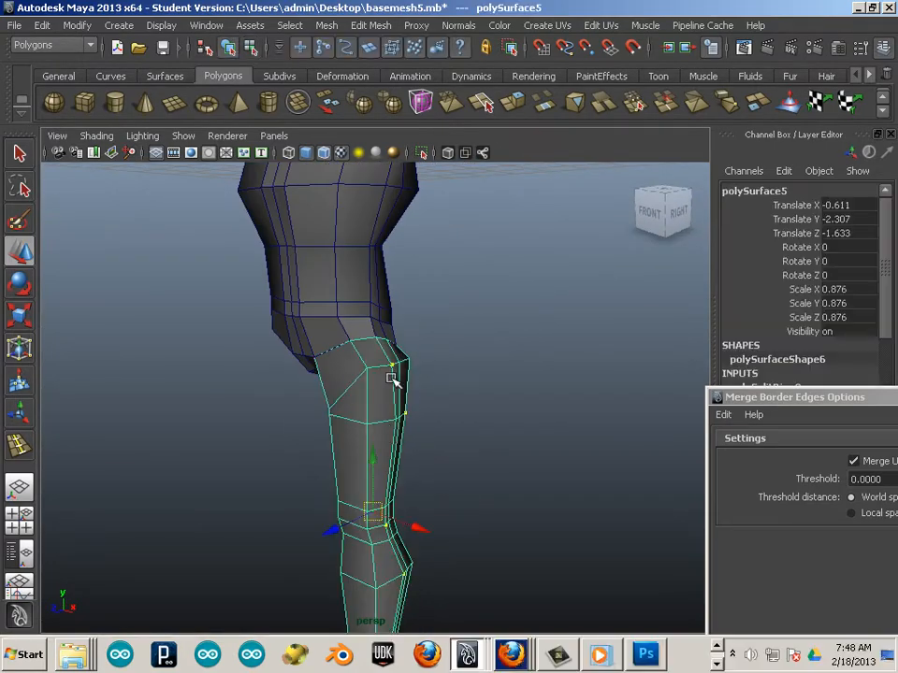
shift+click(332, 316)
alt+drag(332, 316, 403, 430)
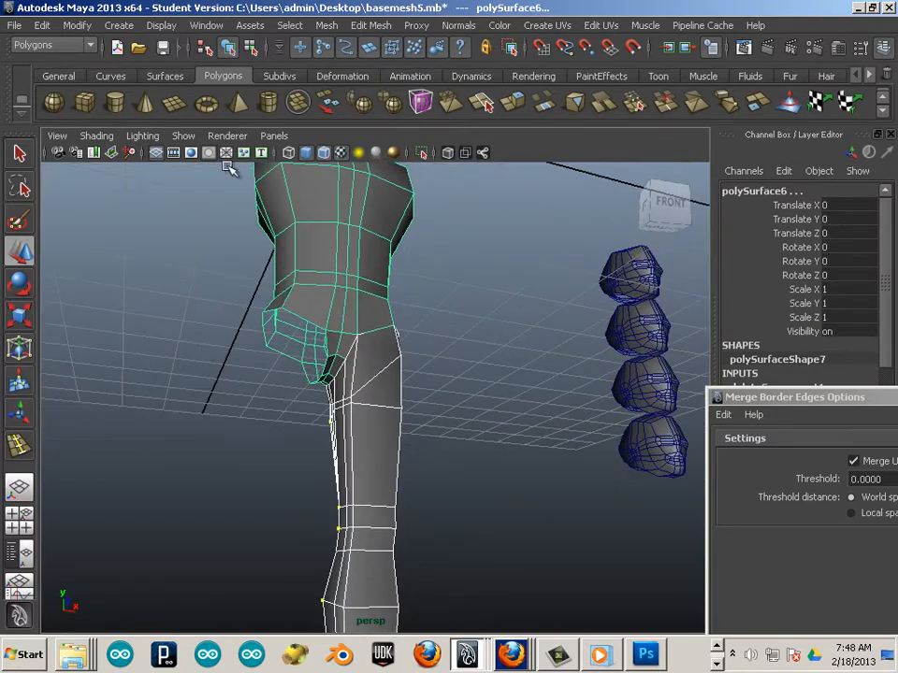
click(327, 25)
click(330, 52)
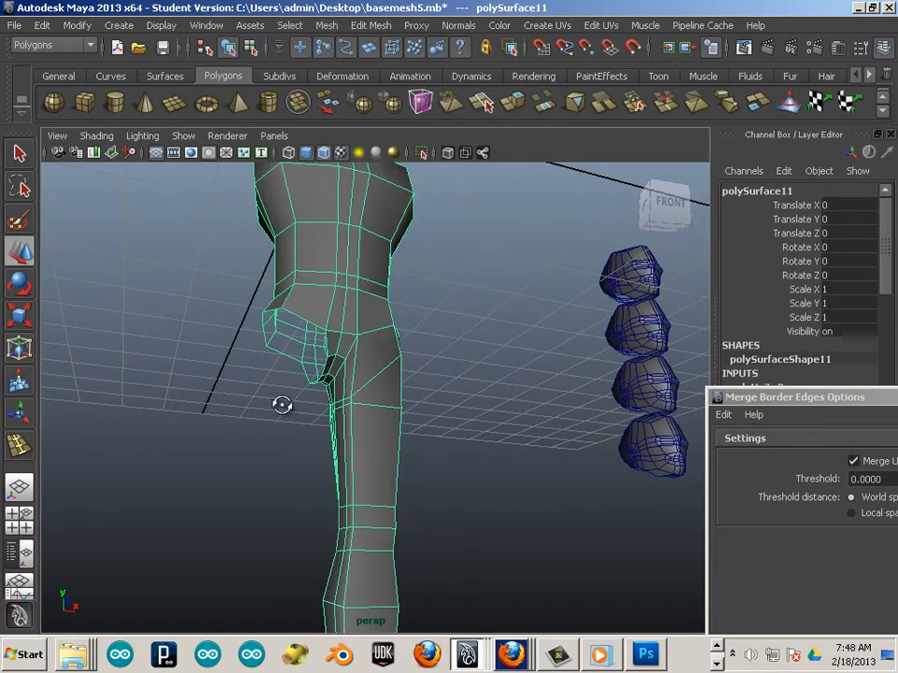
Step: In the front view, select the vertices around the hip seam, merge them with a threshold of 0.01, and return to object selection
alt+drag(281, 406, 315, 414)
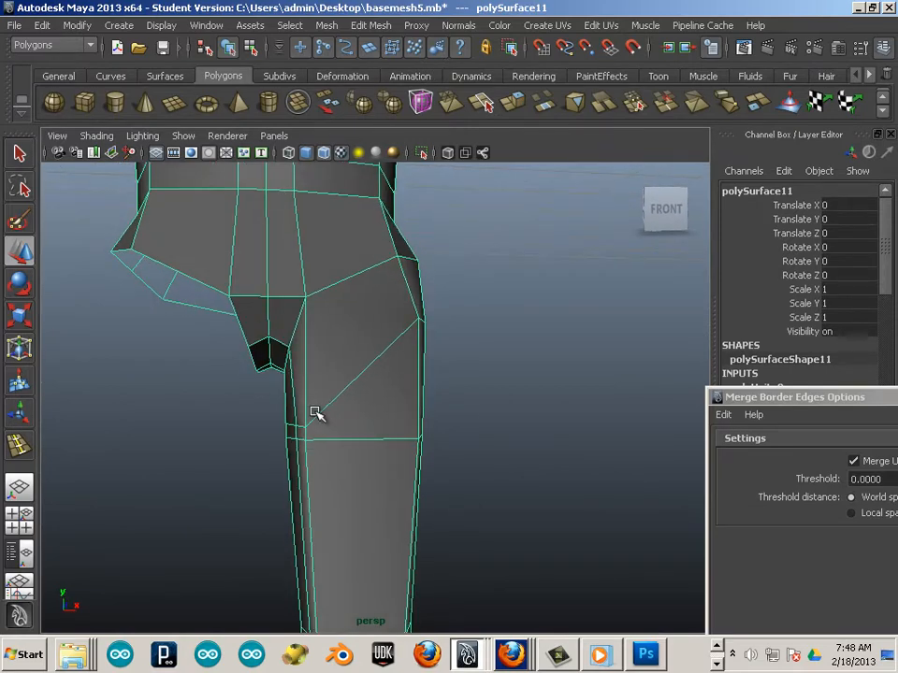
key(space)
key(space)
key(space)
key(space)
alt+middle_drag(316, 413, 264, 608)
alt+right_drag(264, 608, 356, 519)
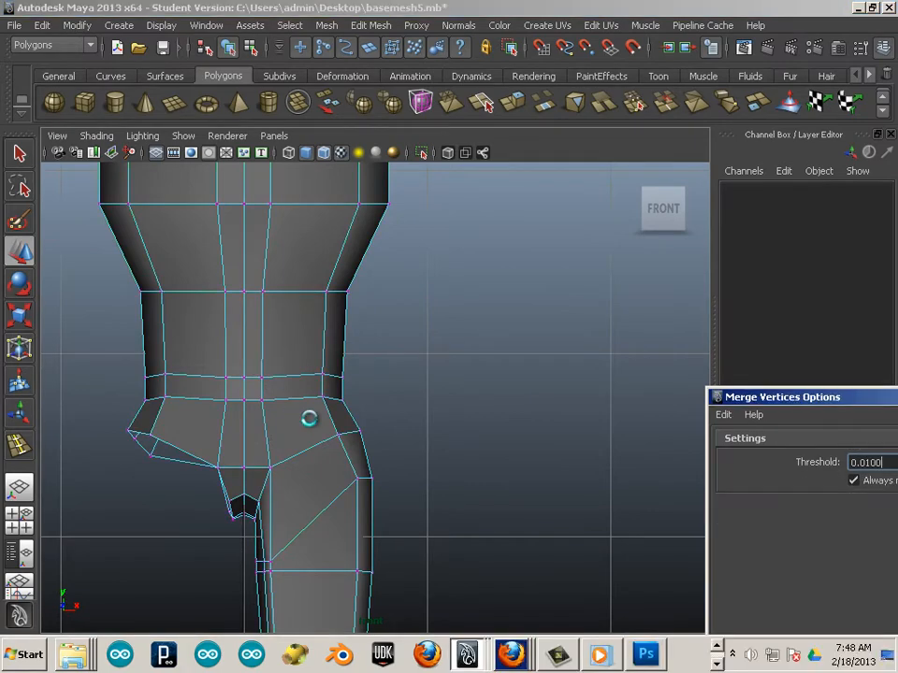
drag(353, 432, 245, 554)
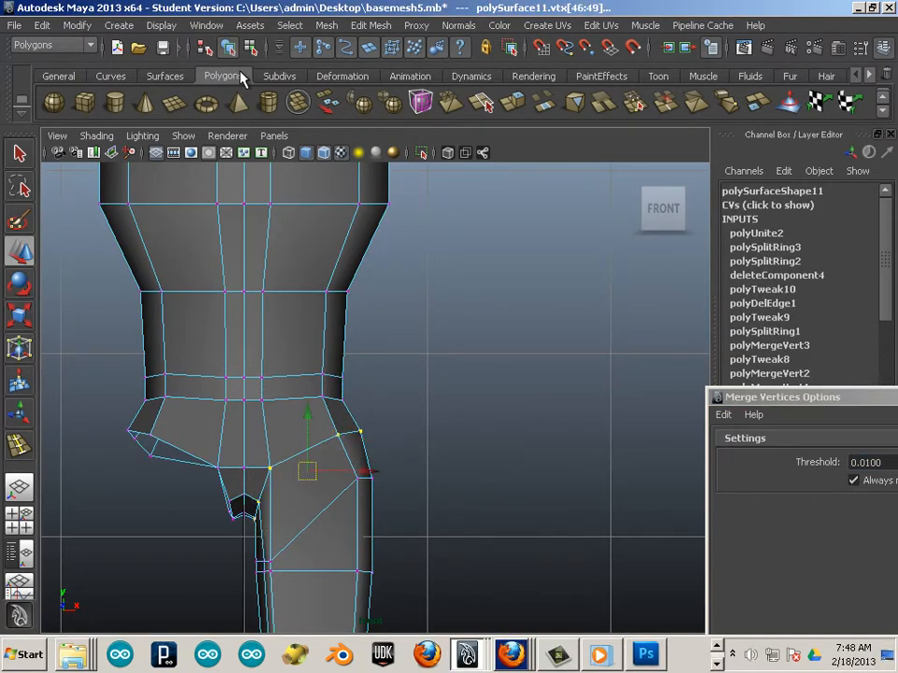
click(361, 28)
click(279, 466)
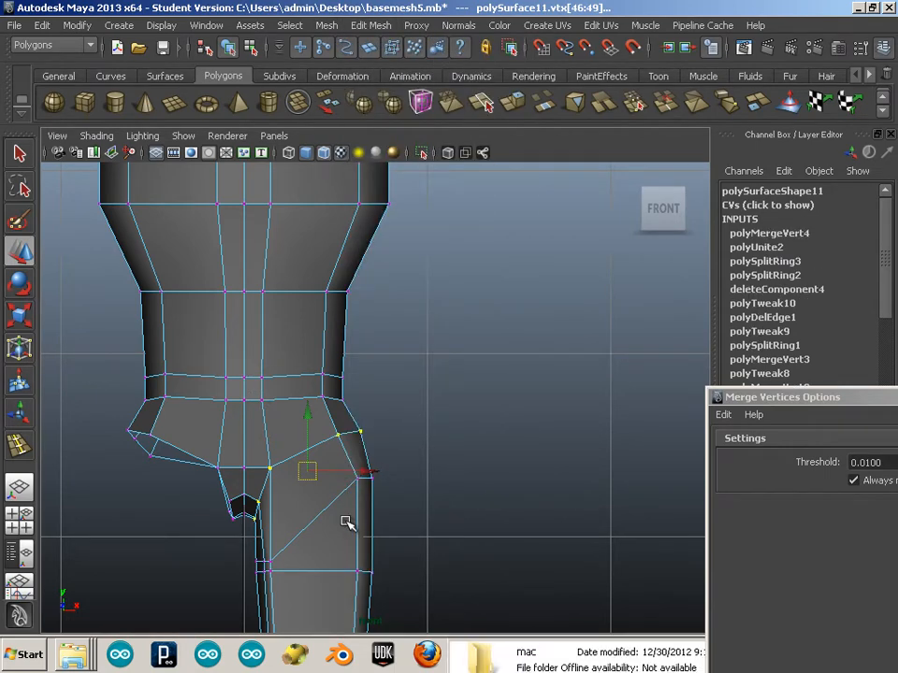
key(F8)
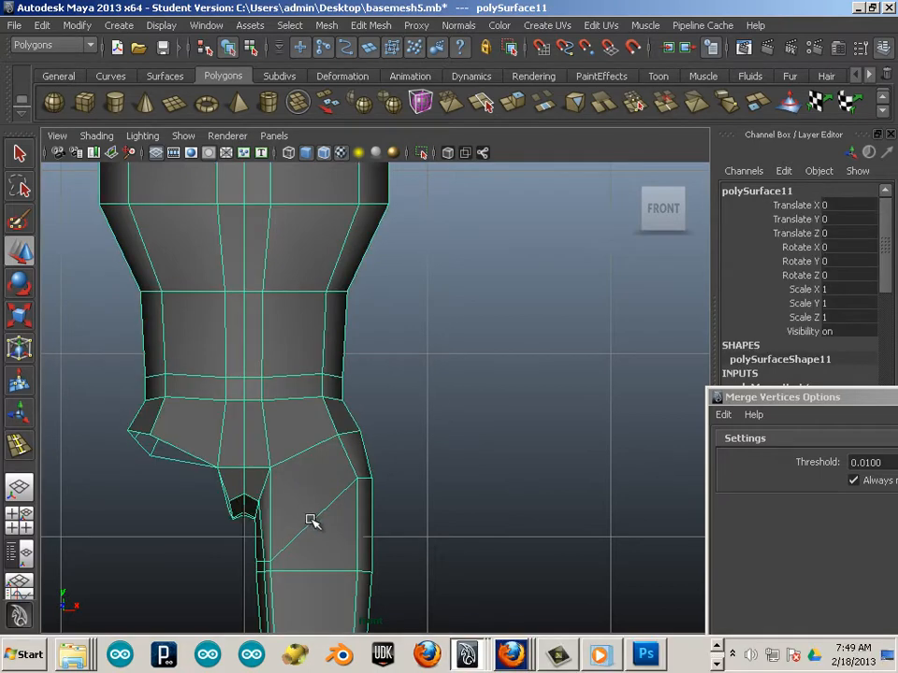
Step: Try inserting a vertical edge loop through the leg, chest and head, and undo it
key(y)
click(324, 519)
scroll(294, 461, down, 5)
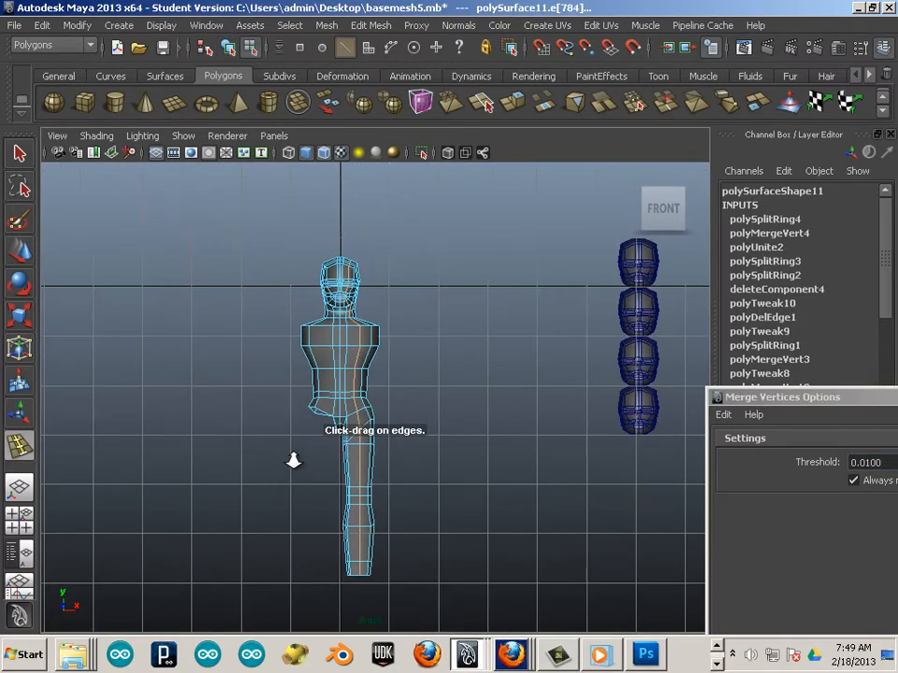
alt+middle_drag(294, 461, 323, 471)
alt+right_drag(322, 471, 641, 591)
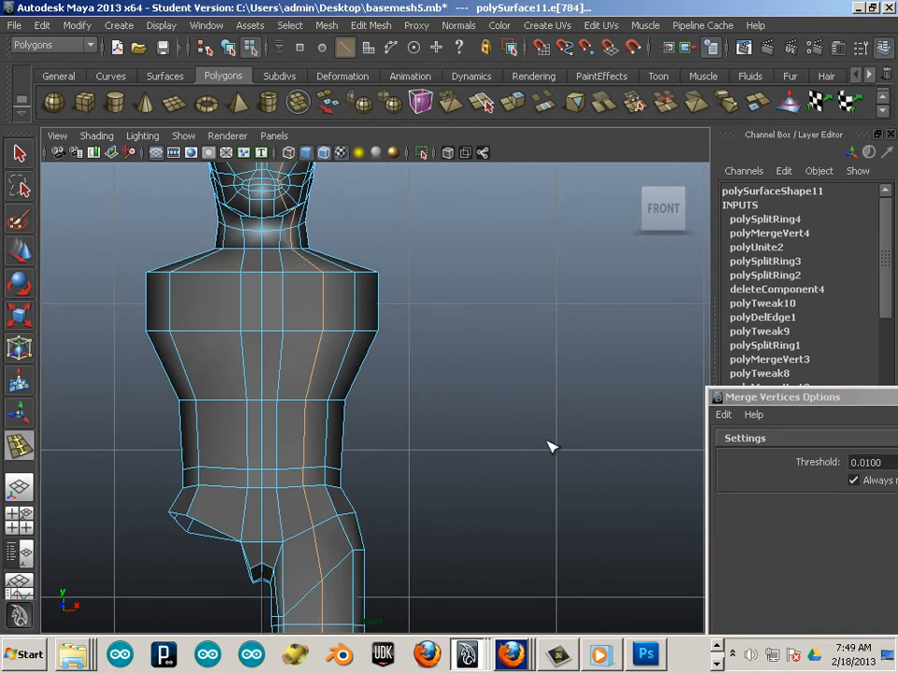
key(ctrl+z)
key(ctrl+z)
key(ctrl+z)
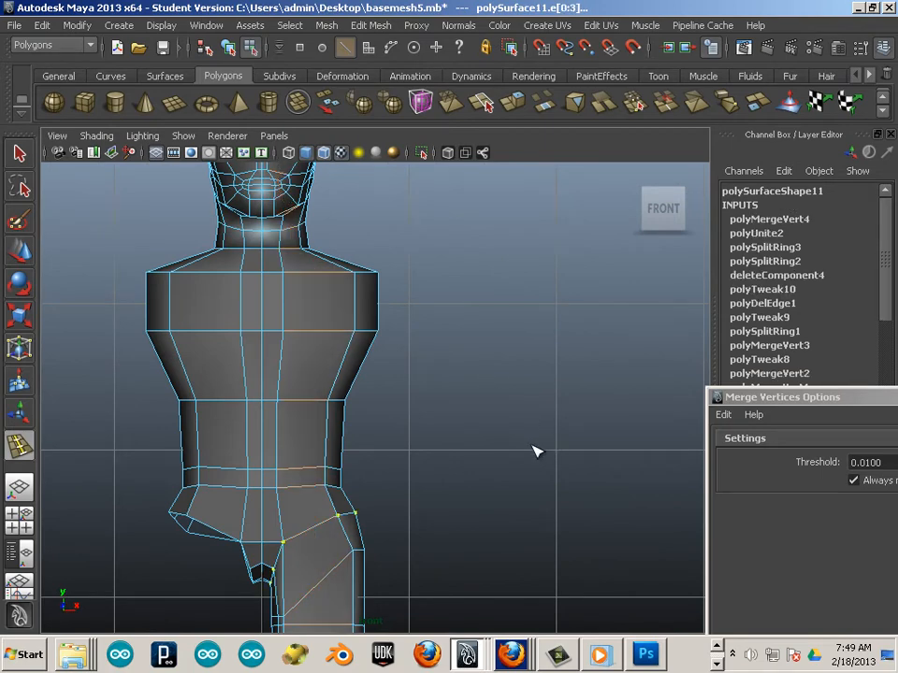
click(20, 251)
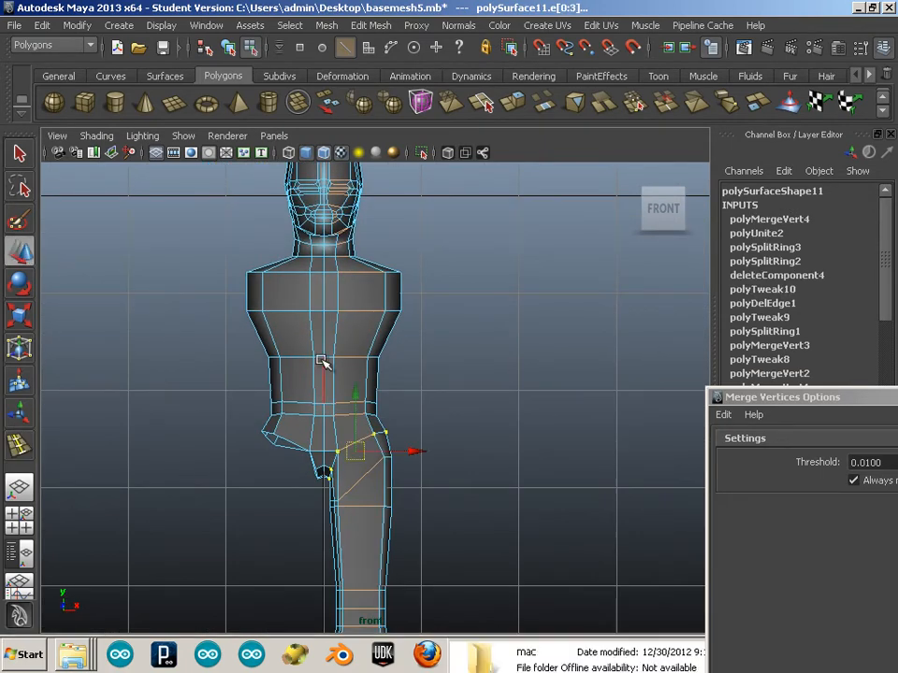
Step: Save the scene as a new Maya Binary file named basemesh6.mb on the Desktop, accepting the student version notice
key(F8)
click(19, 25)
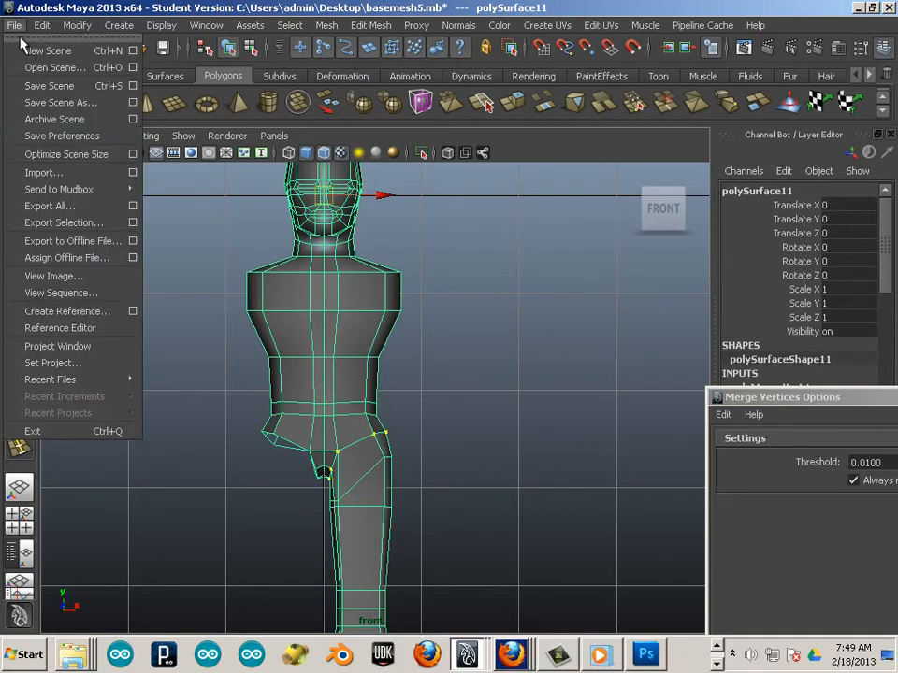
click(75, 101)
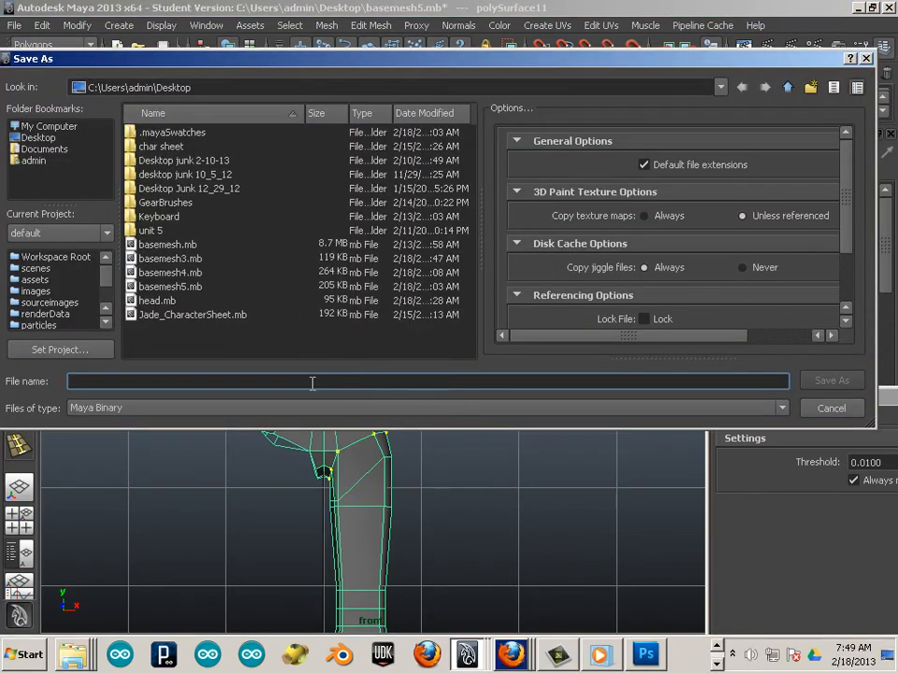
click(169, 287)
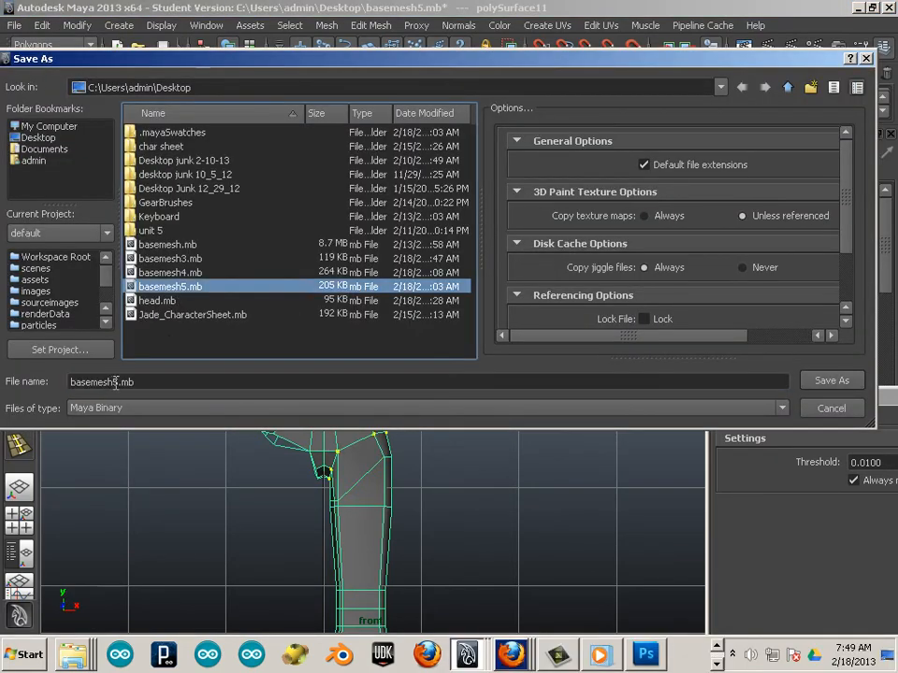
click(117, 382)
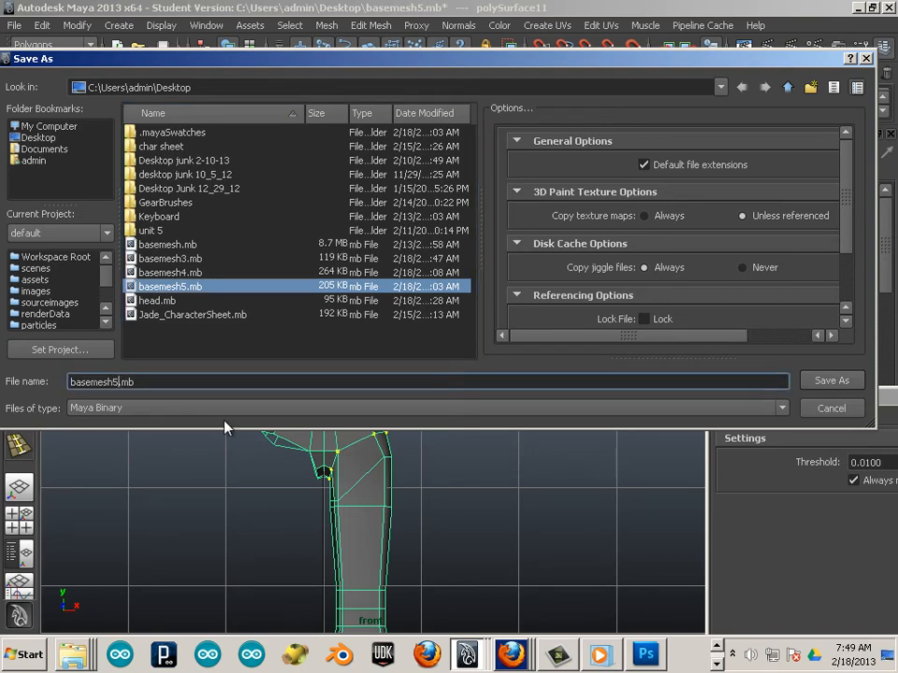
key(BackSpace)
text(6)
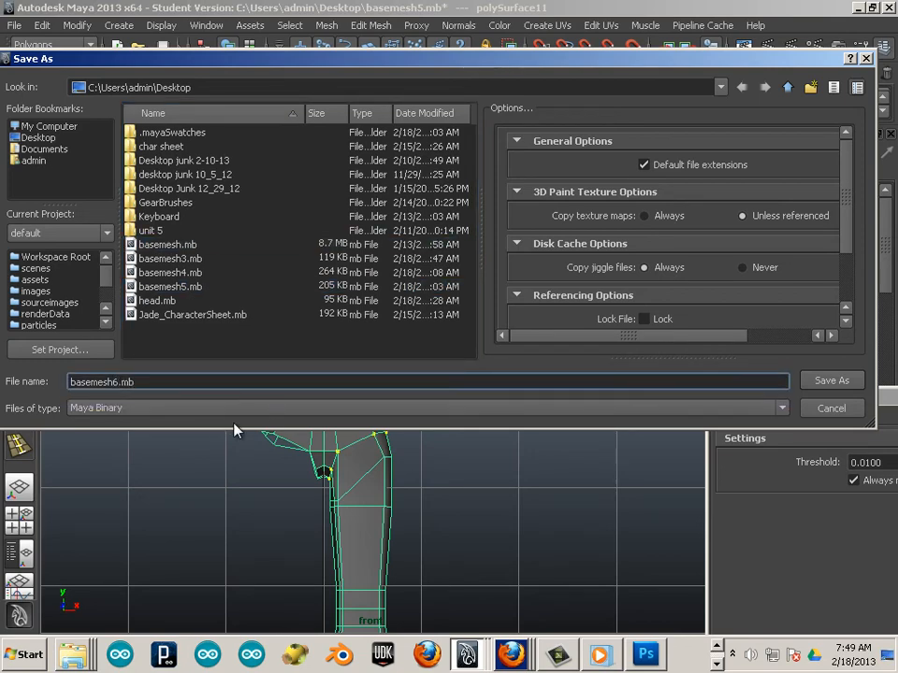
click(825, 382)
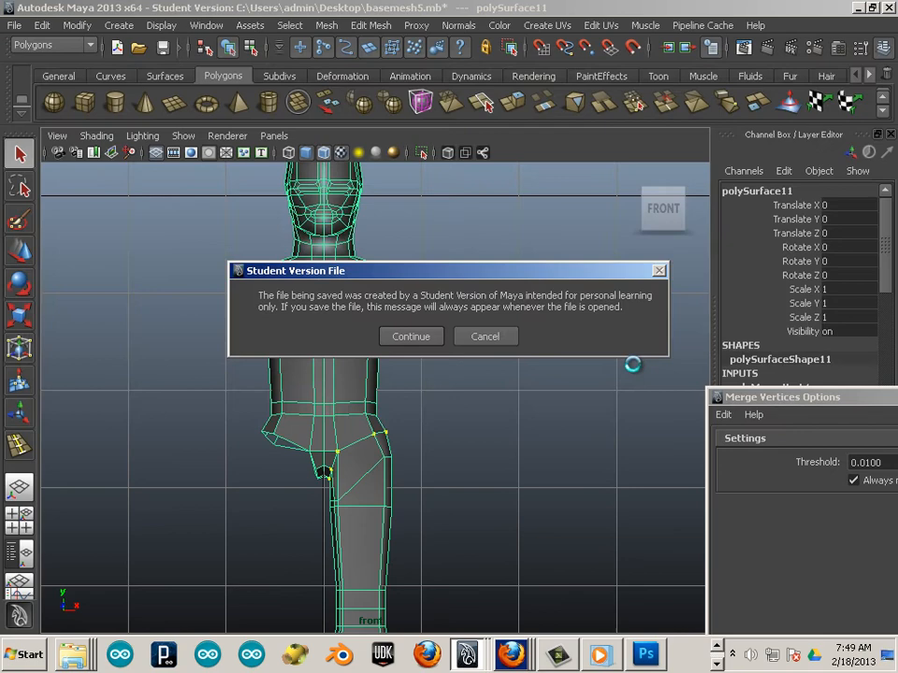
click(411, 337)
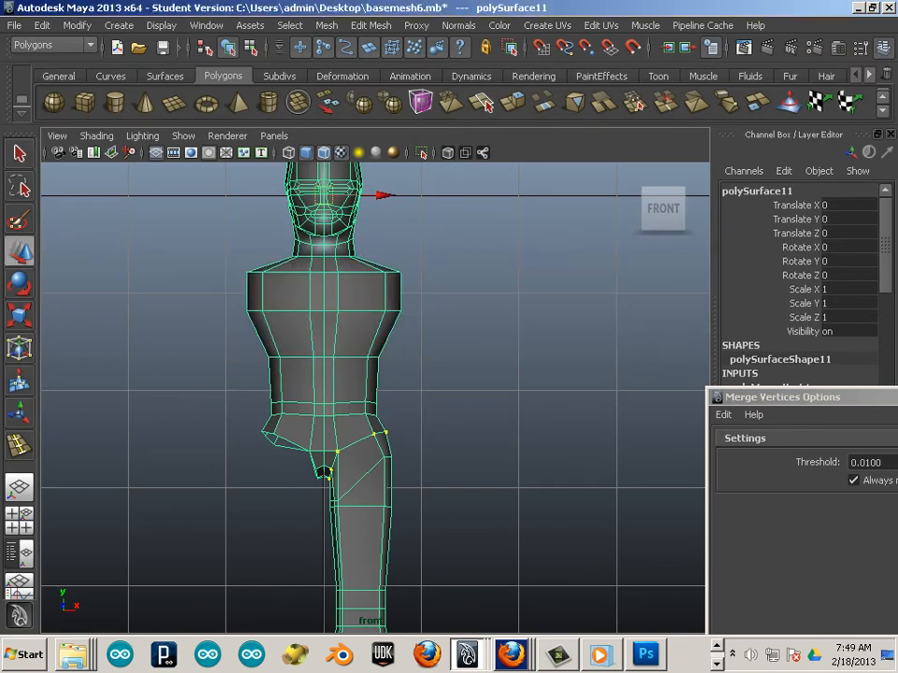